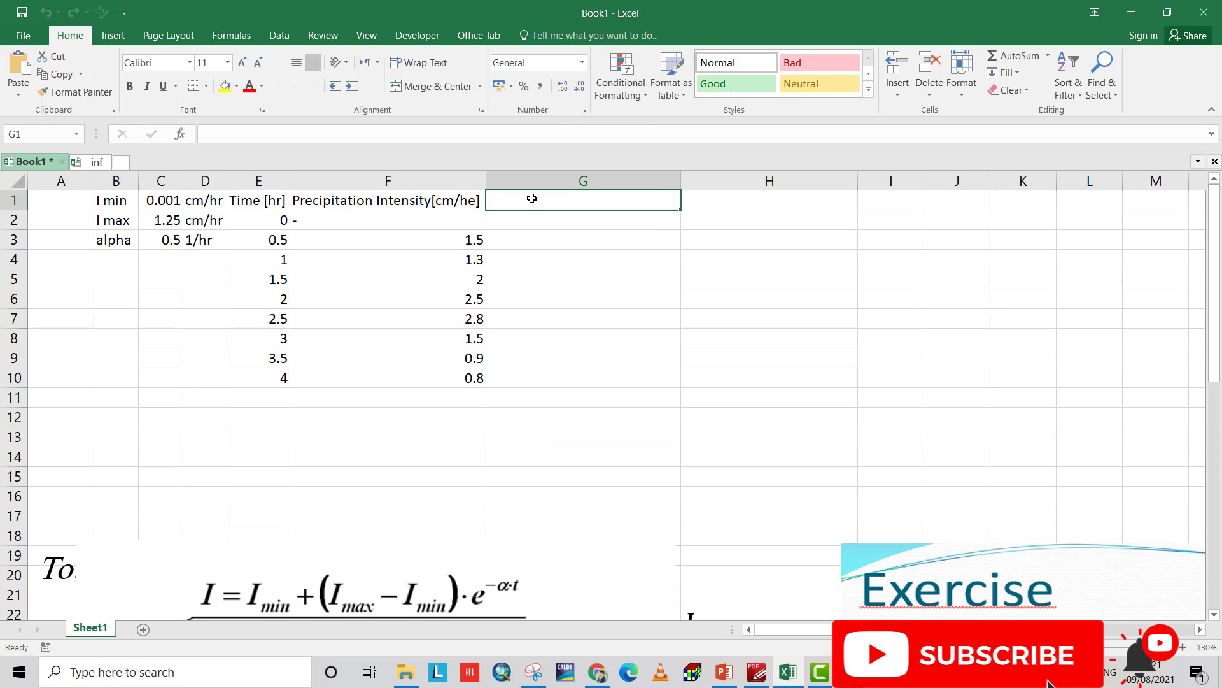
Label cell G1 "Infiltration Capaciity [cm/hr]" and move the Horton formula picture up to just below the data table
text(I)
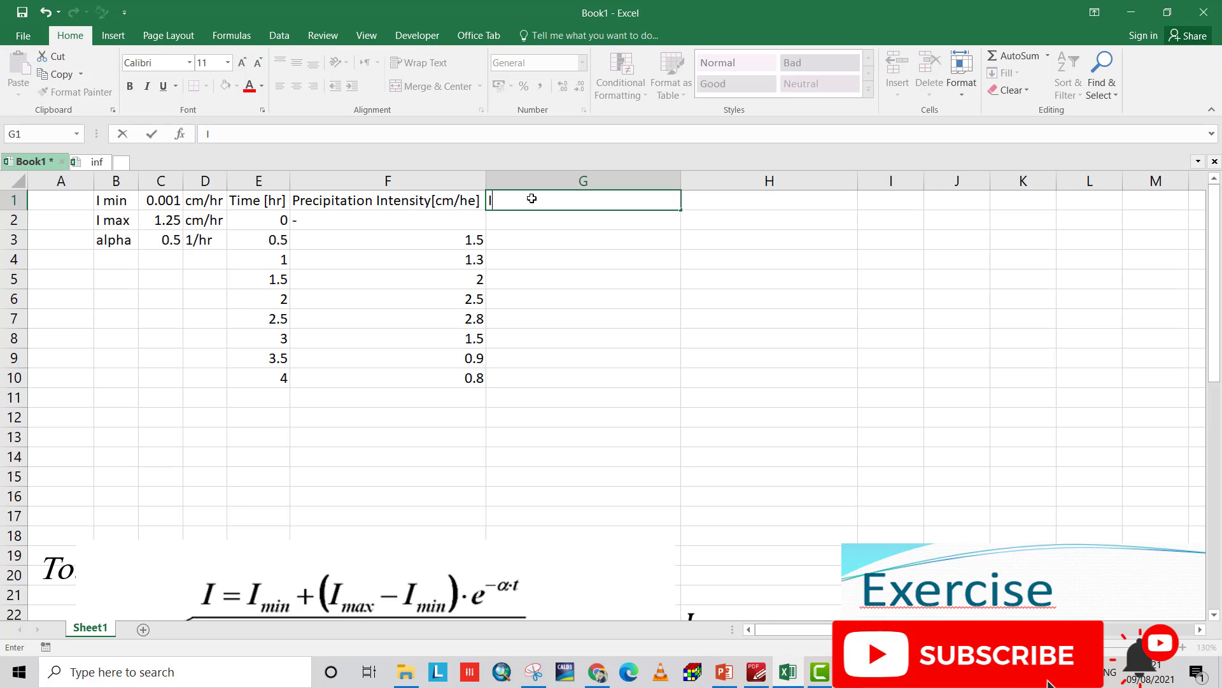
text(nf)
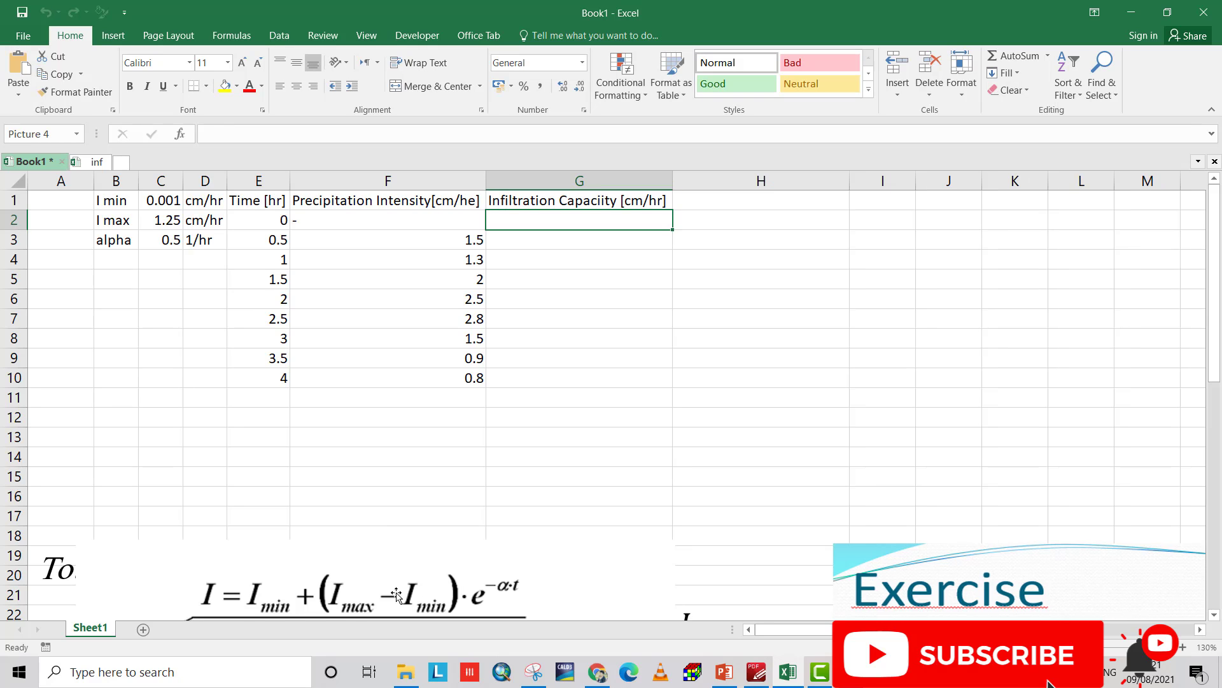
drag(395, 592, 370, 489)
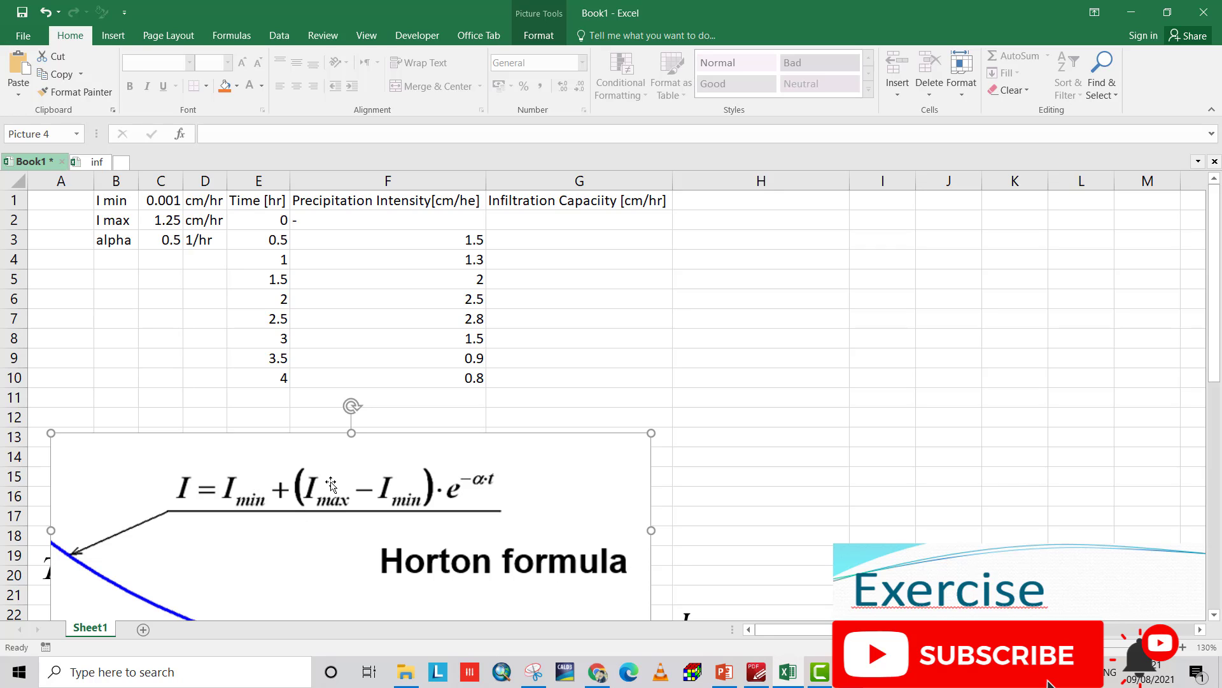
Begin the Horton formula in cell G2 with =C1+(C2-C1), using the I min and I max cells
click(536, 220)
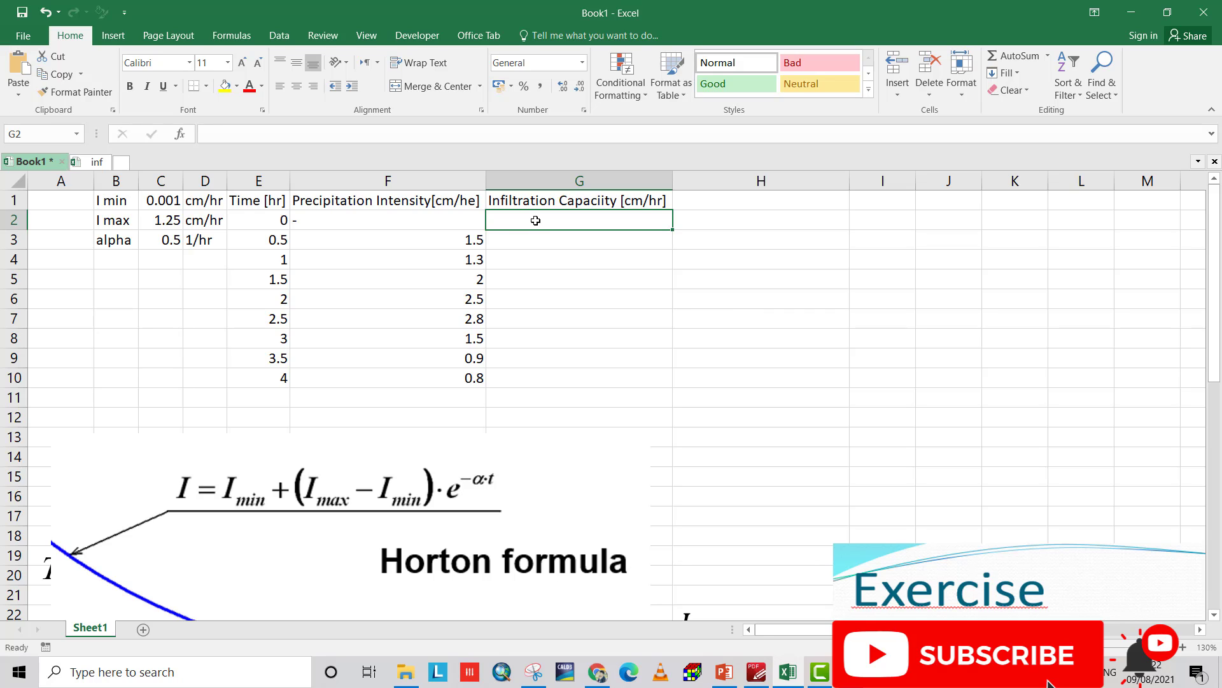
text(=)
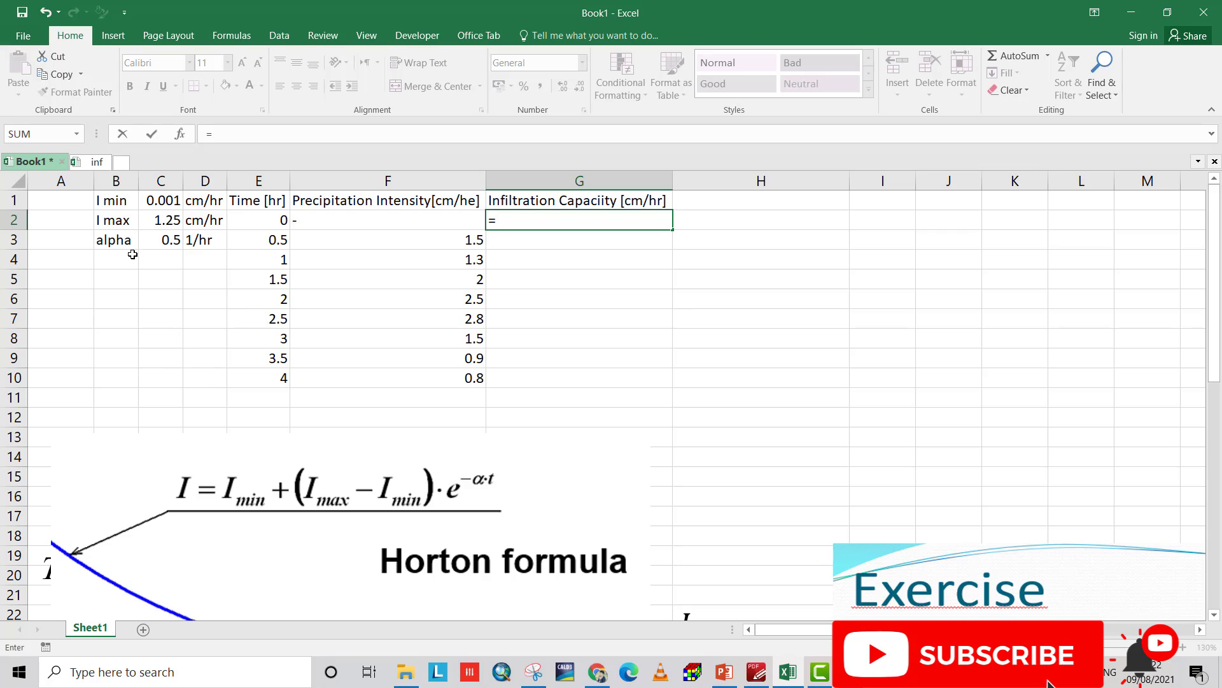
click(152, 200)
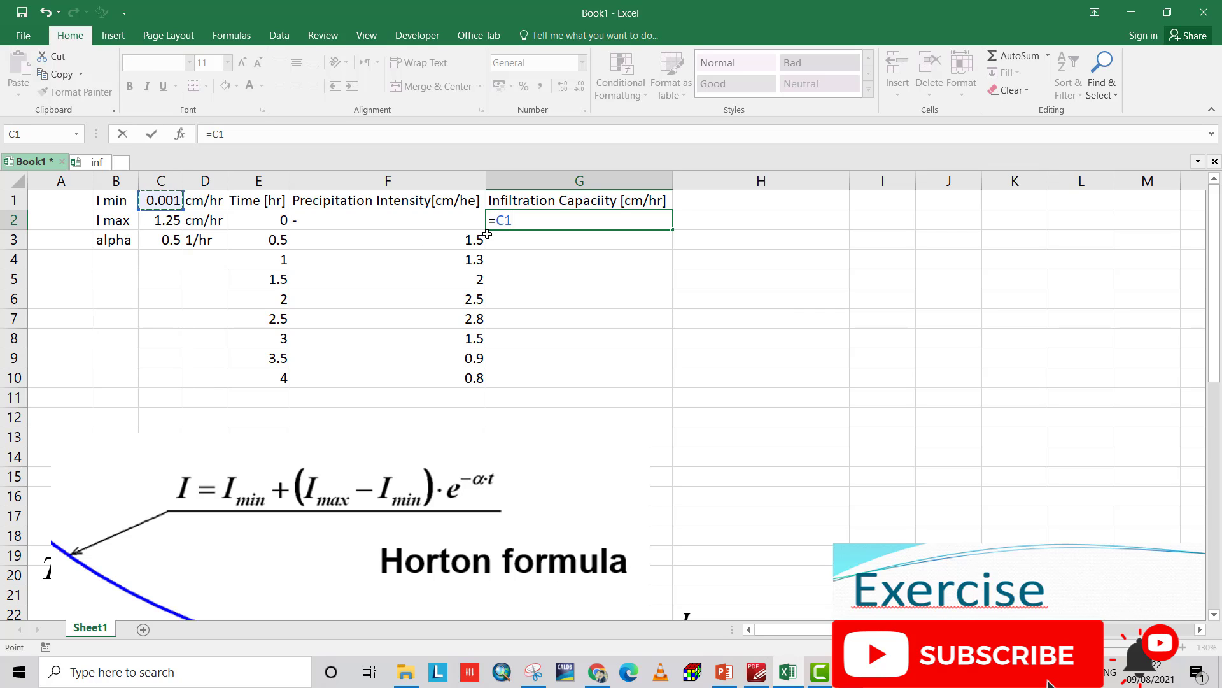
text(+()
click(162, 221)
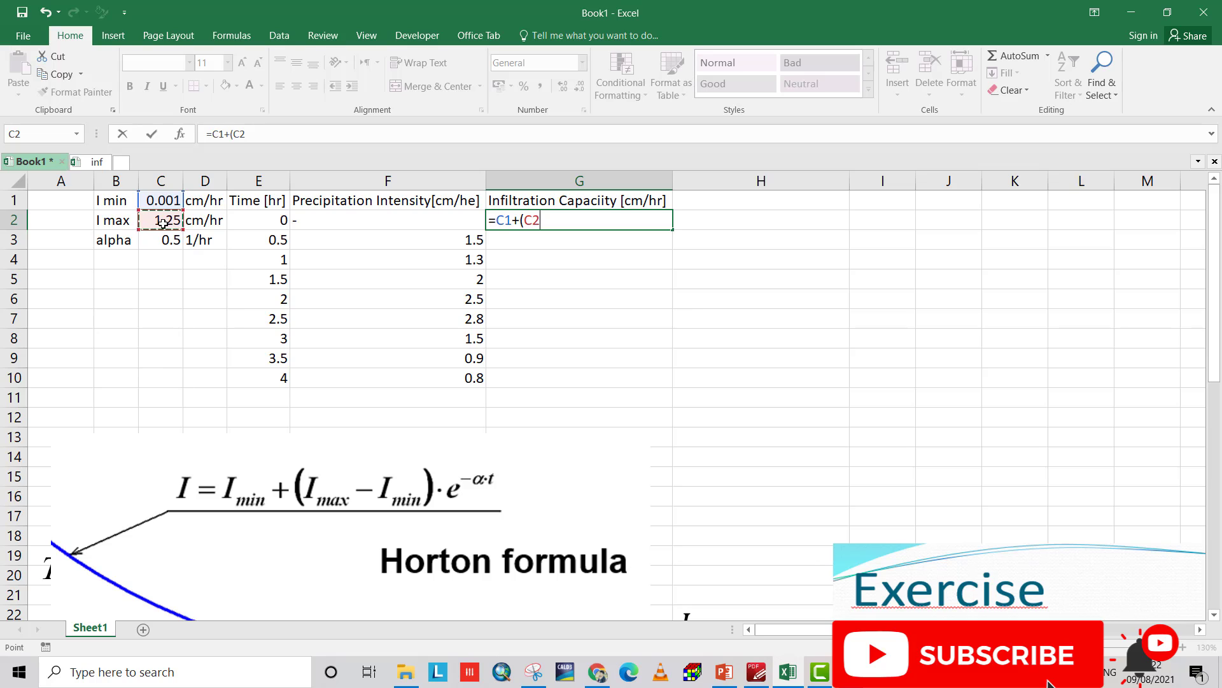
text(-)
click(162, 200)
text())
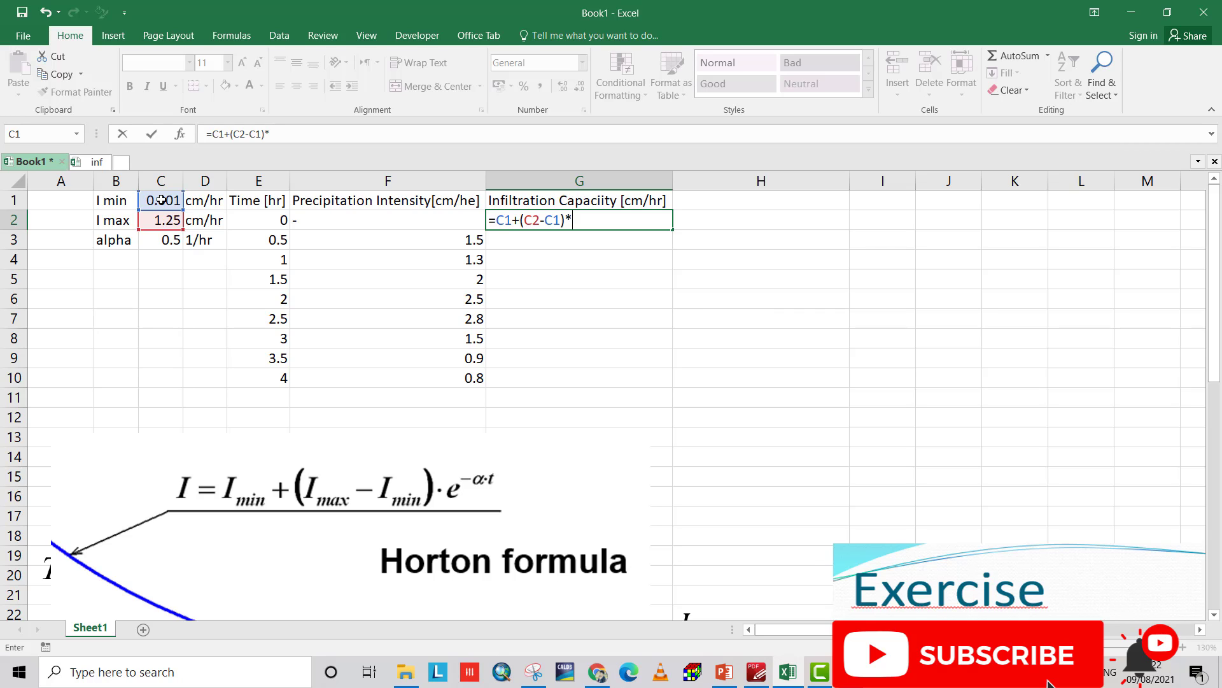
Extend the G2 formula with *EXP(-C3*E2), using the alpha and time cells
text(*ex)
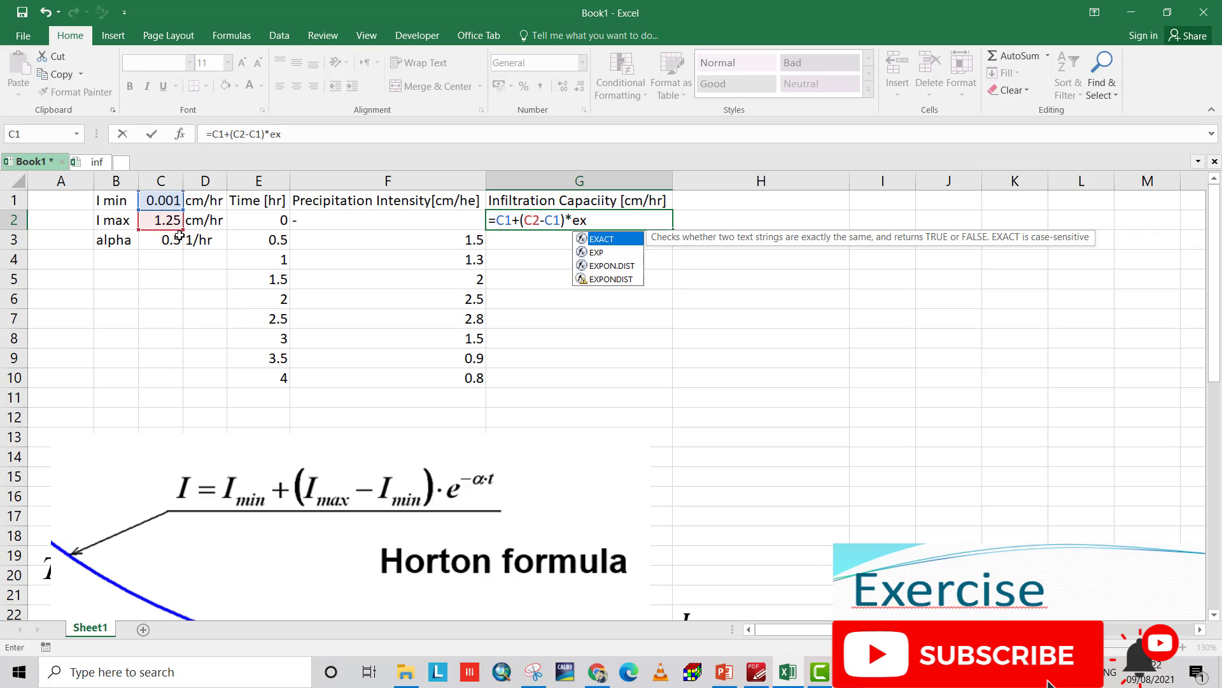
click(598, 252)
double_click(599, 252)
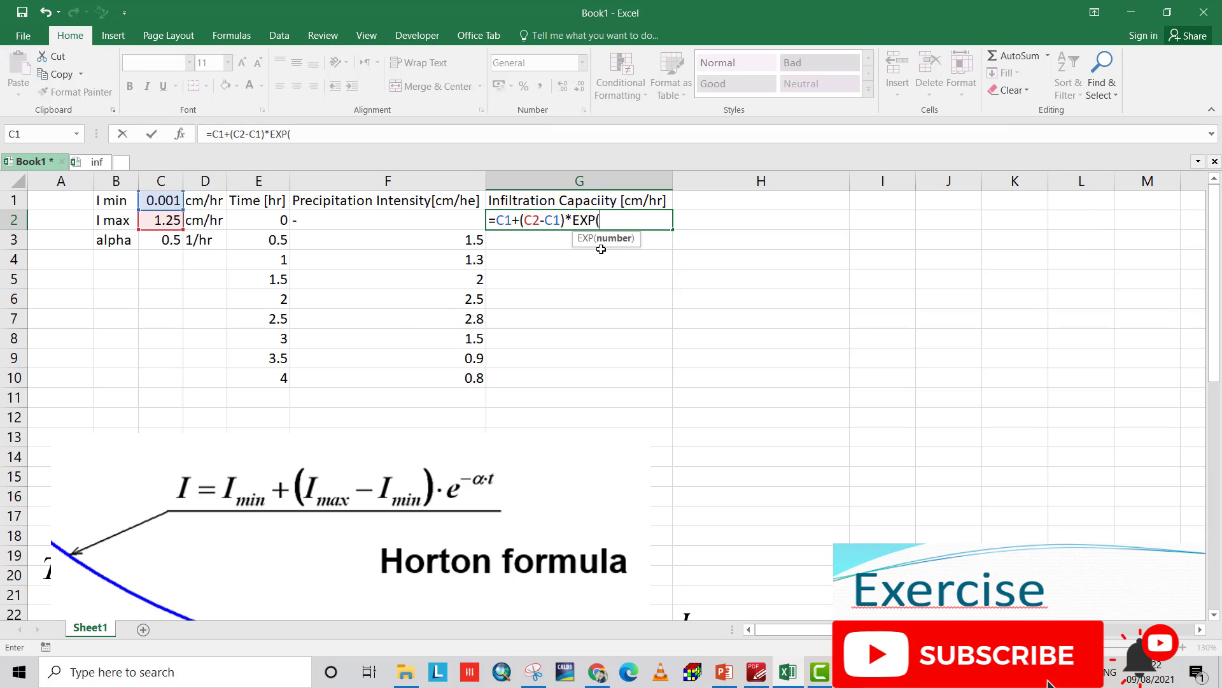
text(-)
click(175, 243)
text(*)
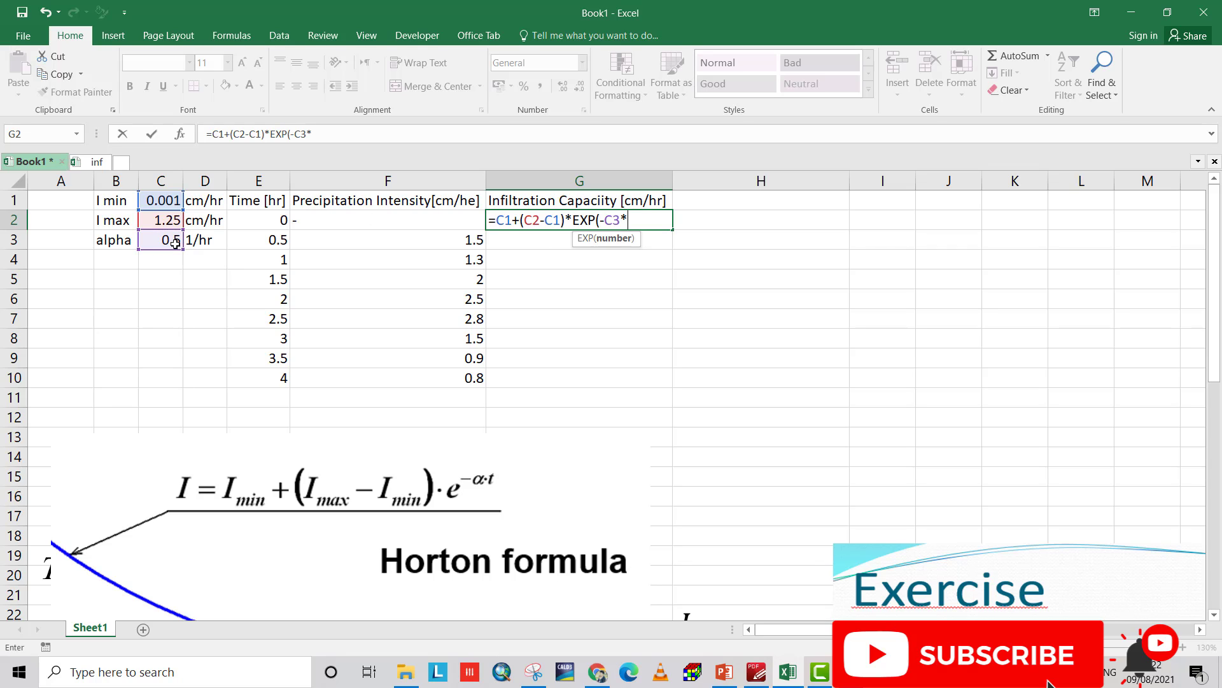
click(262, 218)
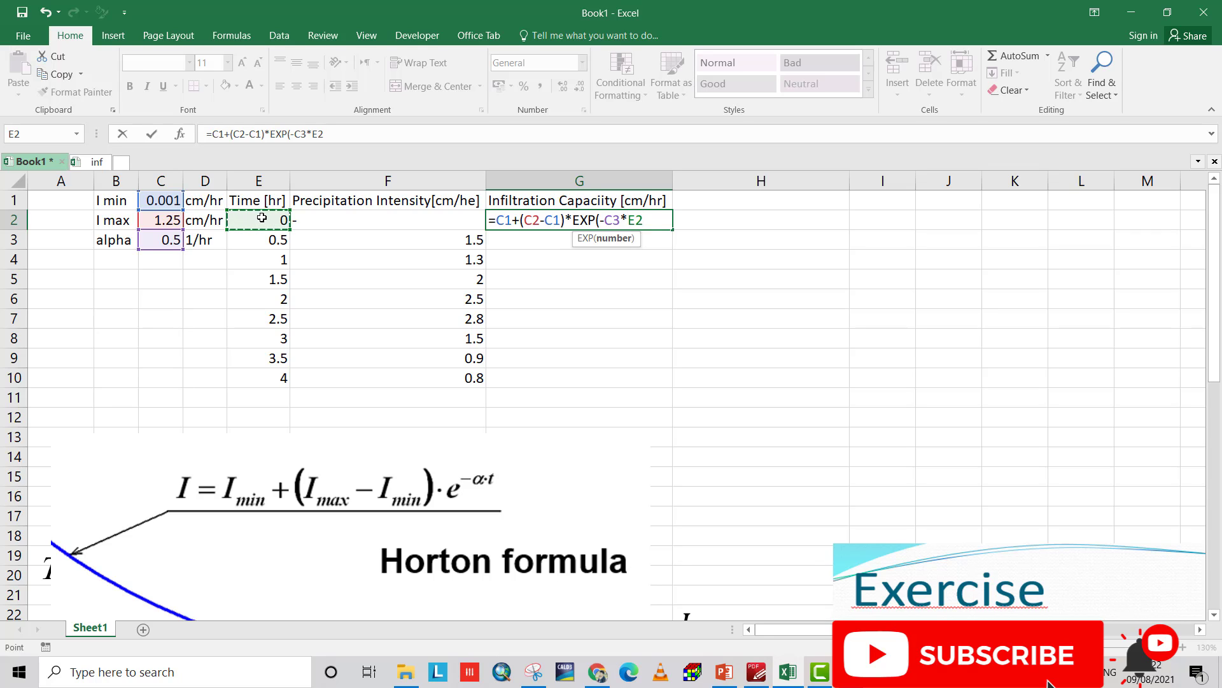
text())
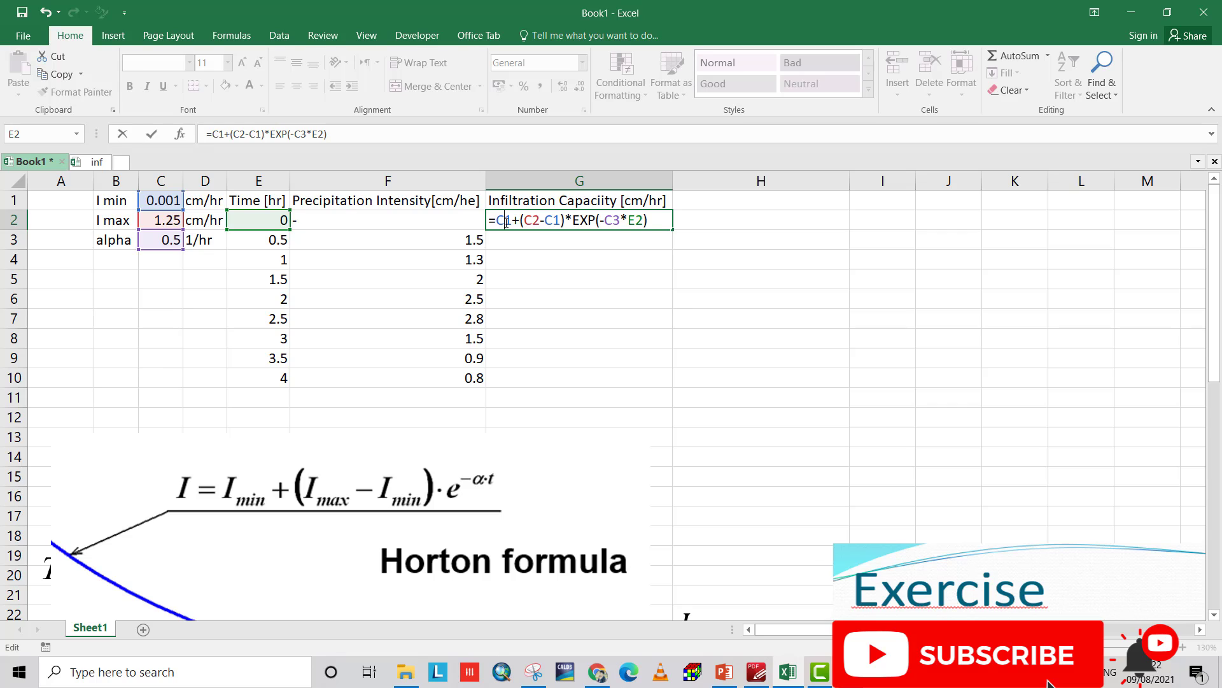
Lock the row references so G2 reads =C$1+(C$2-C$1)*EXP(-C$3*E2), and fill the formula down to G10
text($)
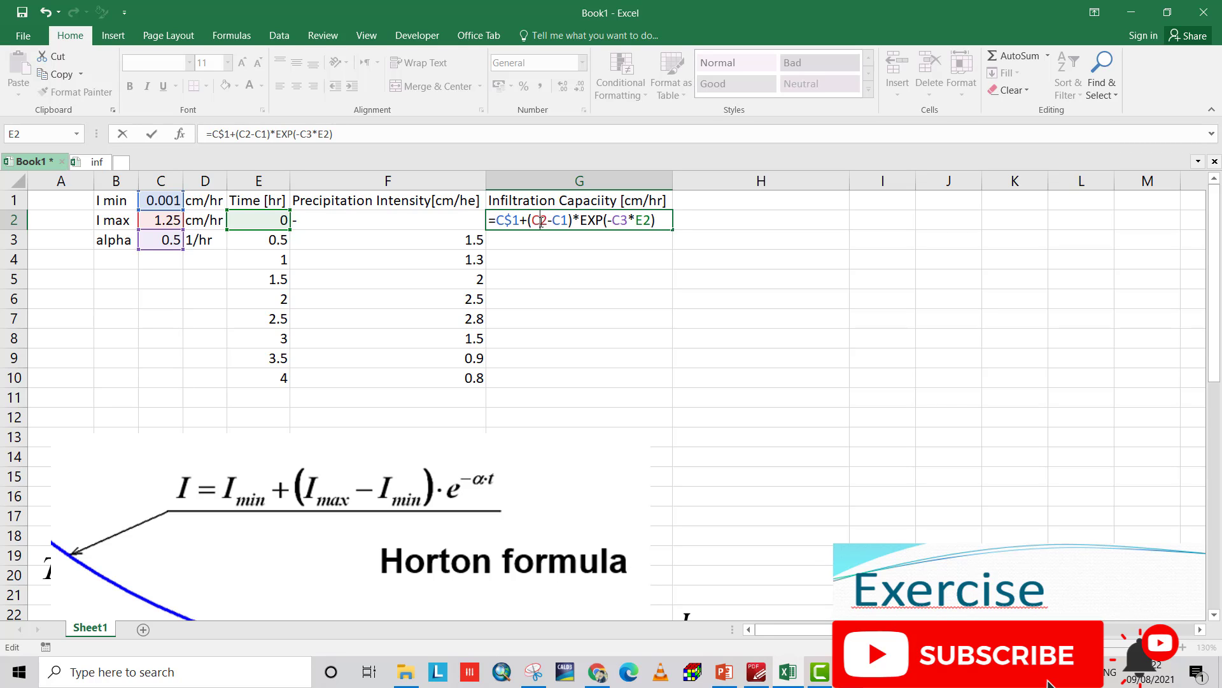
text($)
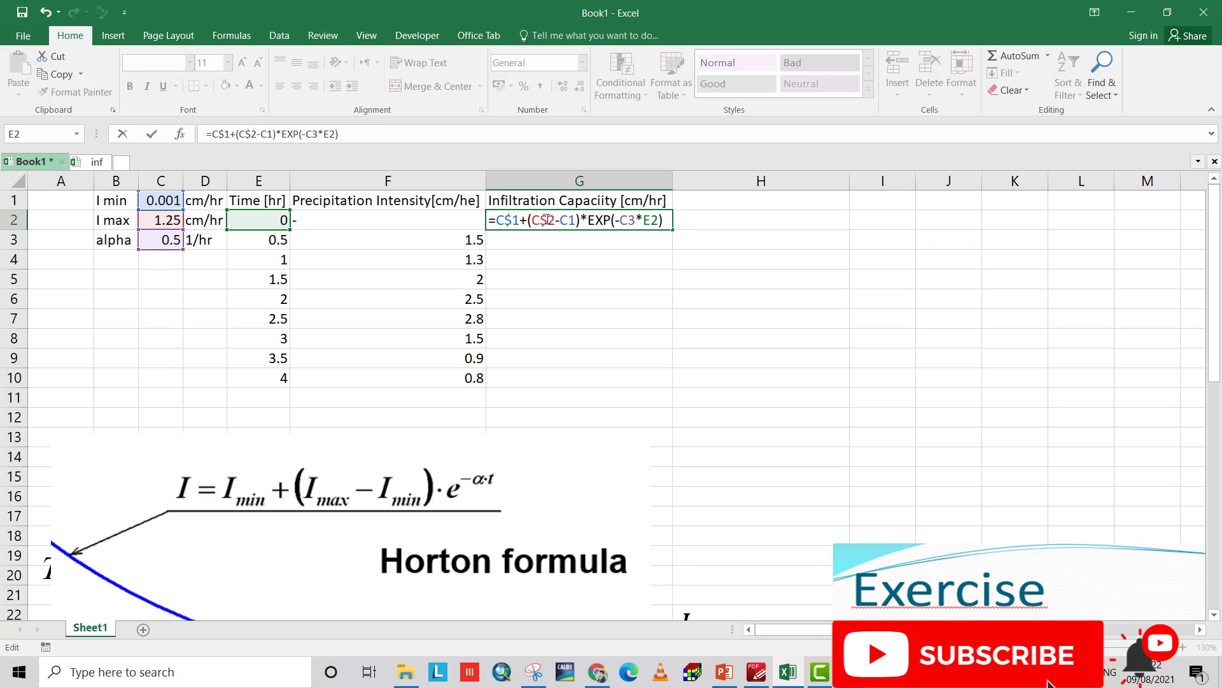
text($)
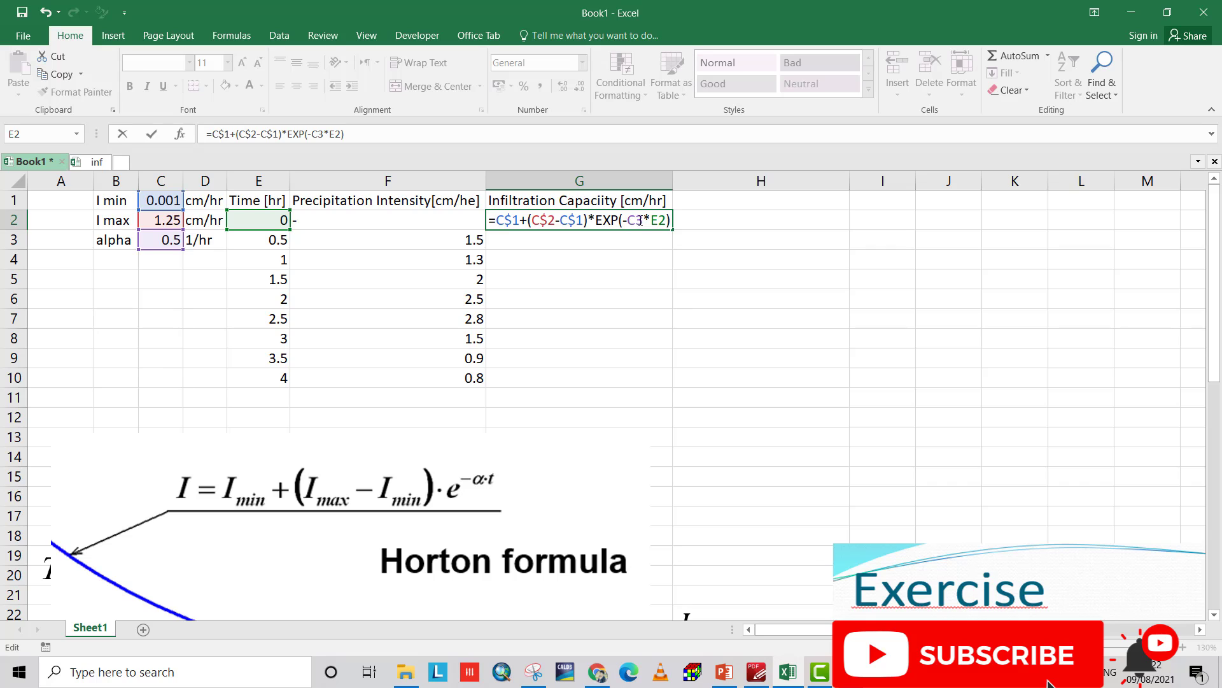
click(638, 220)
text($)
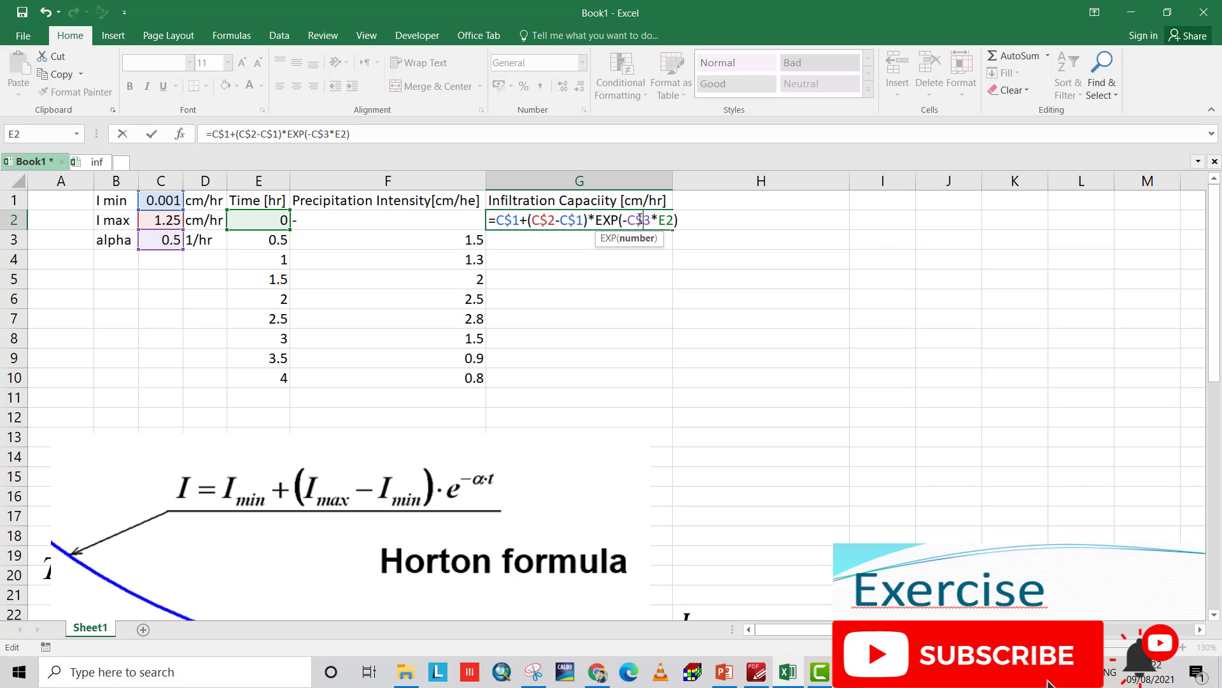
key(Return)
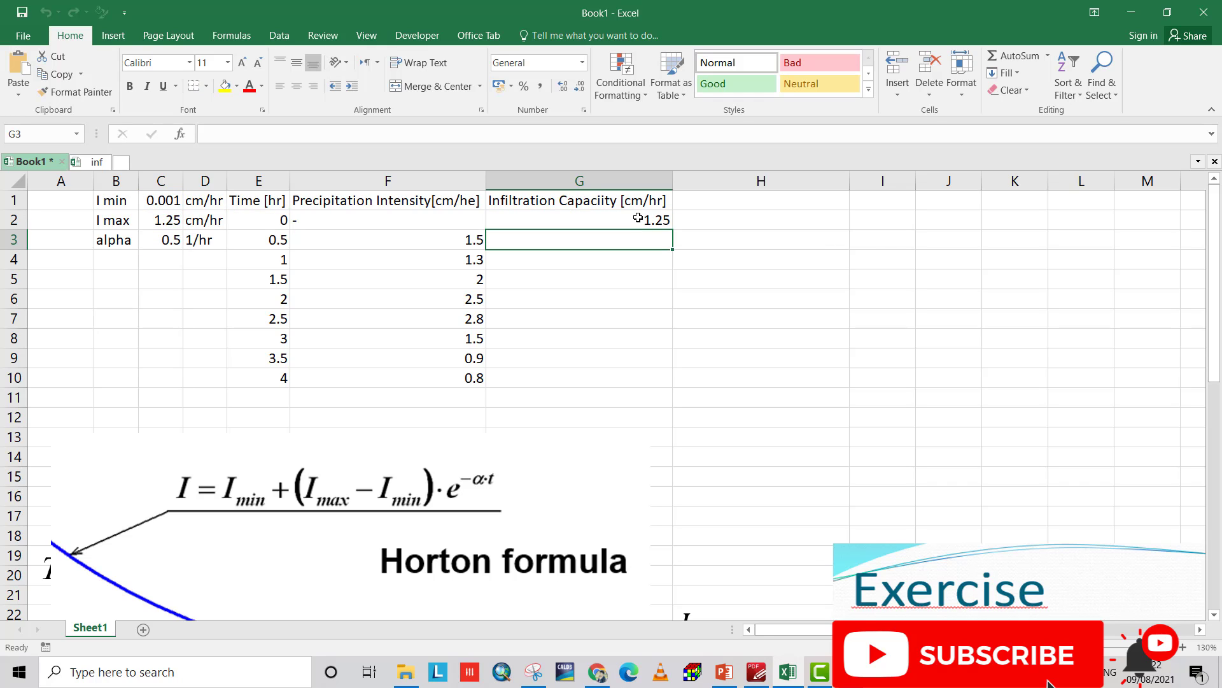
click(639, 219)
drag(673, 231, 655, 379)
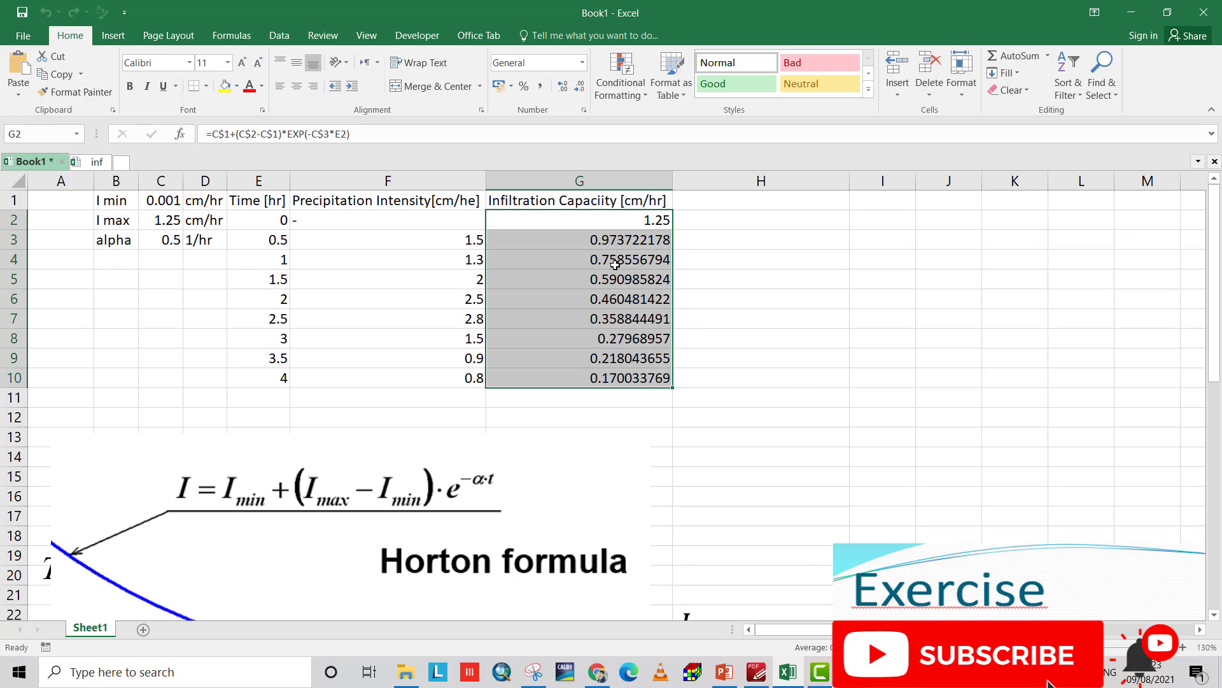
Insert an empty scatter chart with straight lines and markers
click(112, 38)
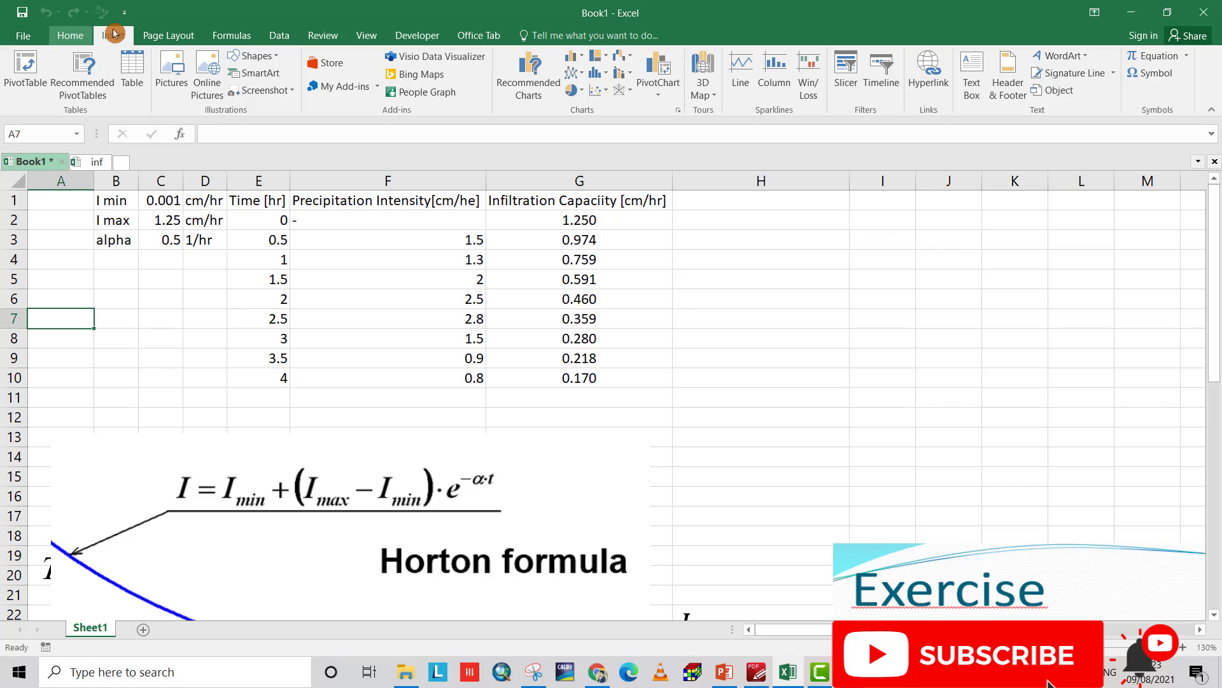
click(598, 89)
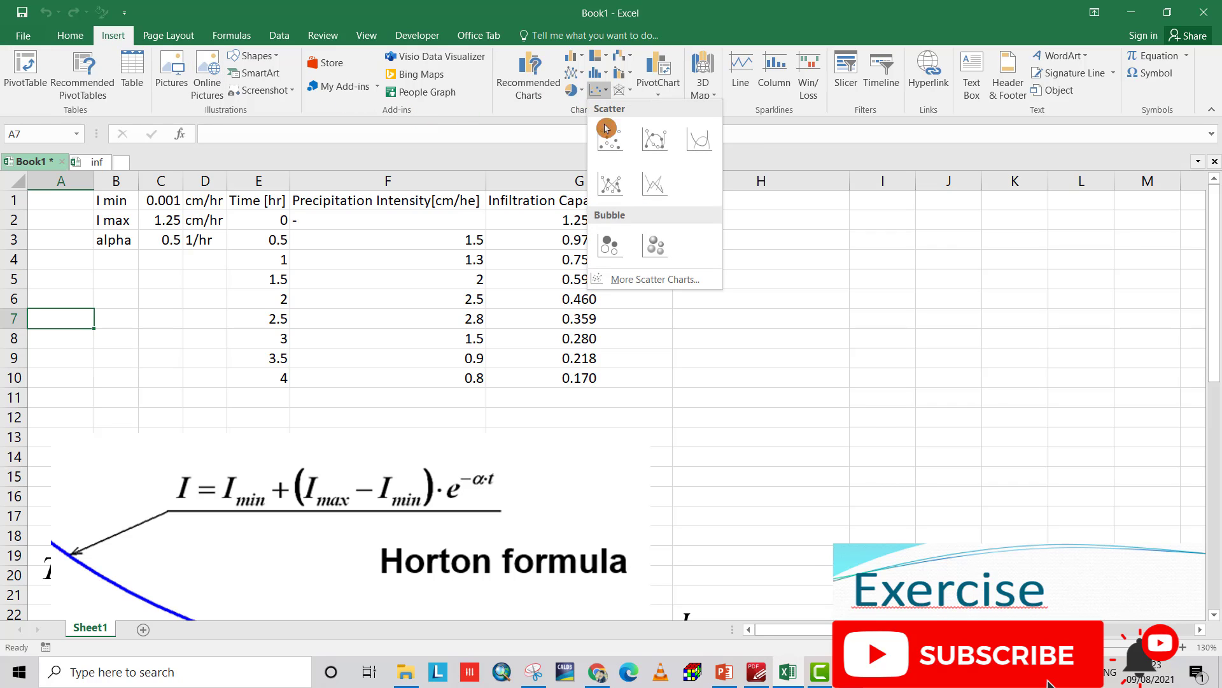
click(624, 189)
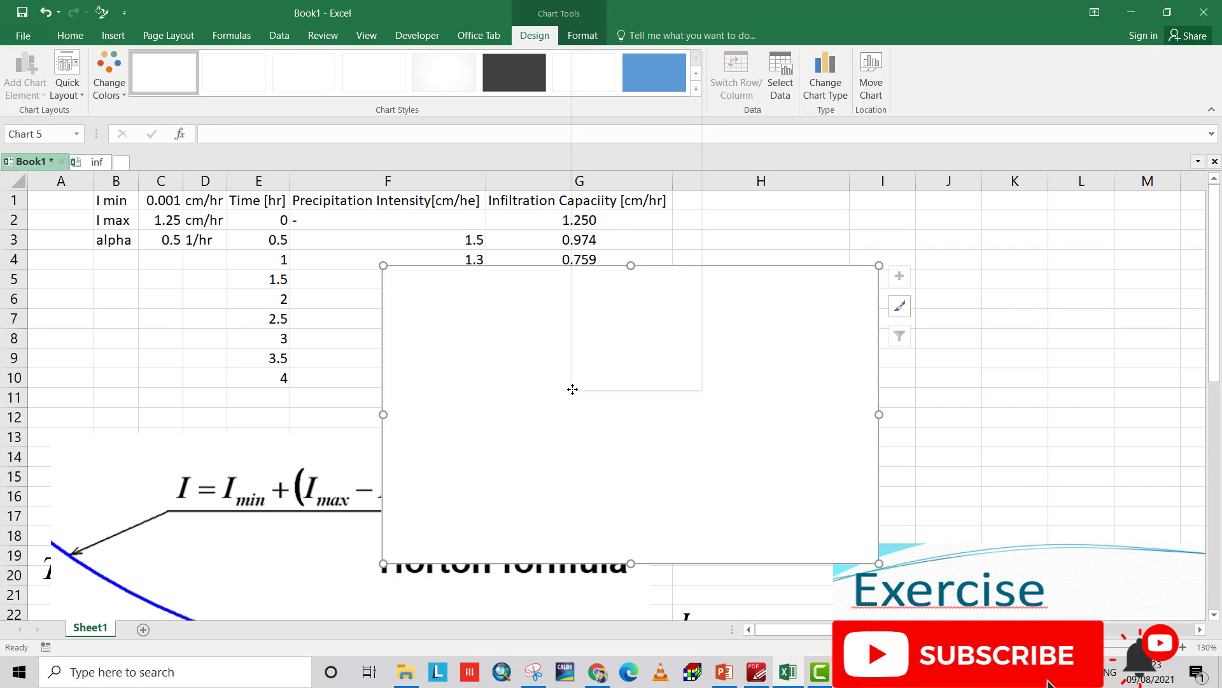
Add a data series named "Infiltration Capapcity curve" to the empty chart
right_click(571, 388)
click(621, 223)
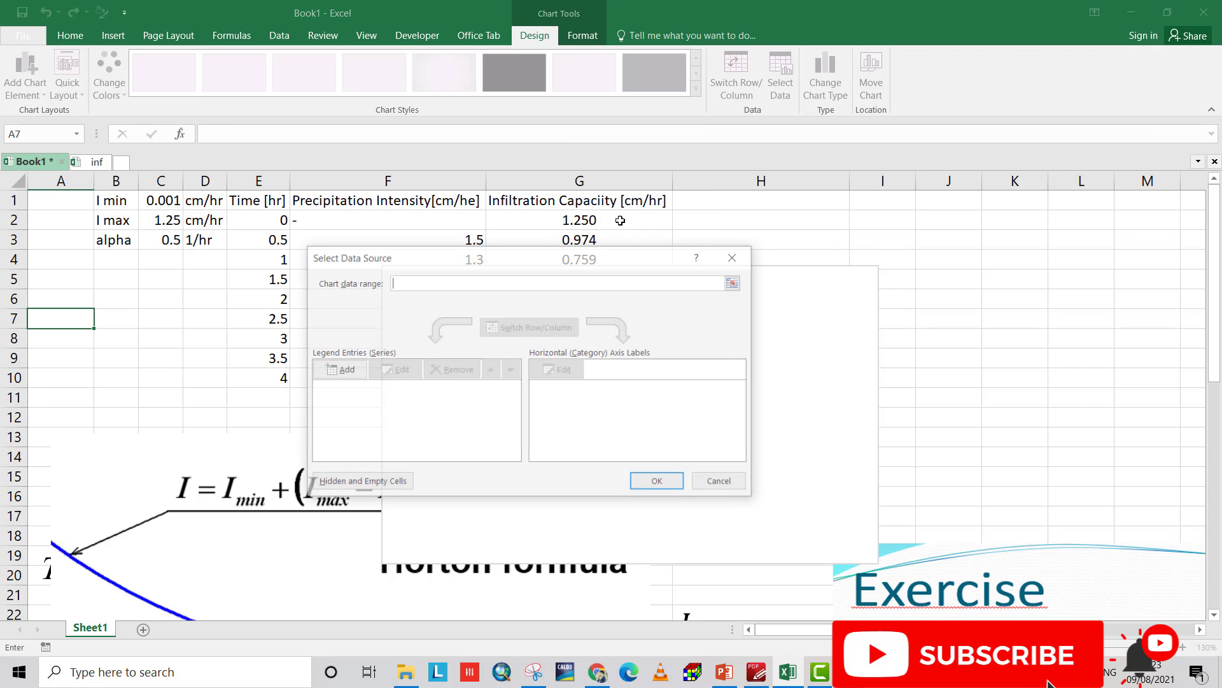
click(340, 368)
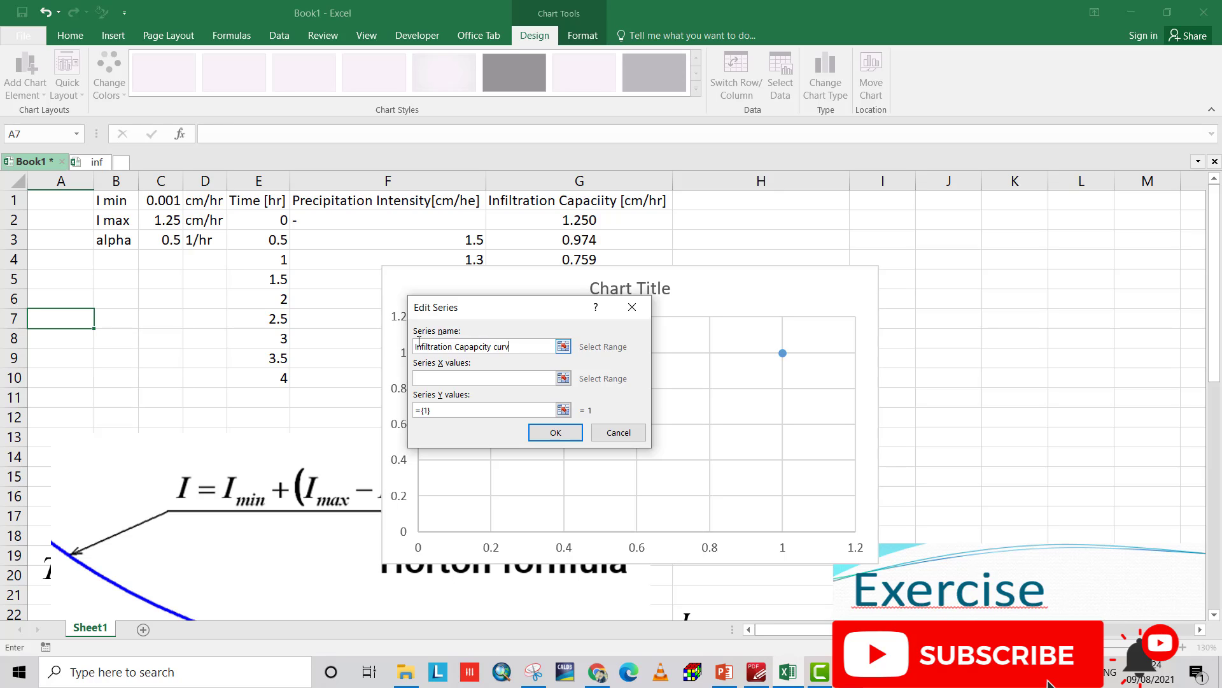
key(Return)
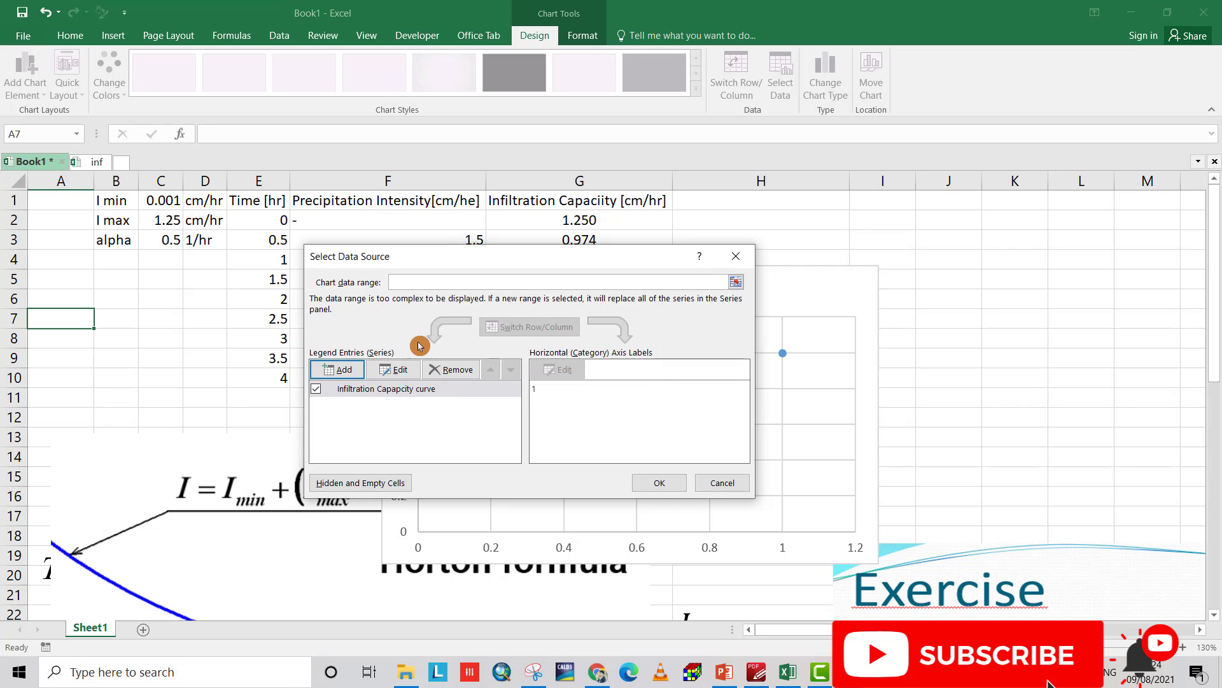
Set the series' X values to E2:E10 and its Y values to G2:G10, and apply the chart data
click(379, 390)
click(393, 369)
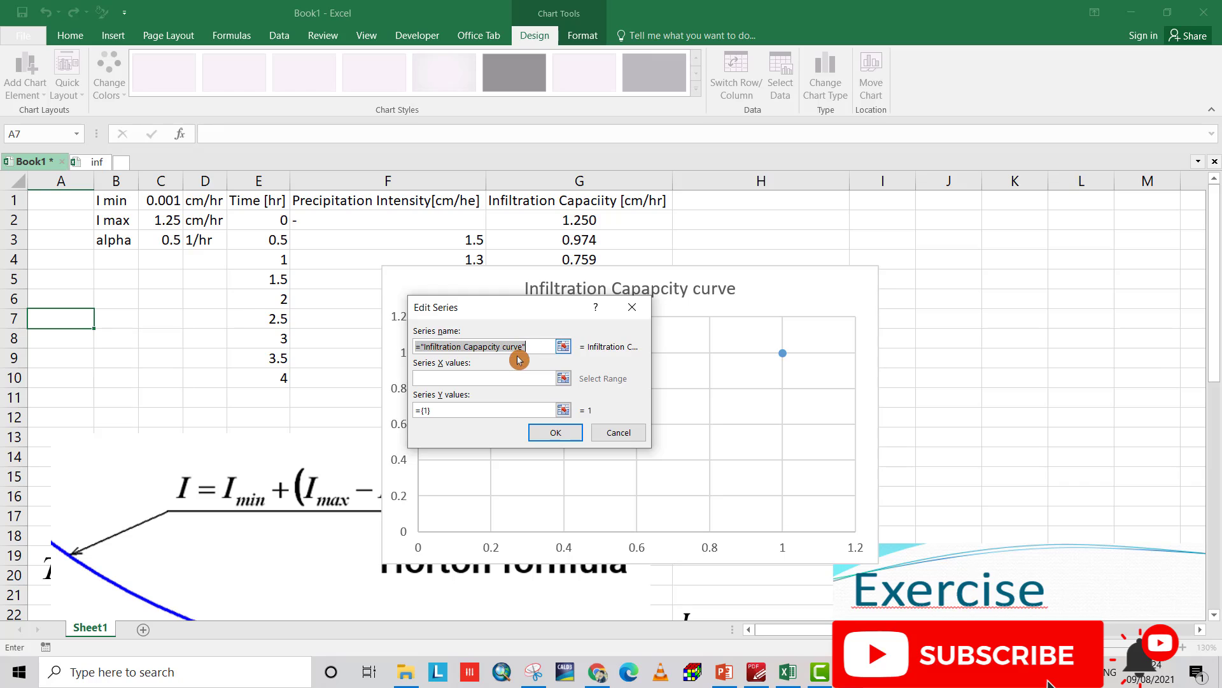
click(478, 379)
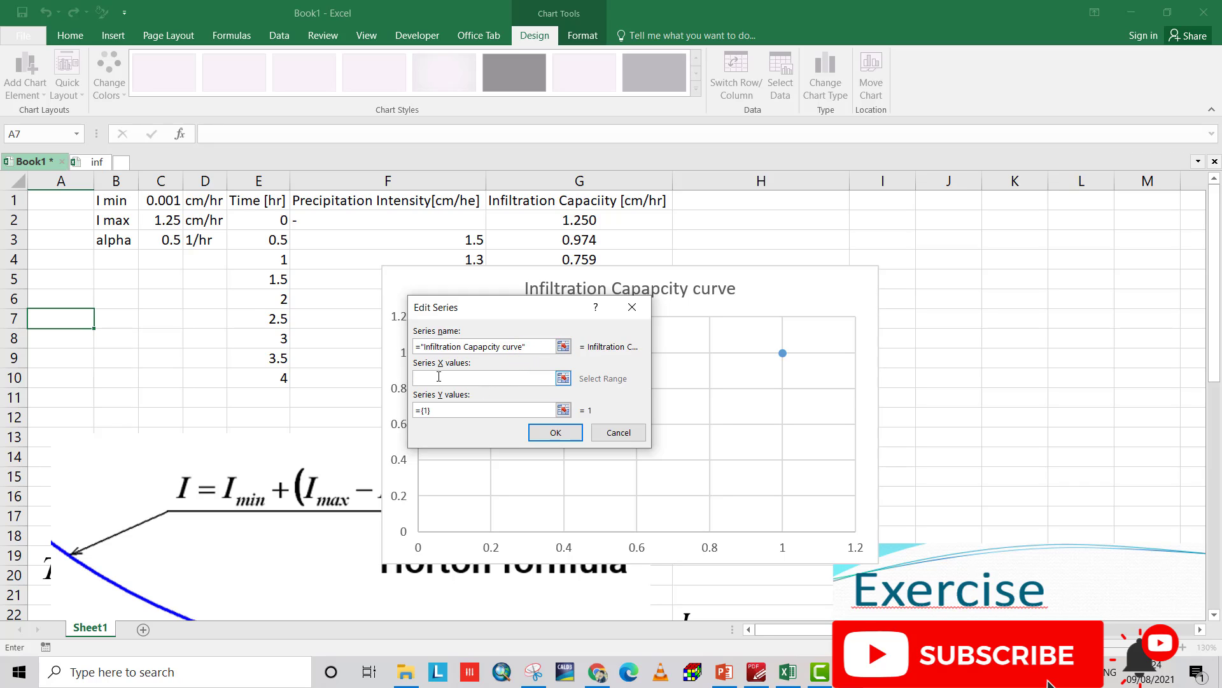
drag(264, 220, 263, 373)
drag(444, 415, 411, 412)
key(BackSpace)
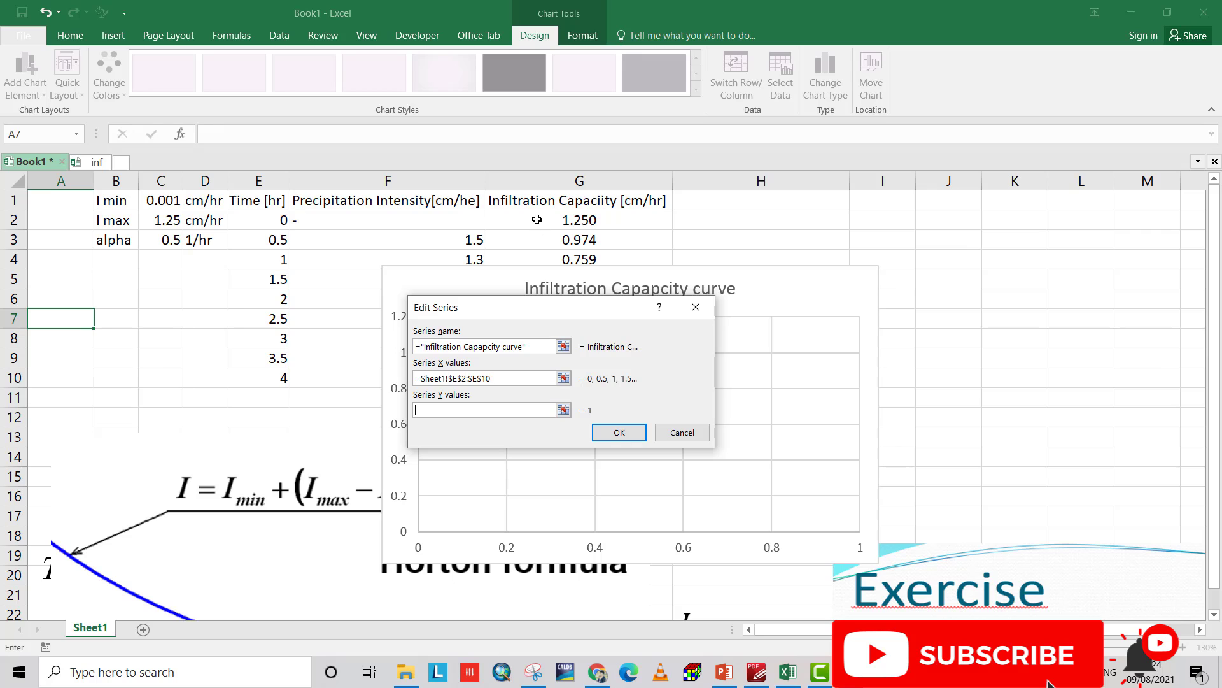
drag(536, 214, 529, 385)
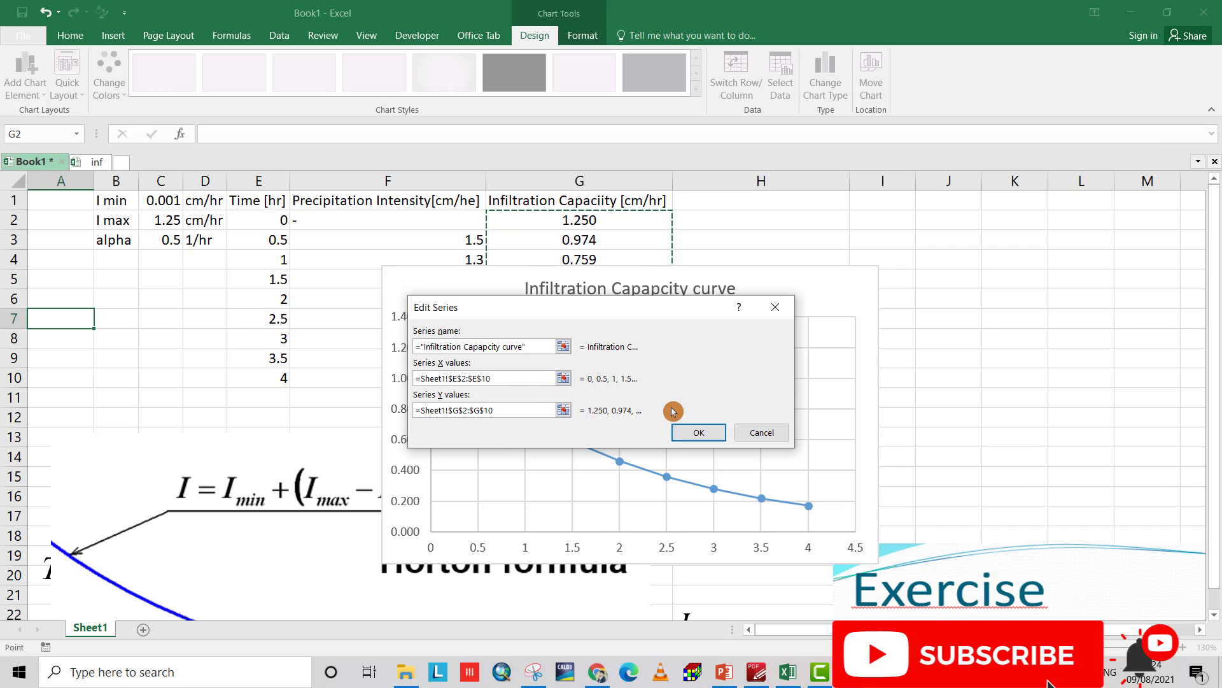
click(706, 434)
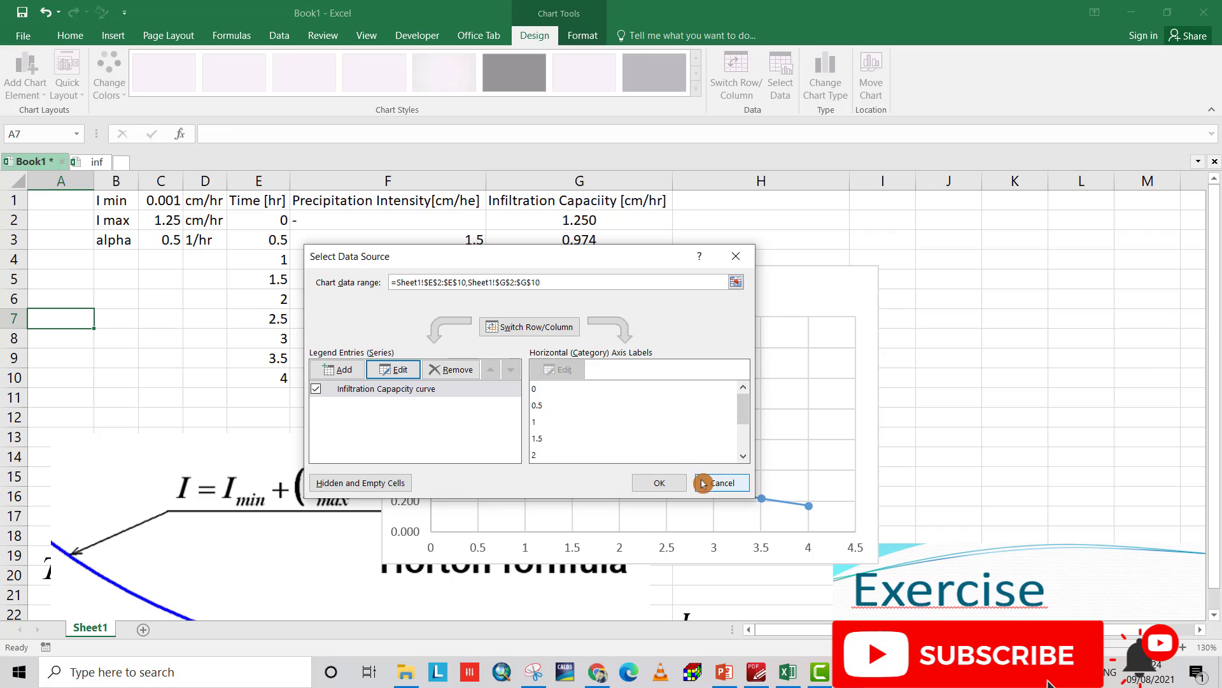
click(666, 484)
Shift the chart slightly up and to the right, and add axis titles to it
drag(779, 290, 812, 299)
click(826, 352)
click(953, 274)
click(957, 249)
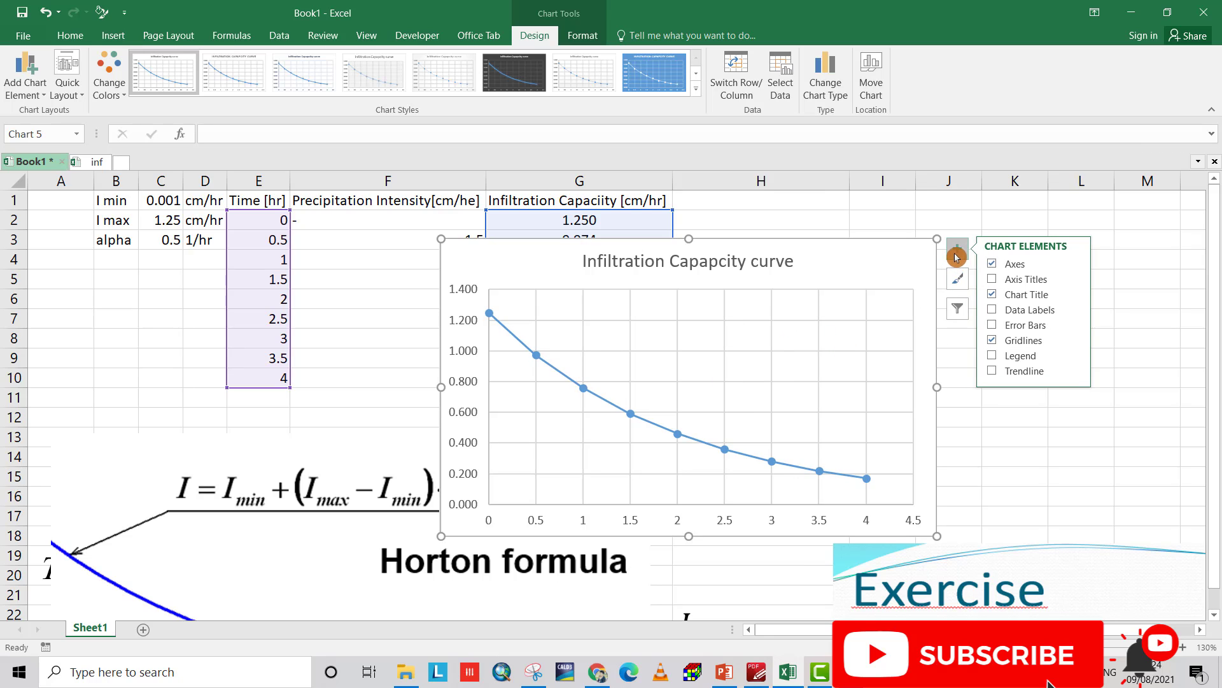
click(1001, 280)
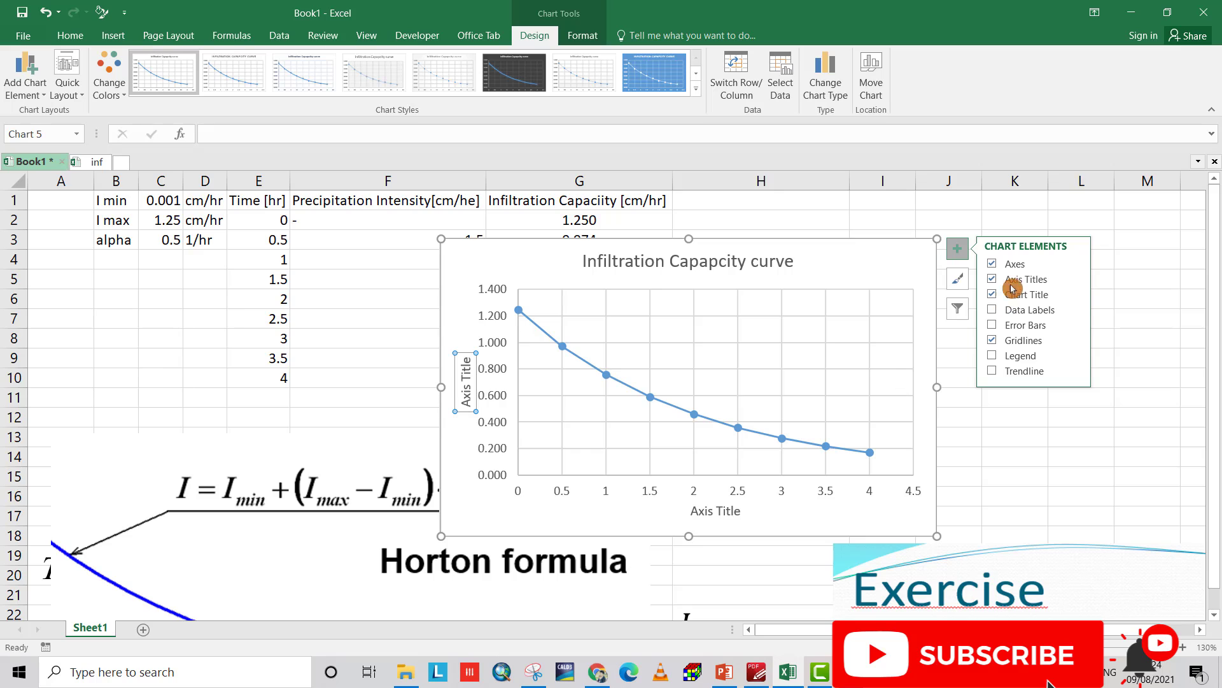
Label the chart's horizontal axis "Time [hr]" and its vertical axis "Infiltration capacity[cm/hr]"
double_click(719, 513)
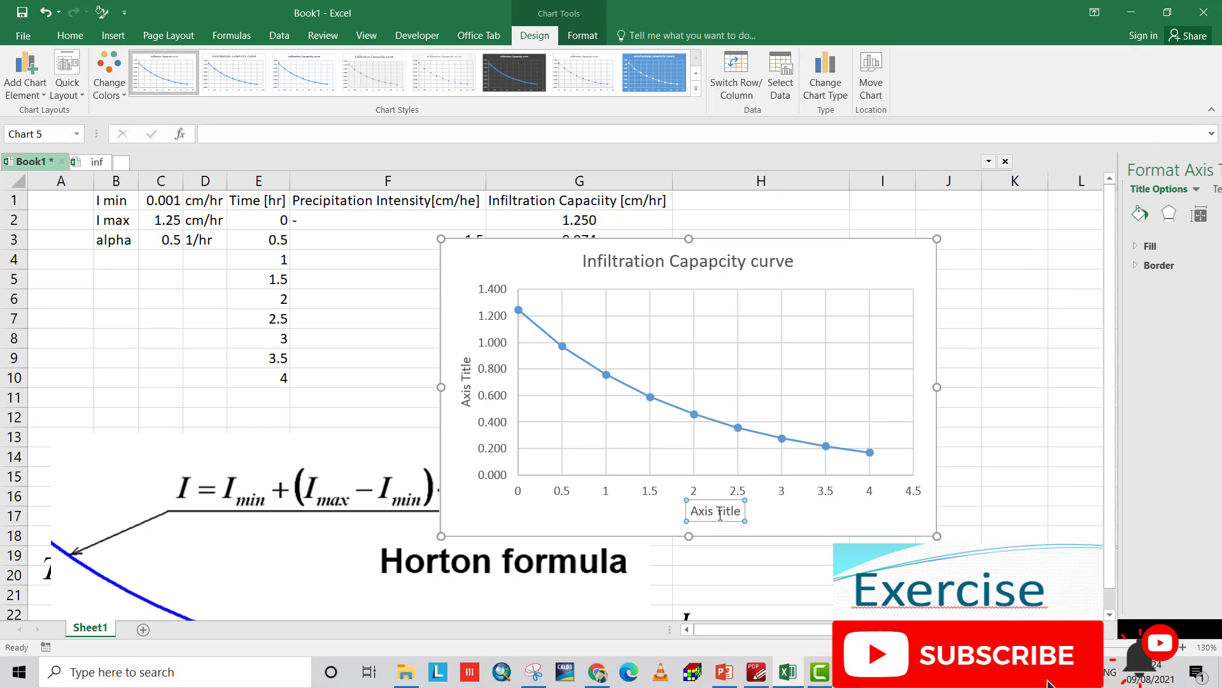
click(463, 379)
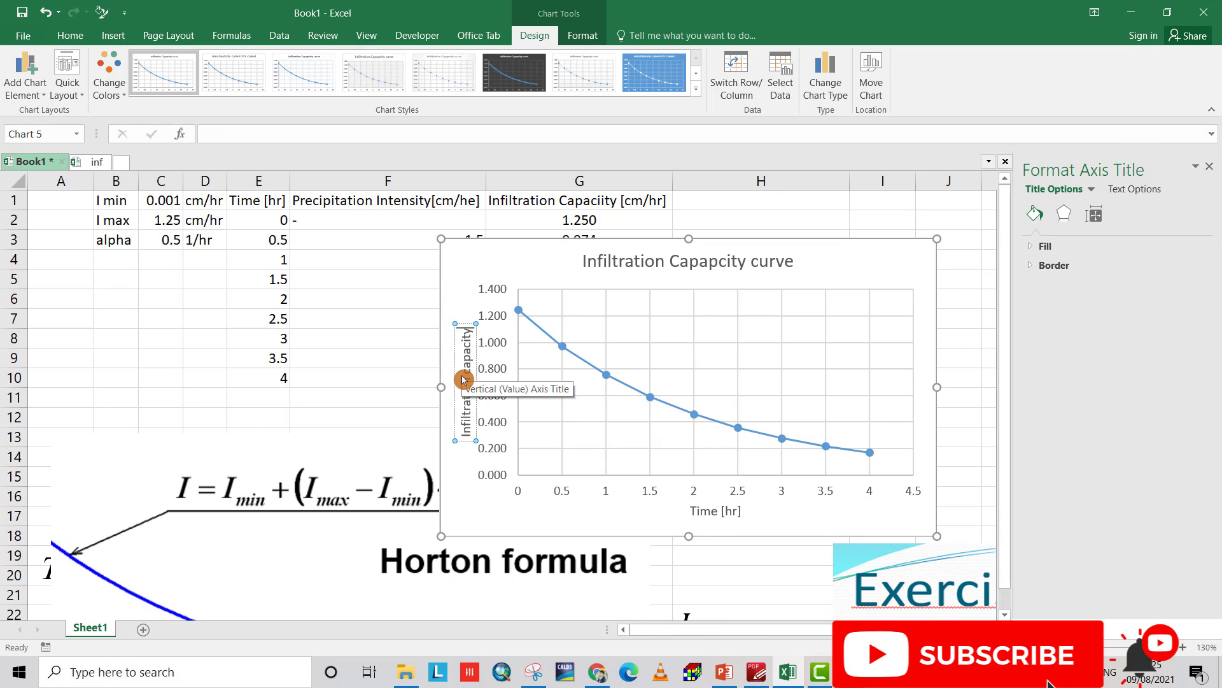
text([c)
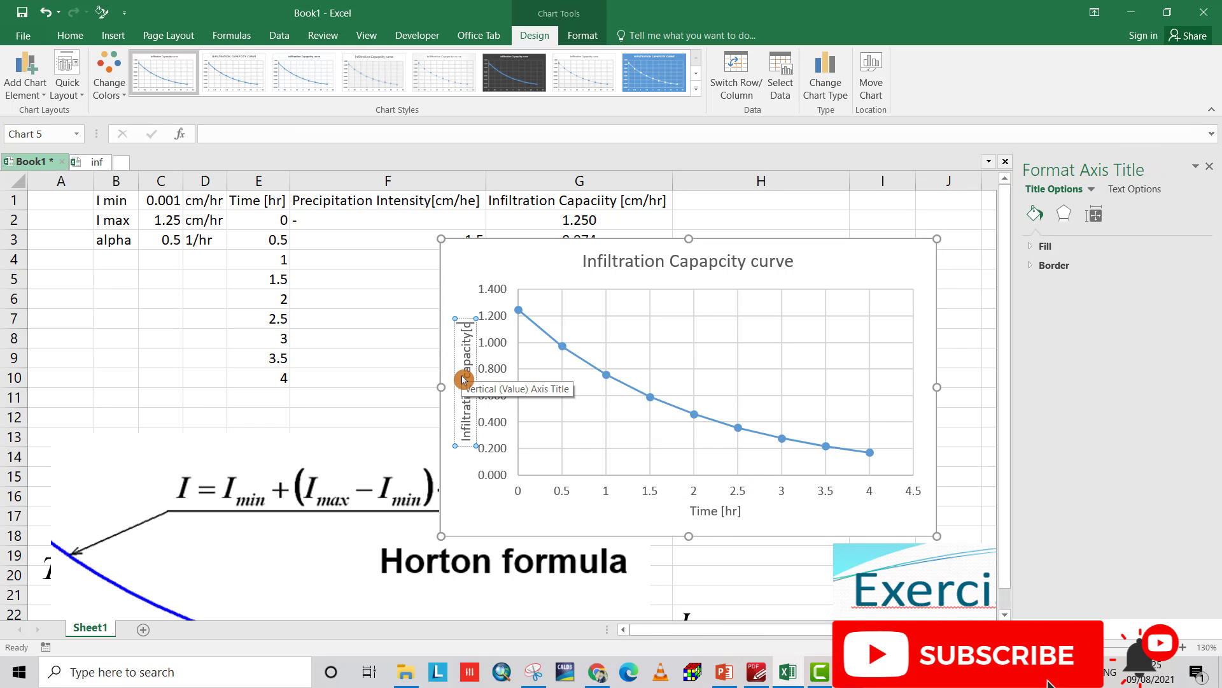
text(m]/hr)
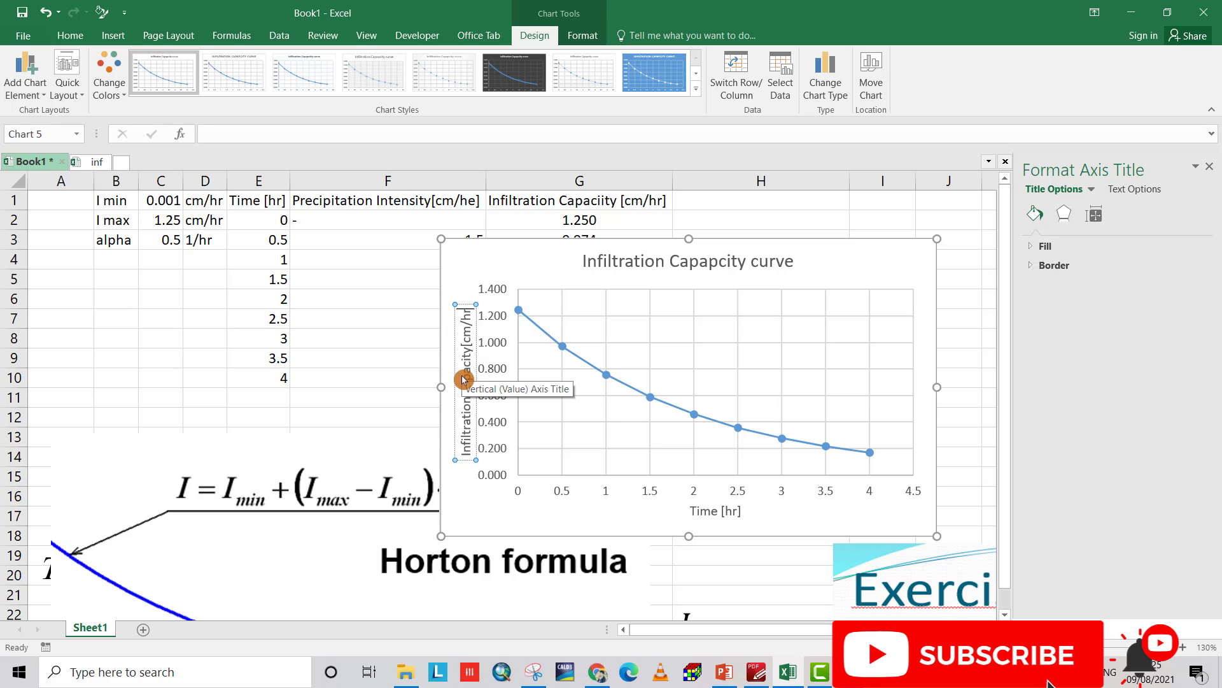
text(])
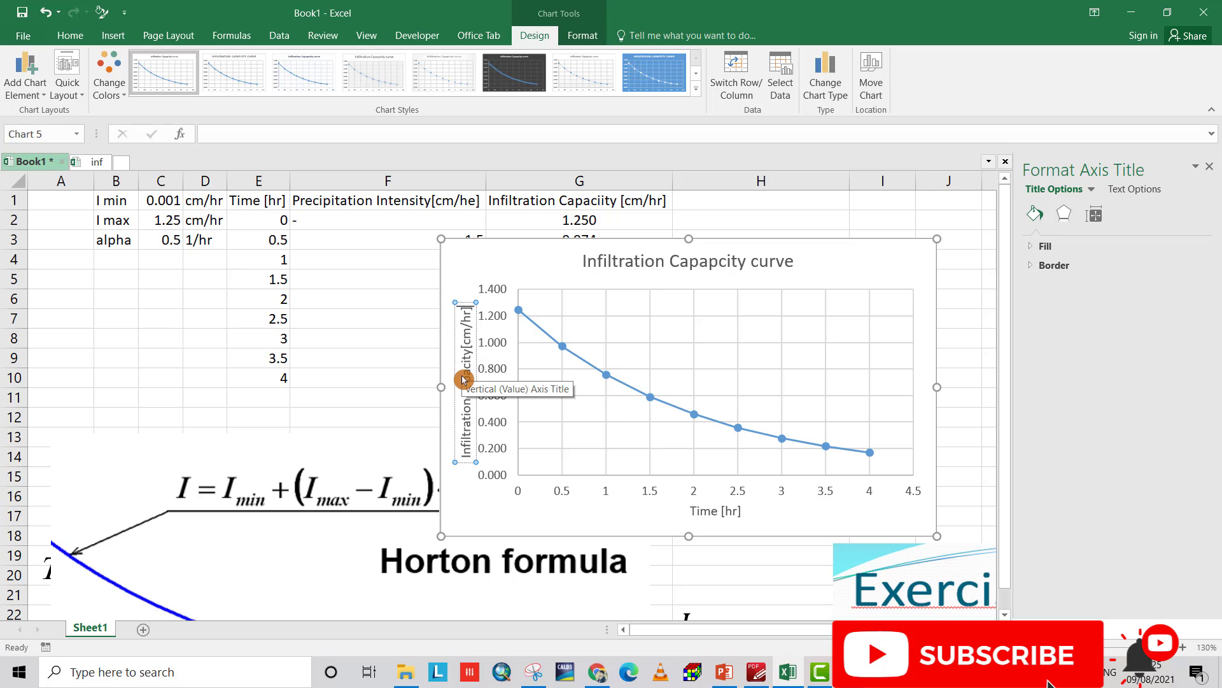
click(837, 273)
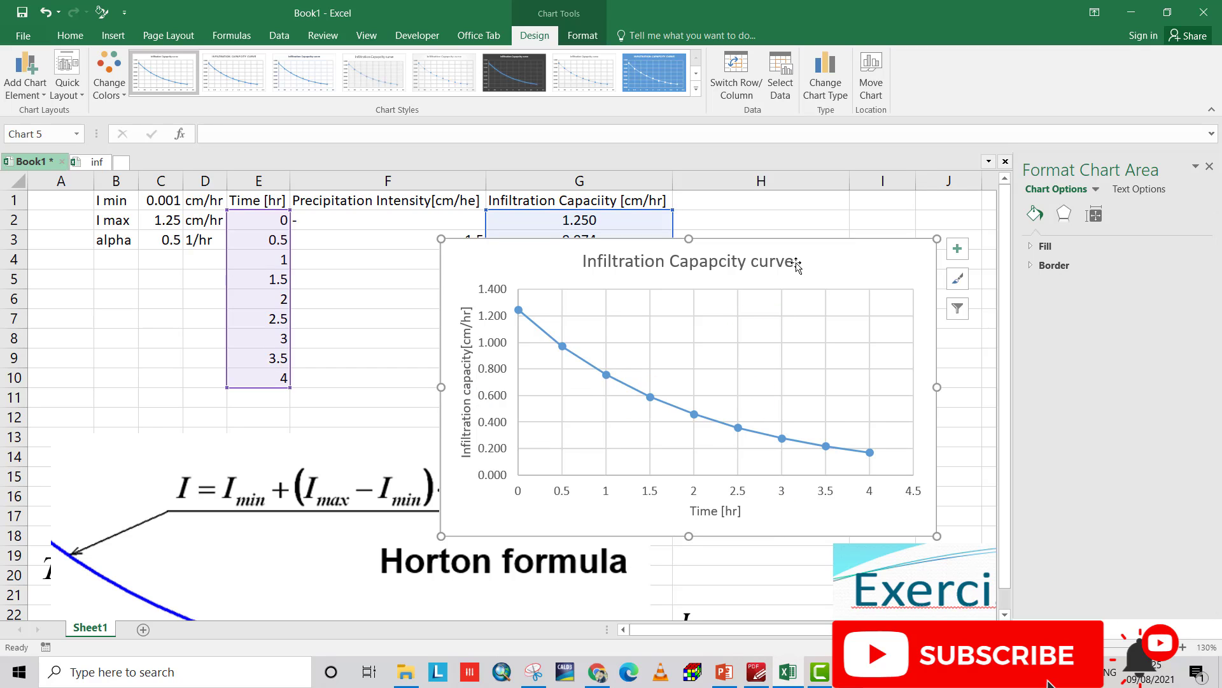
Move the chart below the Horton formula picture and place the Exercise picture beside the formula, clear of the data table
drag(811, 263, 389, 396)
scroll(389, 397, down, 3)
drag(717, 595, 589, 400)
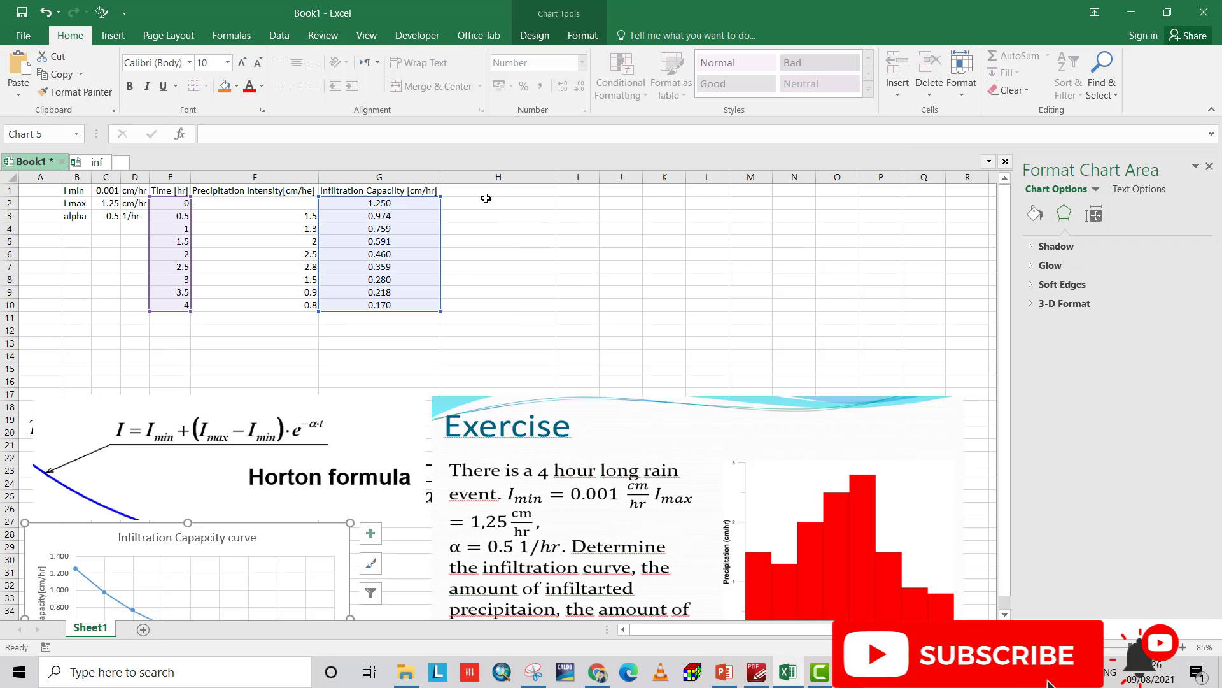
Enter the heading "Precipitation [cm]" in H1 and make H2 refer to E2
click(486, 192)
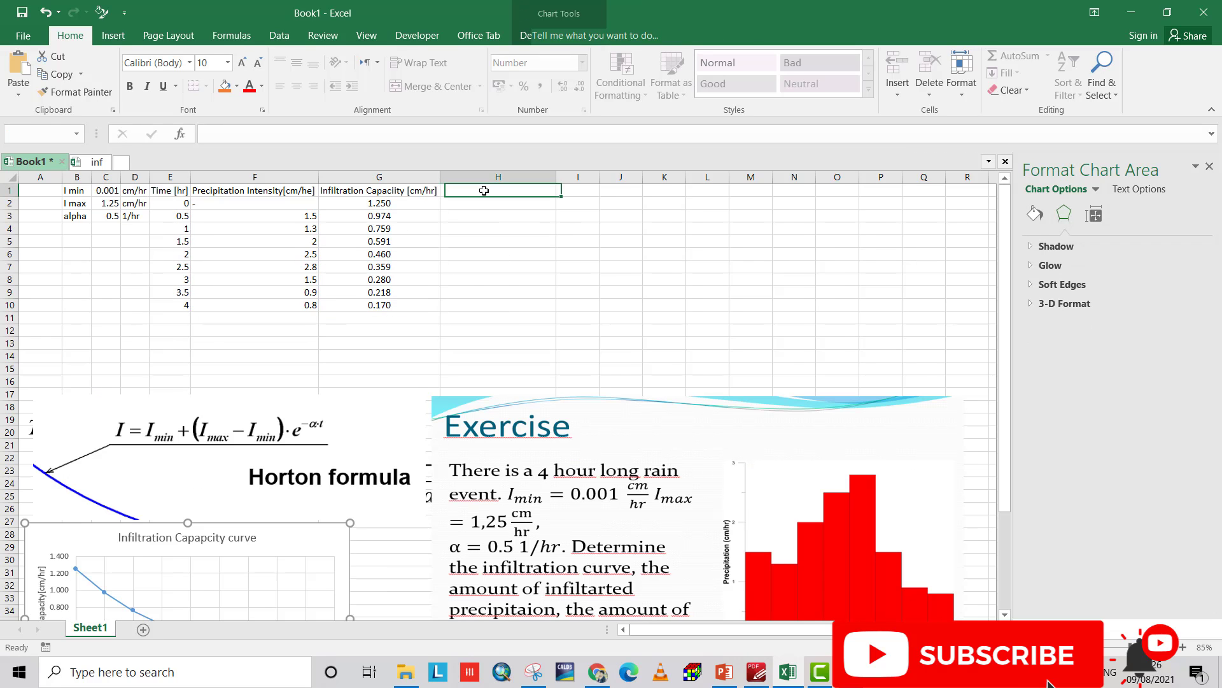
ctrl+scroll(324, 236, up, 5)
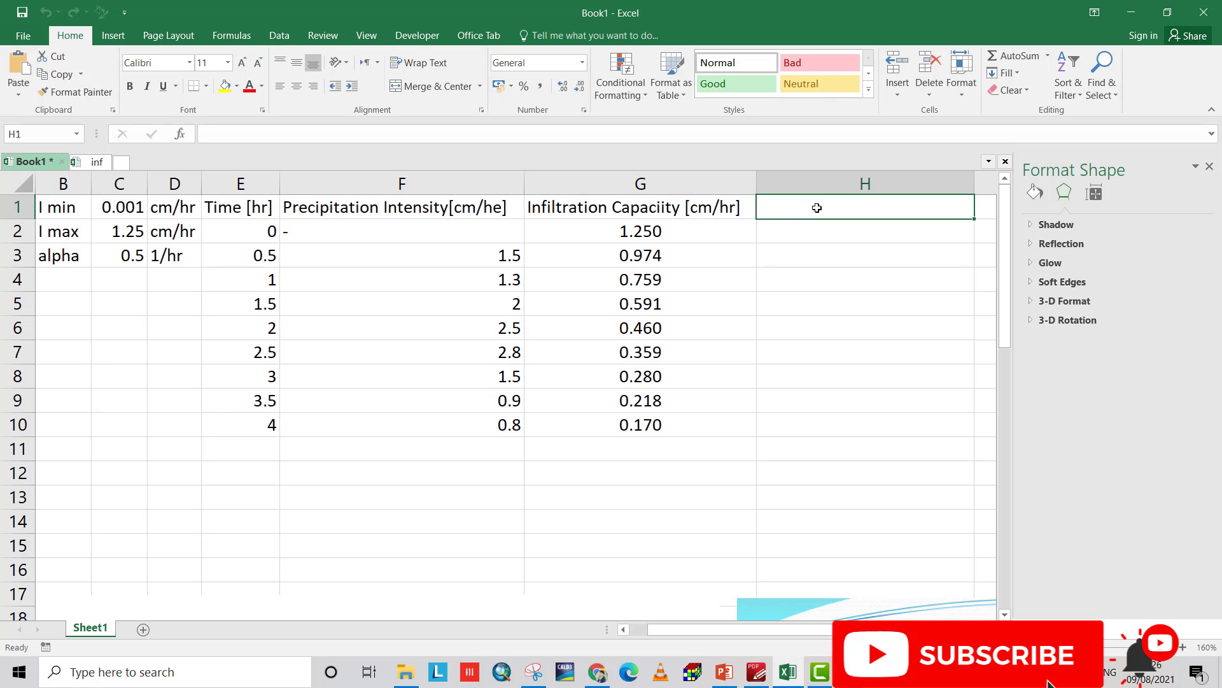
text(Precipitation [cm])
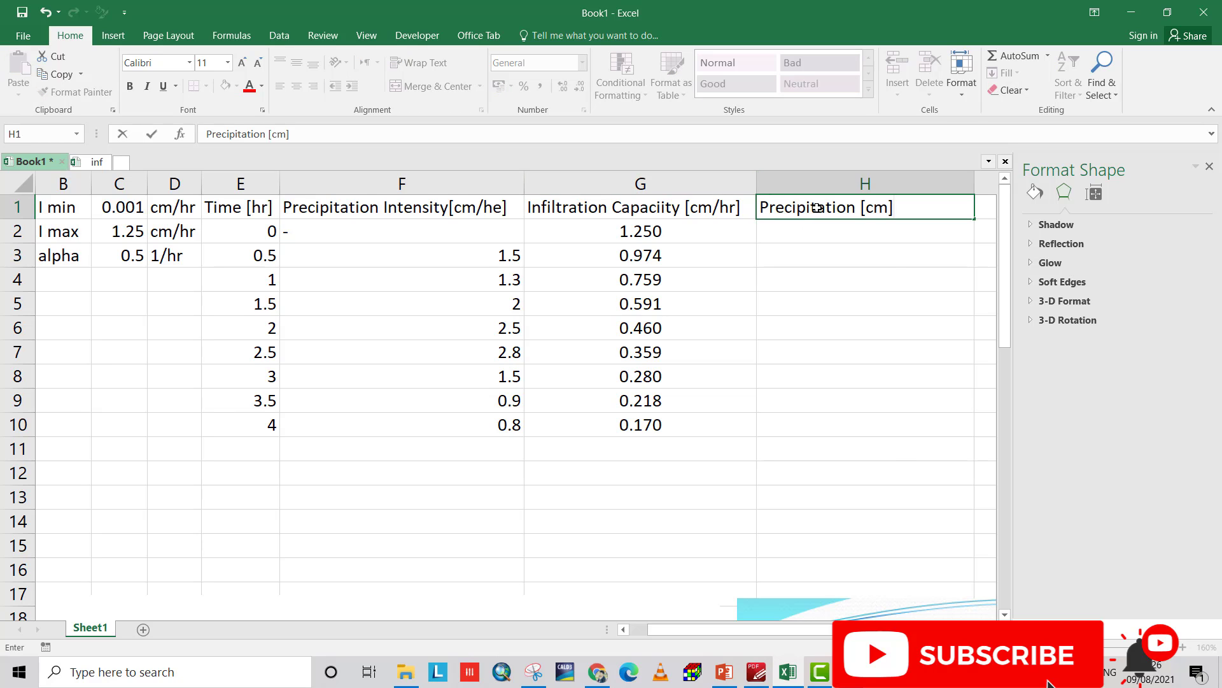
key(Return)
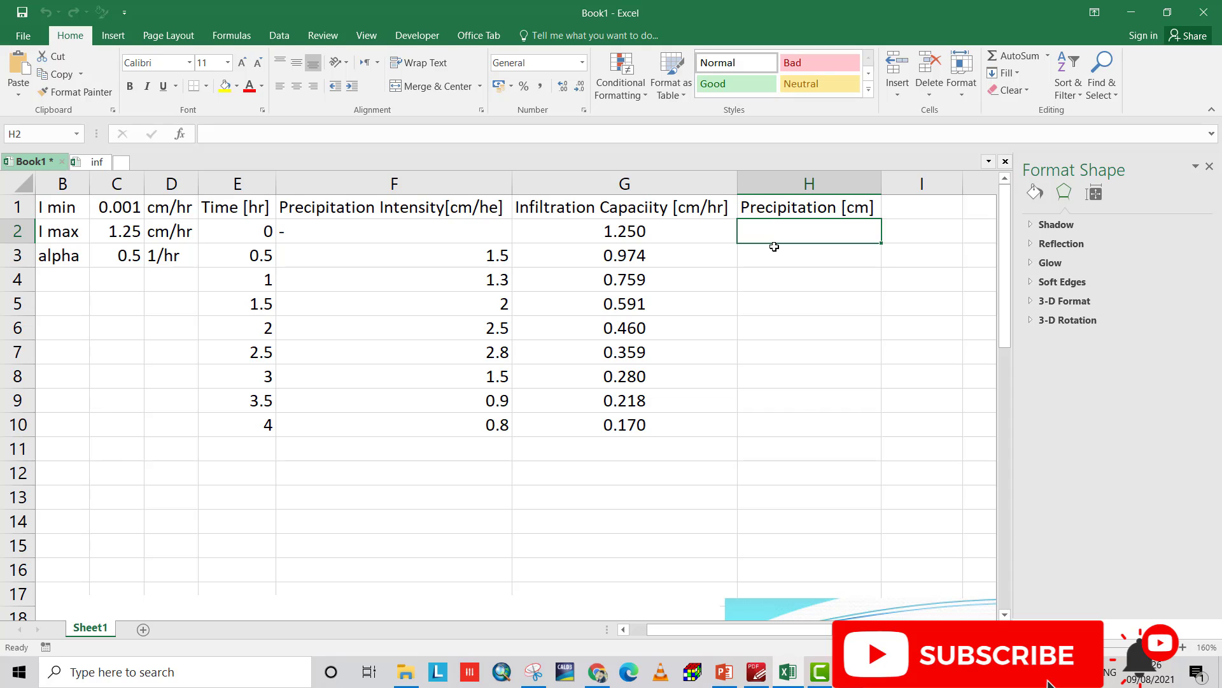
text(=)
click(239, 232)
key(Return)
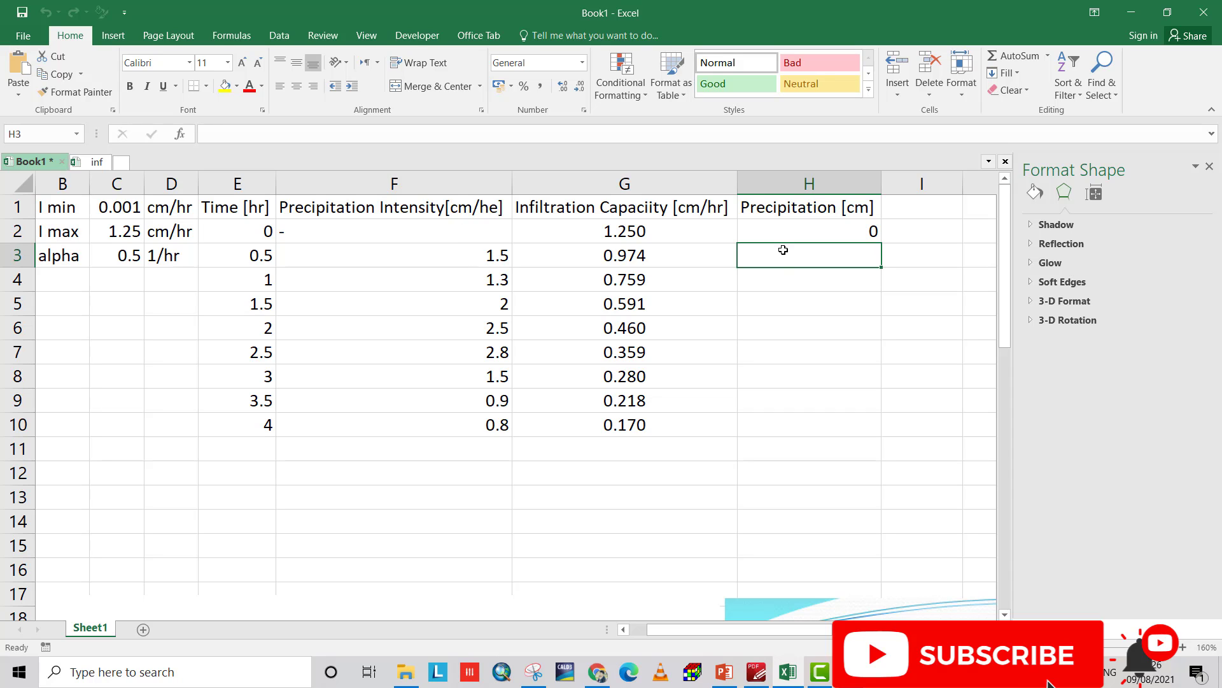
Calculate precipitation in H3 with =E$3*F3 and fill the formula down to H10
text(=)
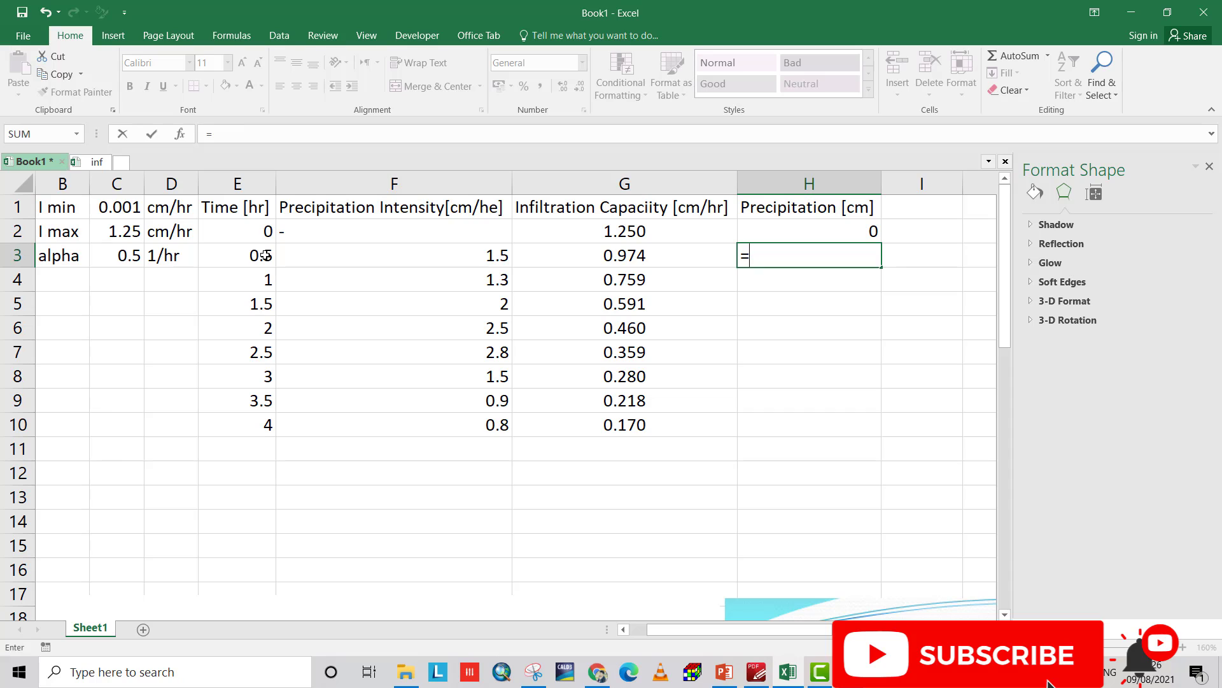
click(266, 255)
text(*)
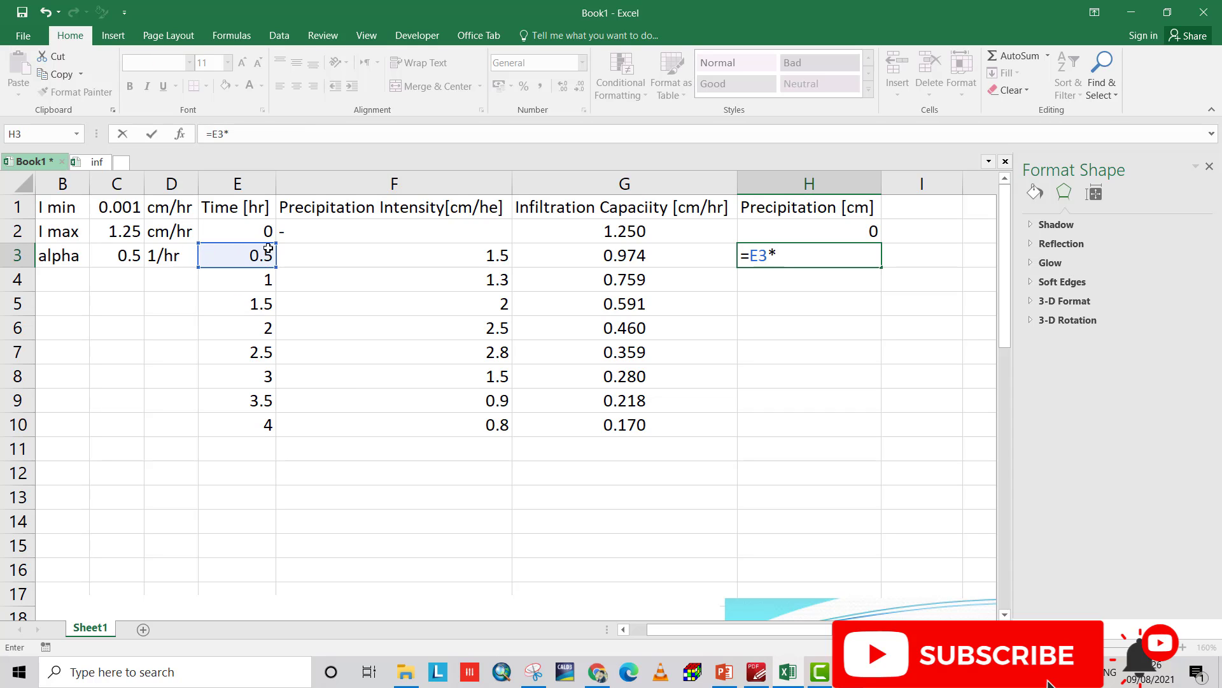
click(445, 256)
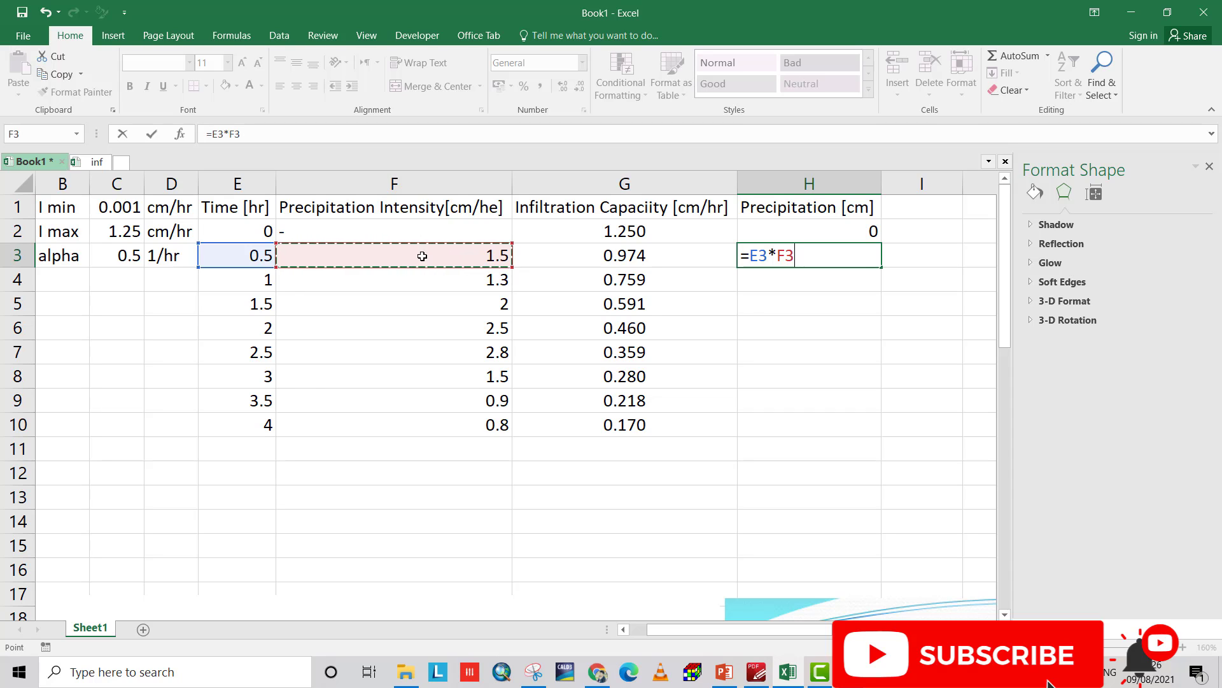
click(762, 252)
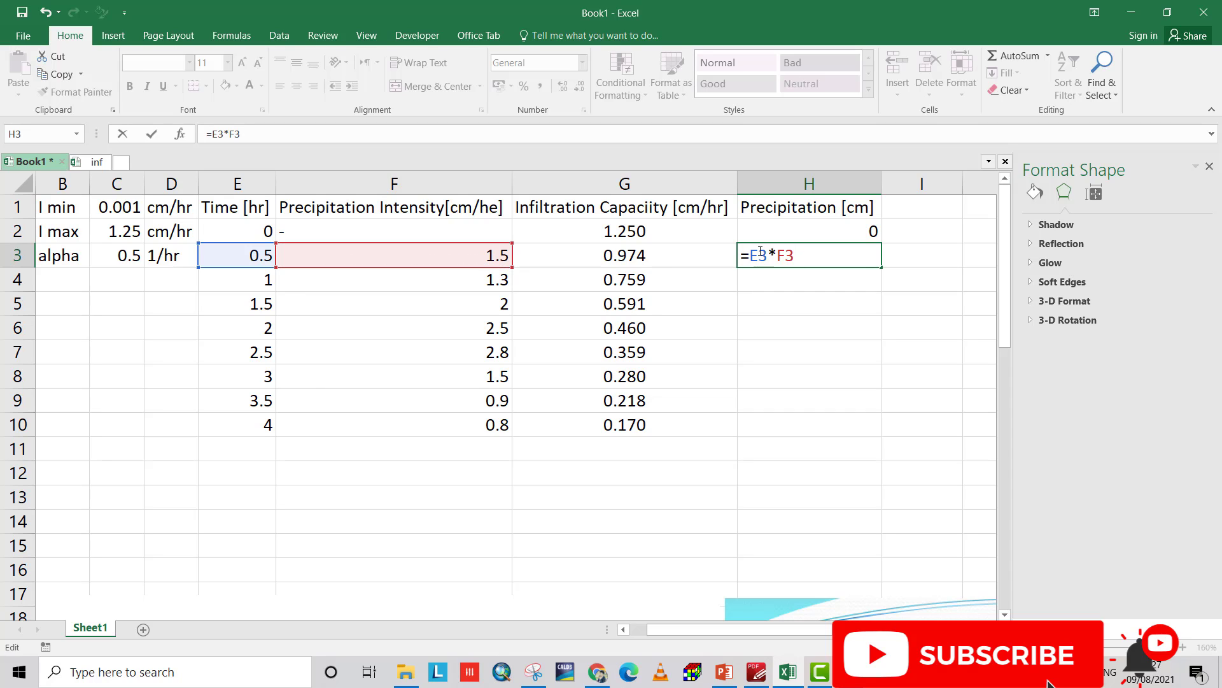
text($)
key(Return)
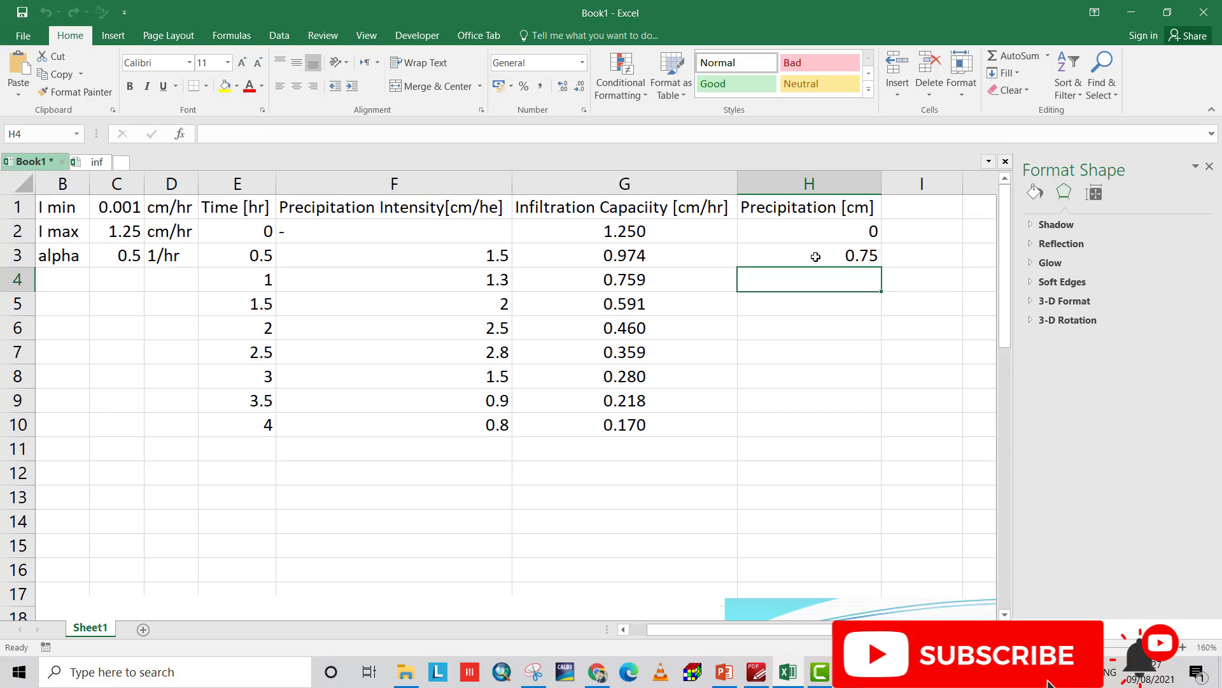
click(847, 258)
drag(882, 268, 863, 443)
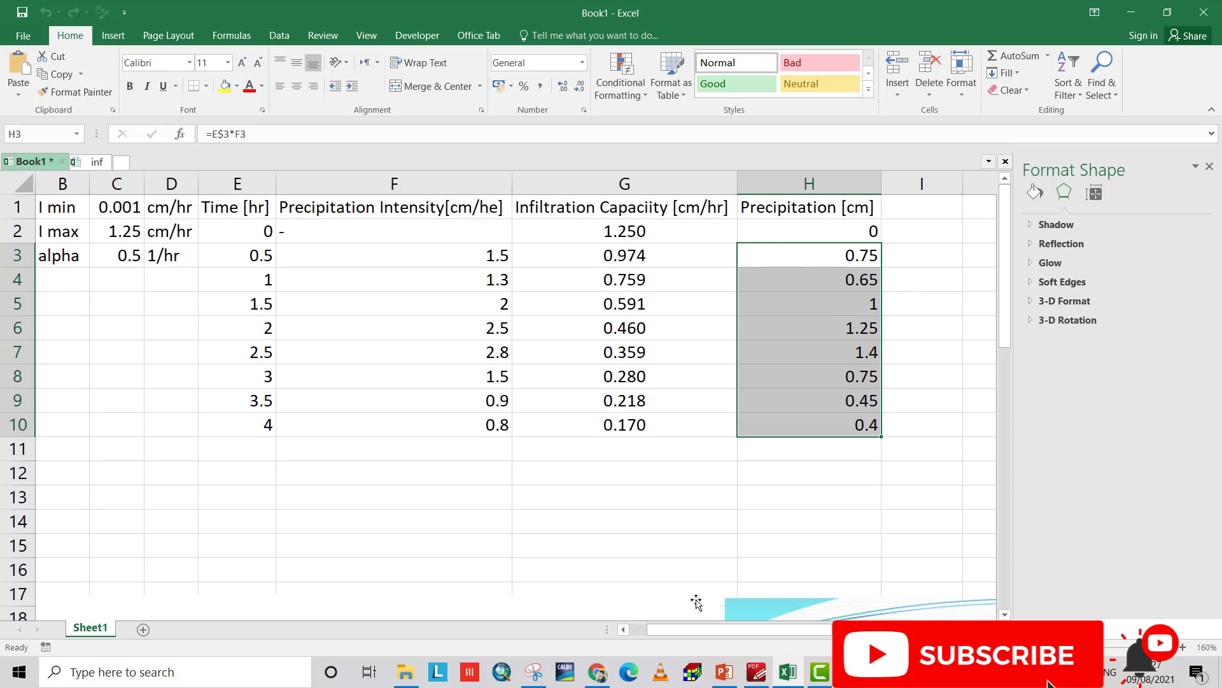
Enter the heading "cumulative precipitation[cm]" in I1 and make I2 refer to H2
drag(698, 631, 753, 628)
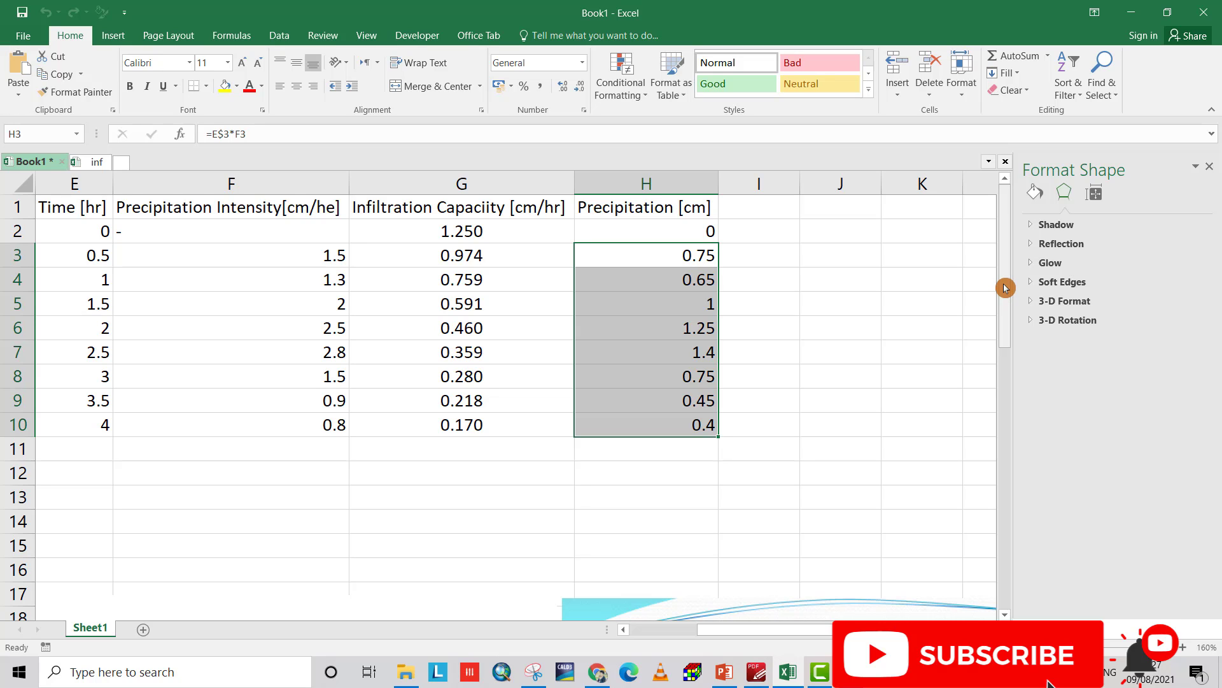
click(734, 207)
text(cumulative precipitation[cm])
click(765, 227)
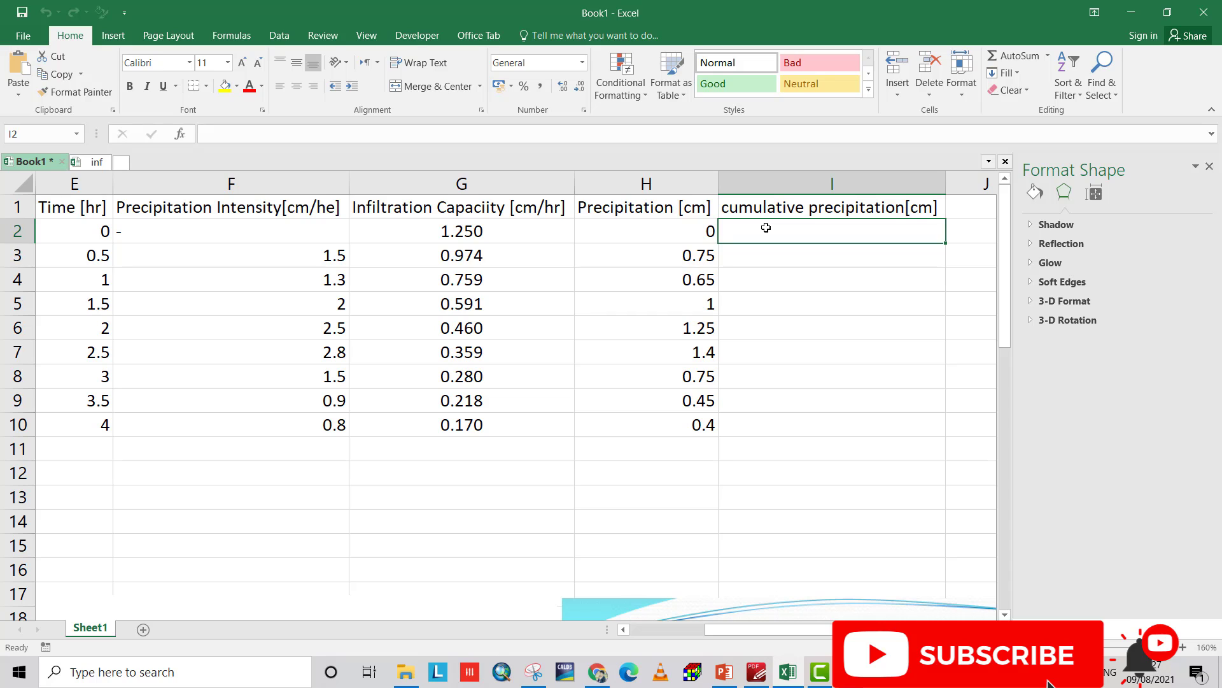
text(=)
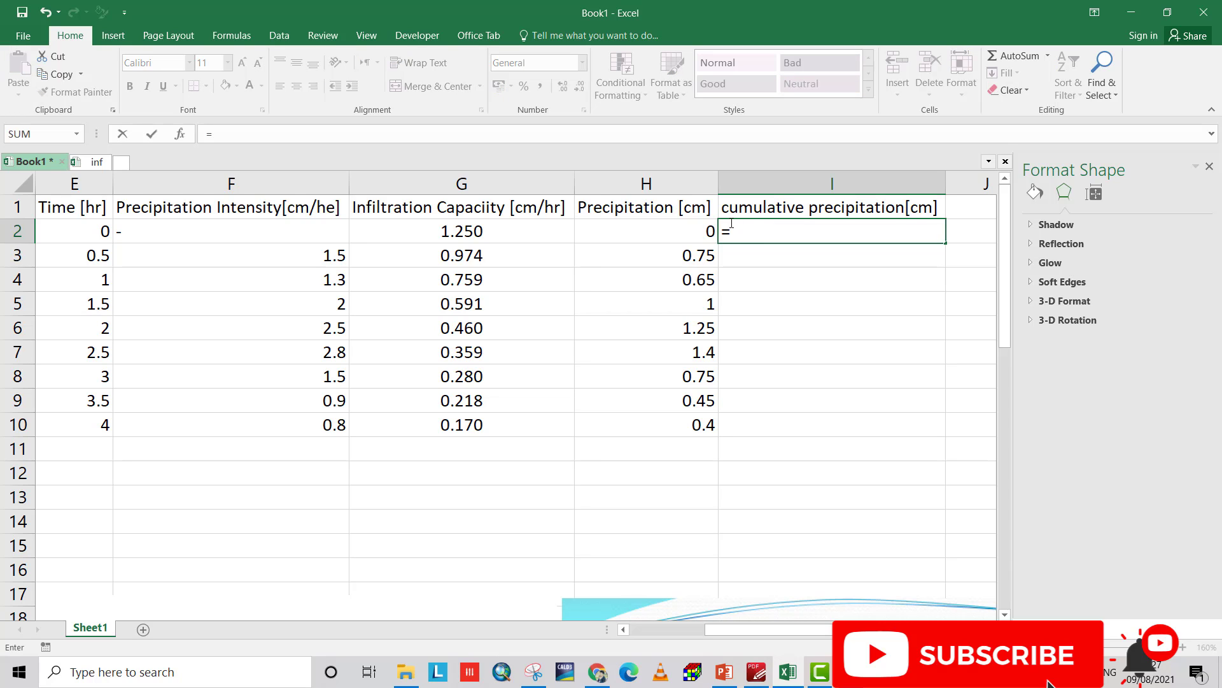
click(696, 236)
key(Return)
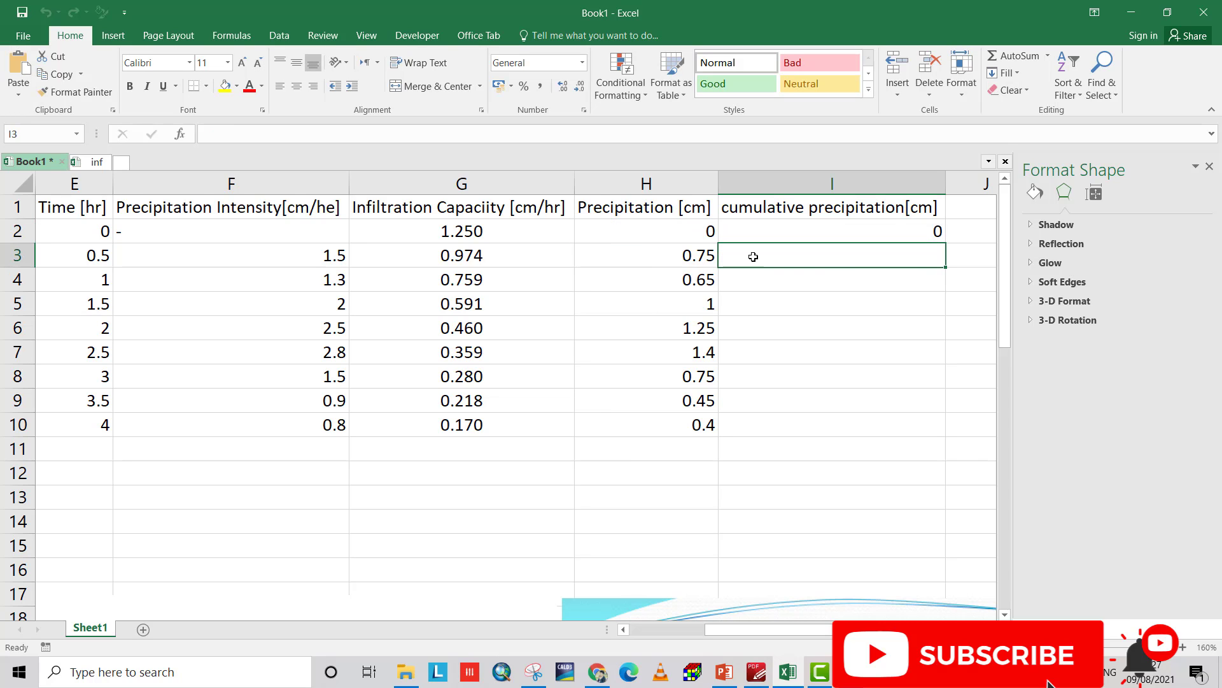
Calculate cumulative precipitation in I3 with =H3+I2 and fill the formula down to I10
text(=)
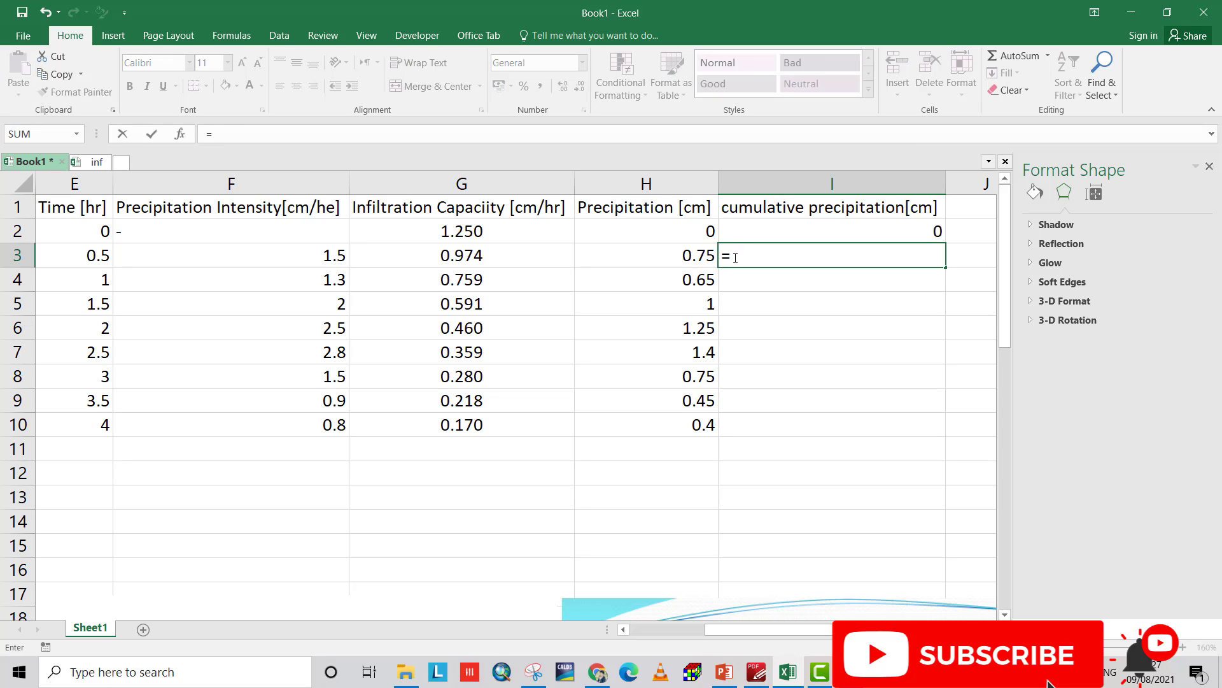
click(700, 254)
text(+)
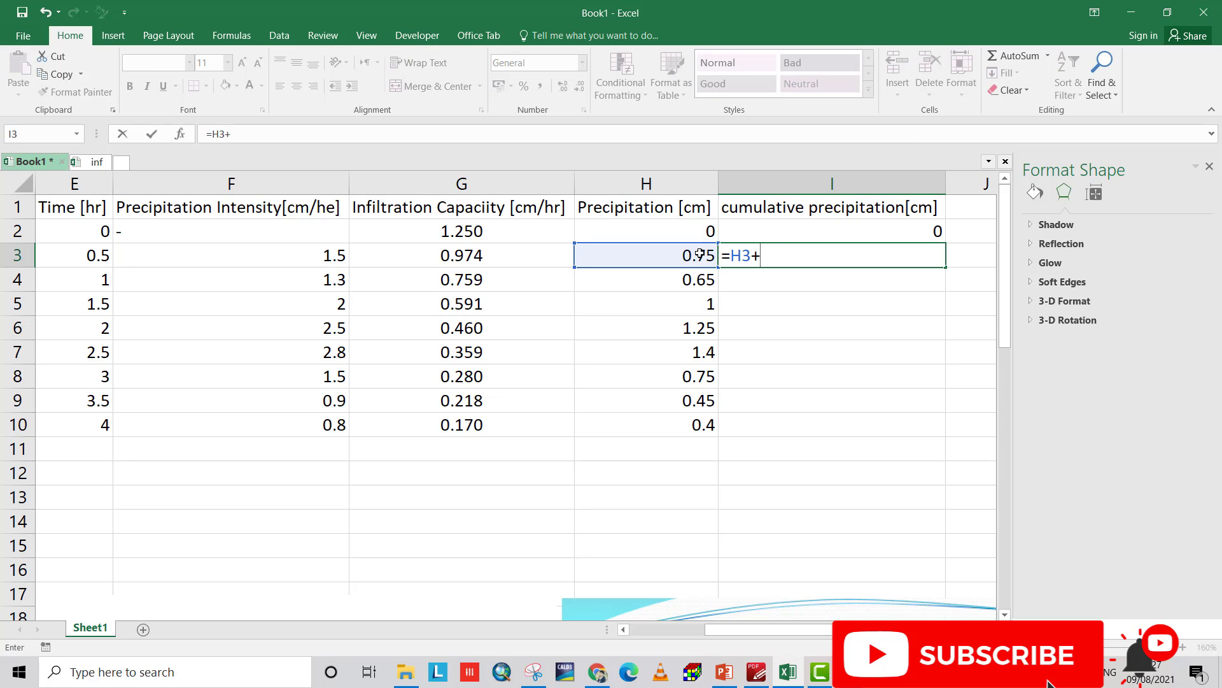
click(812, 230)
key(Return)
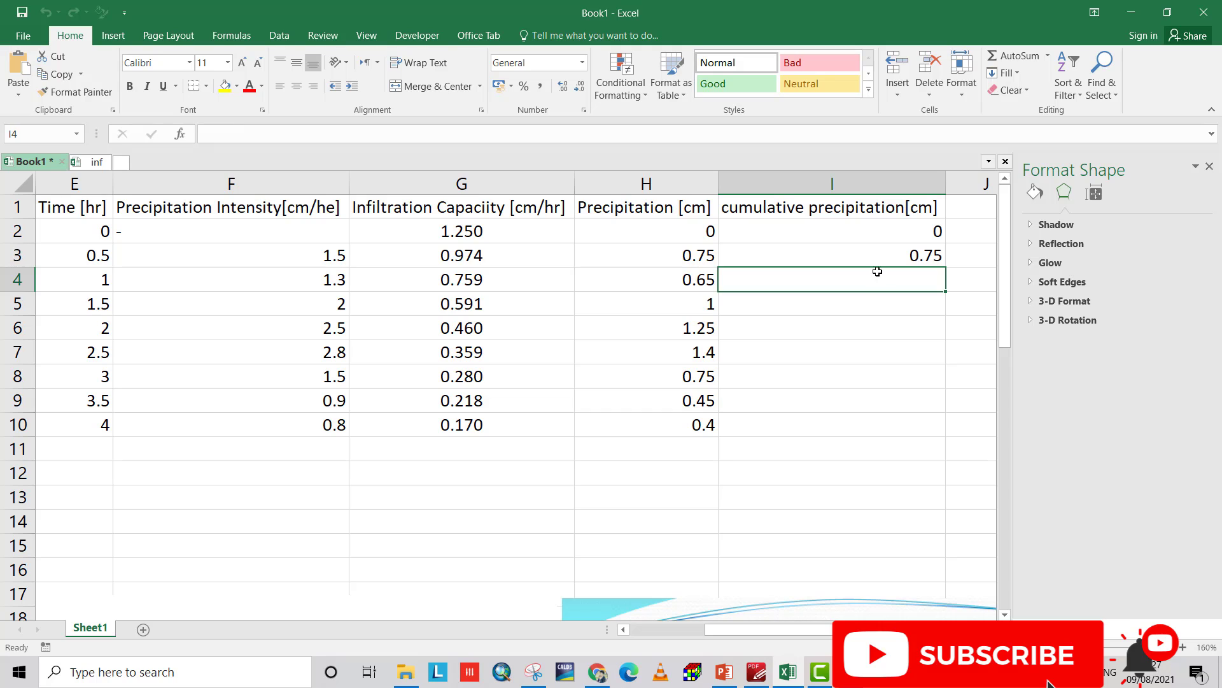
click(873, 254)
drag(945, 268, 905, 430)
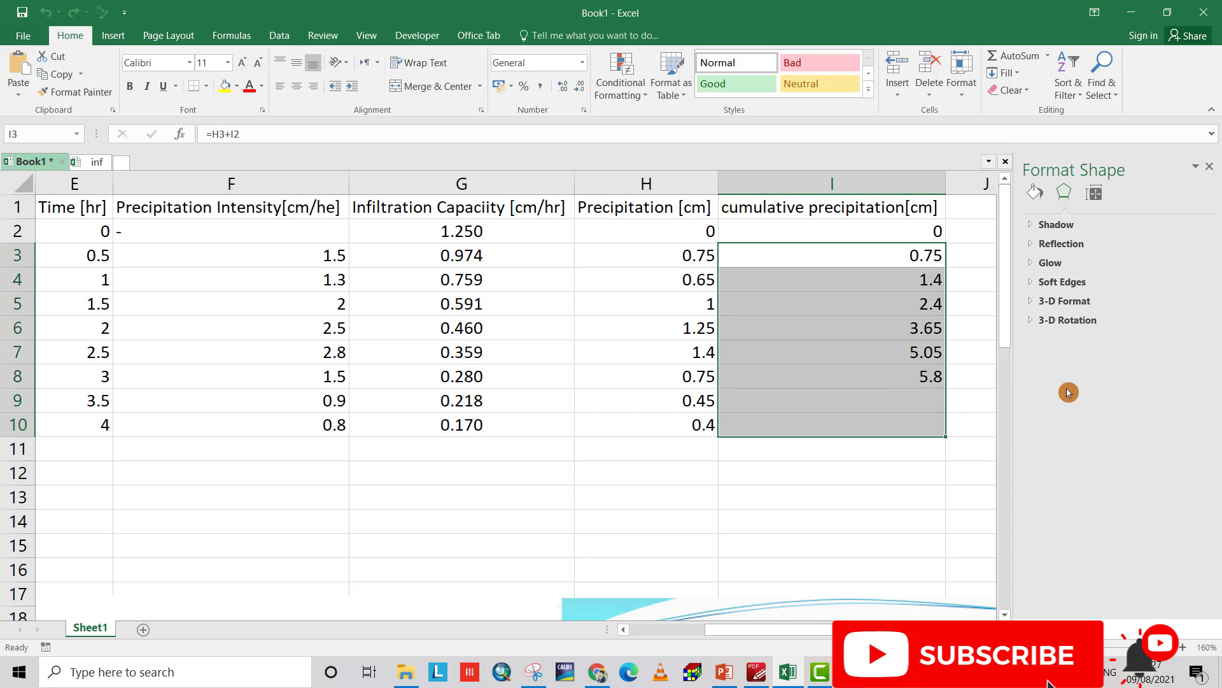
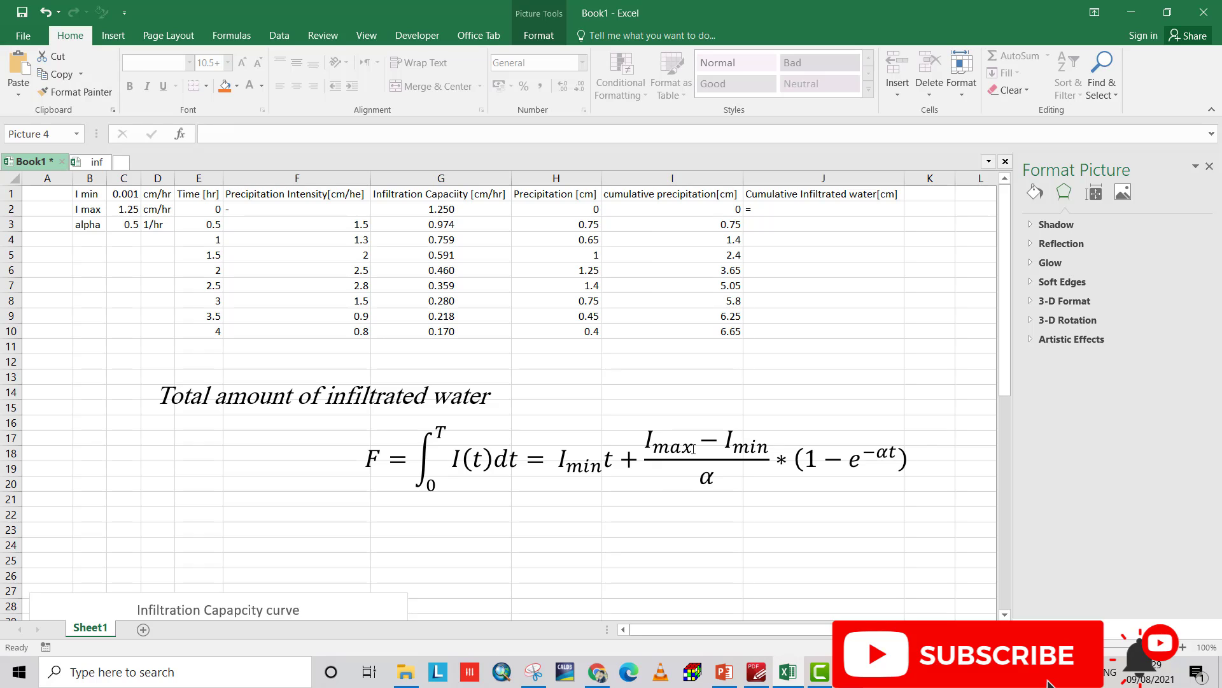
Start the cumulative infiltrated water formula in J2 with =C1*E2+((C2-C1)/C3)
click(779, 210)
text(=)
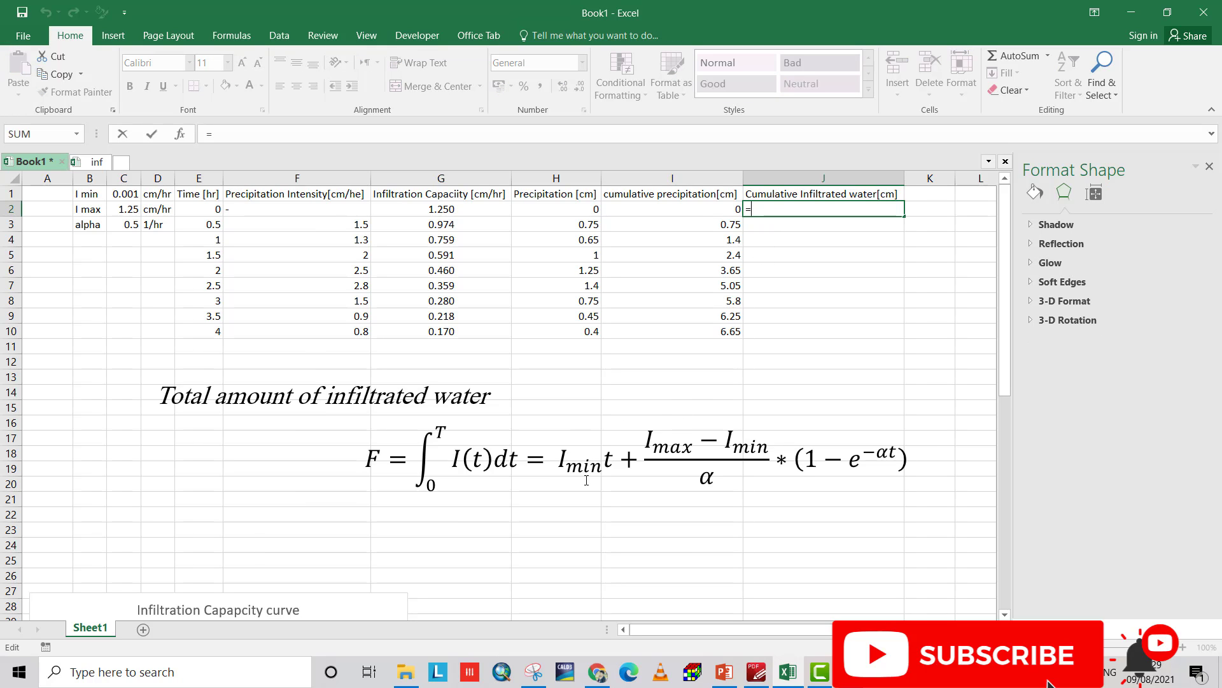
click(125, 195)
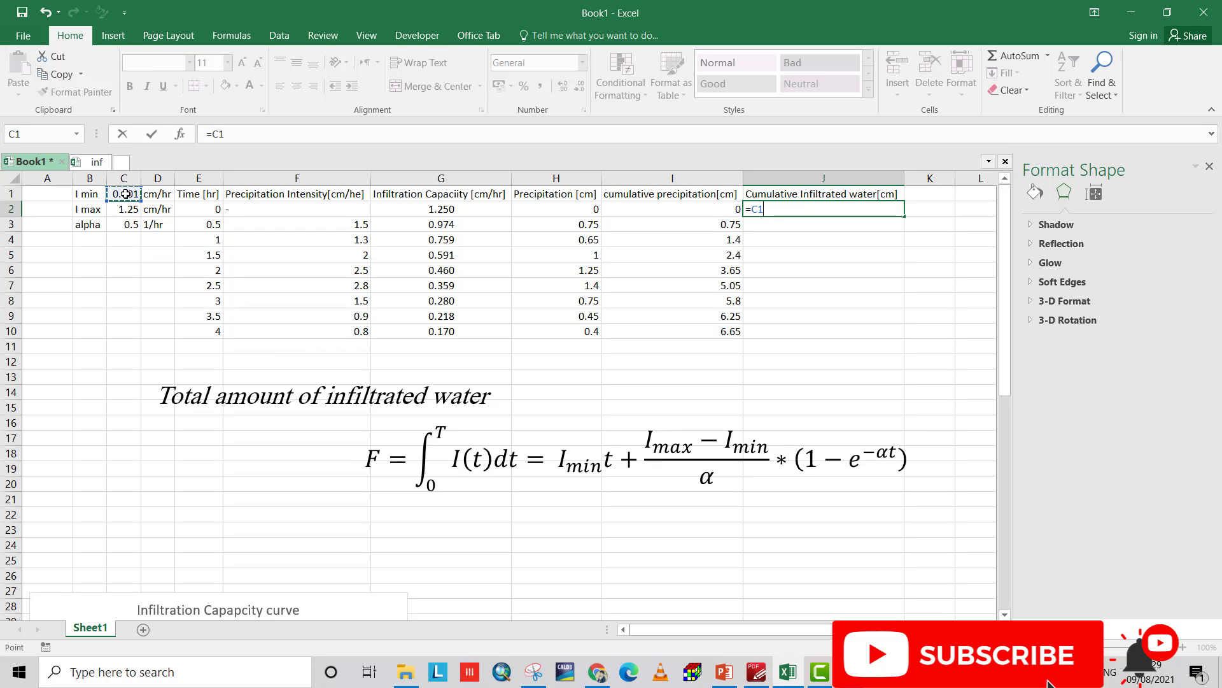
text(*)
click(203, 209)
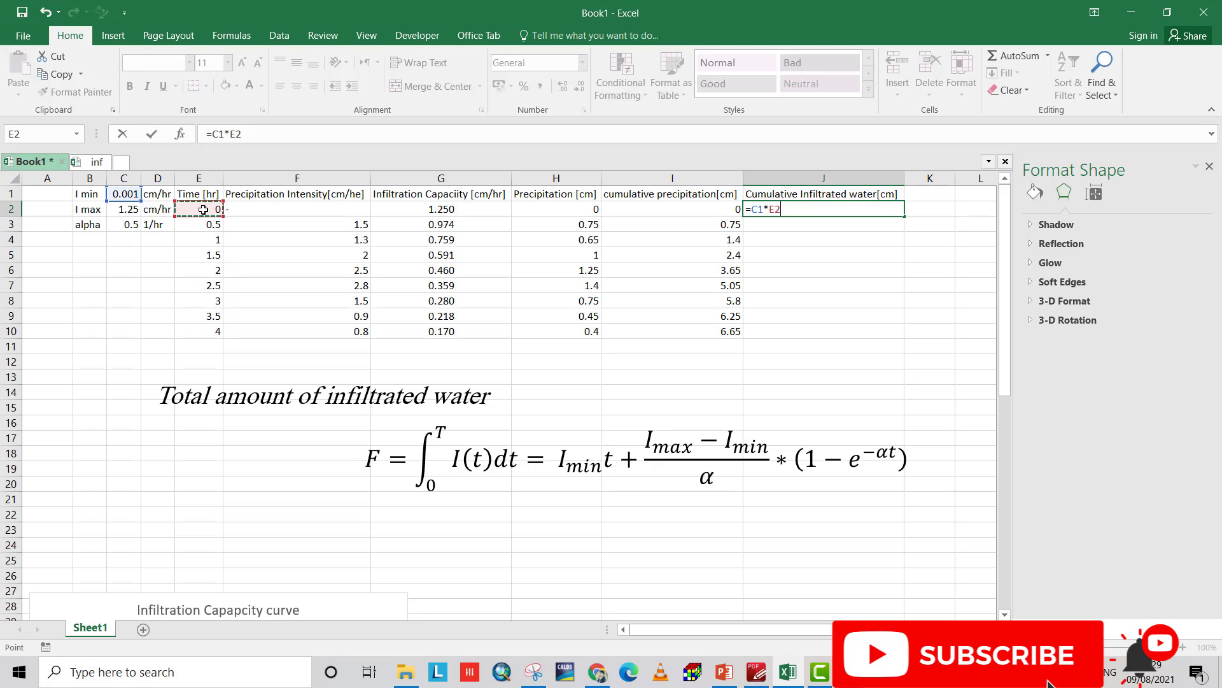
text(+()
click(121, 209)
text(-)
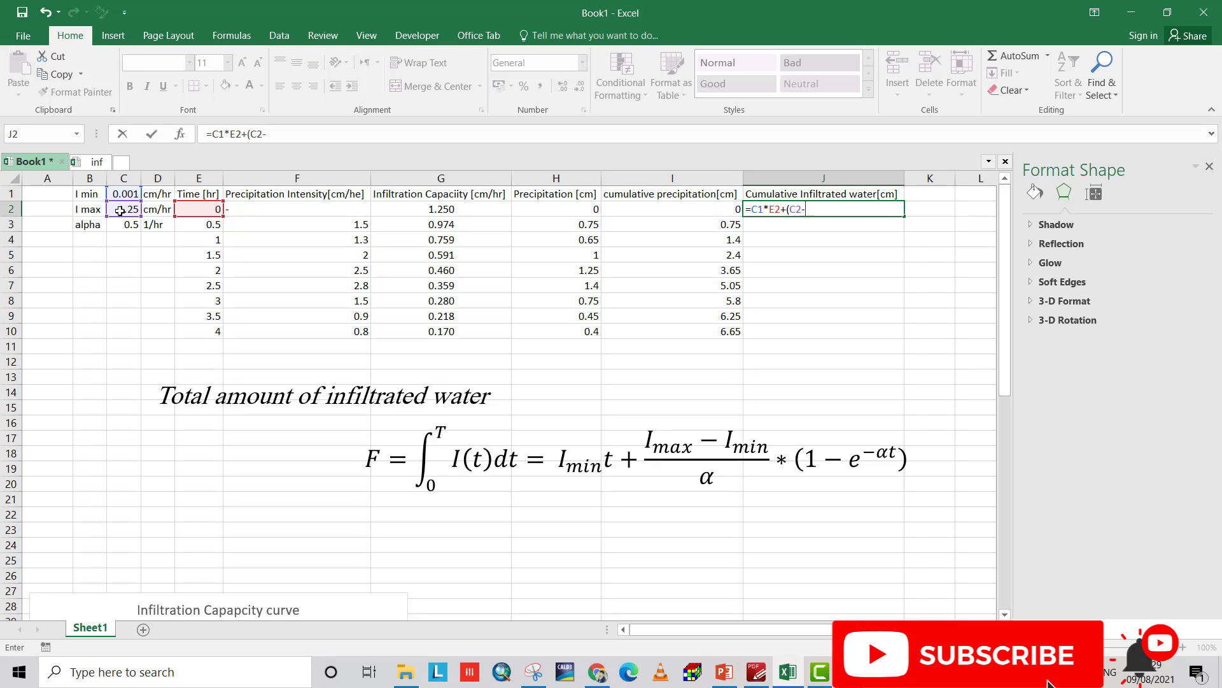
click(126, 192)
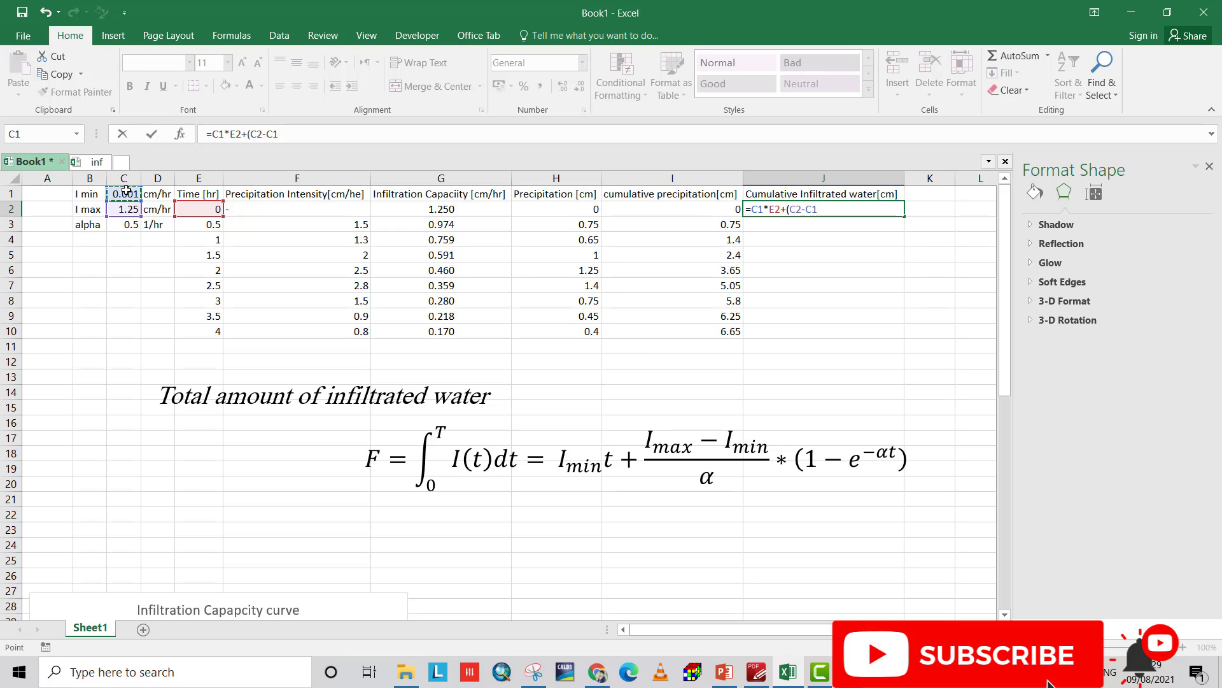
text(0)
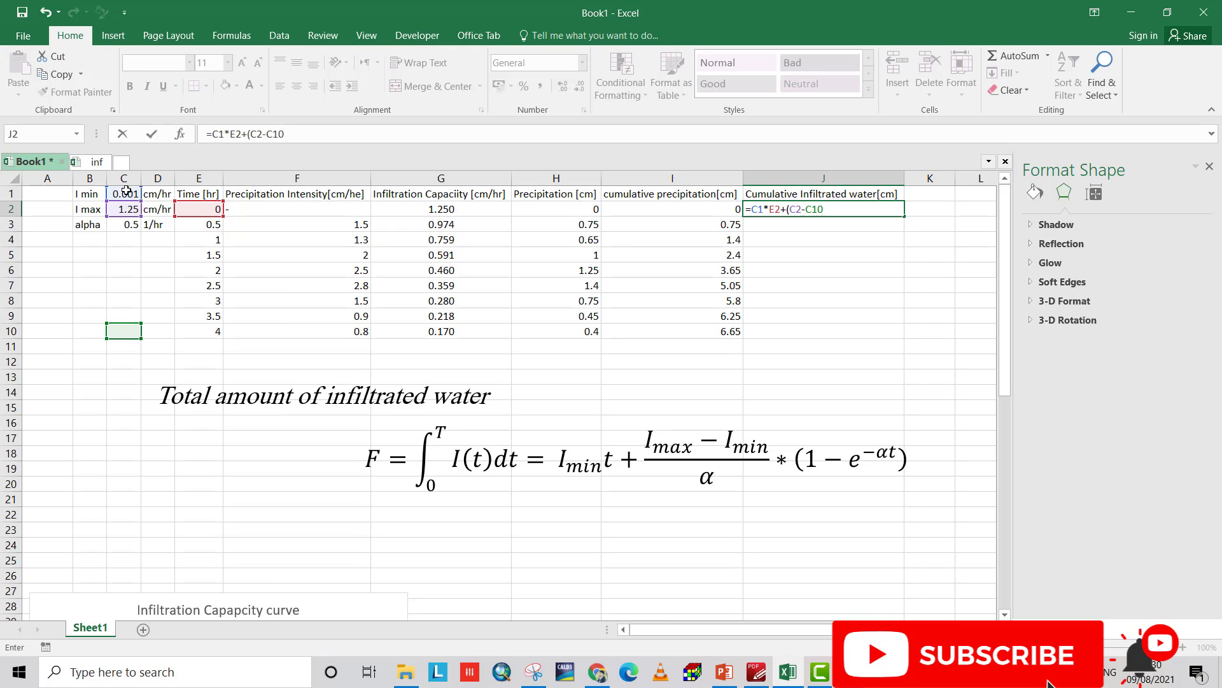
key(BackSpace)
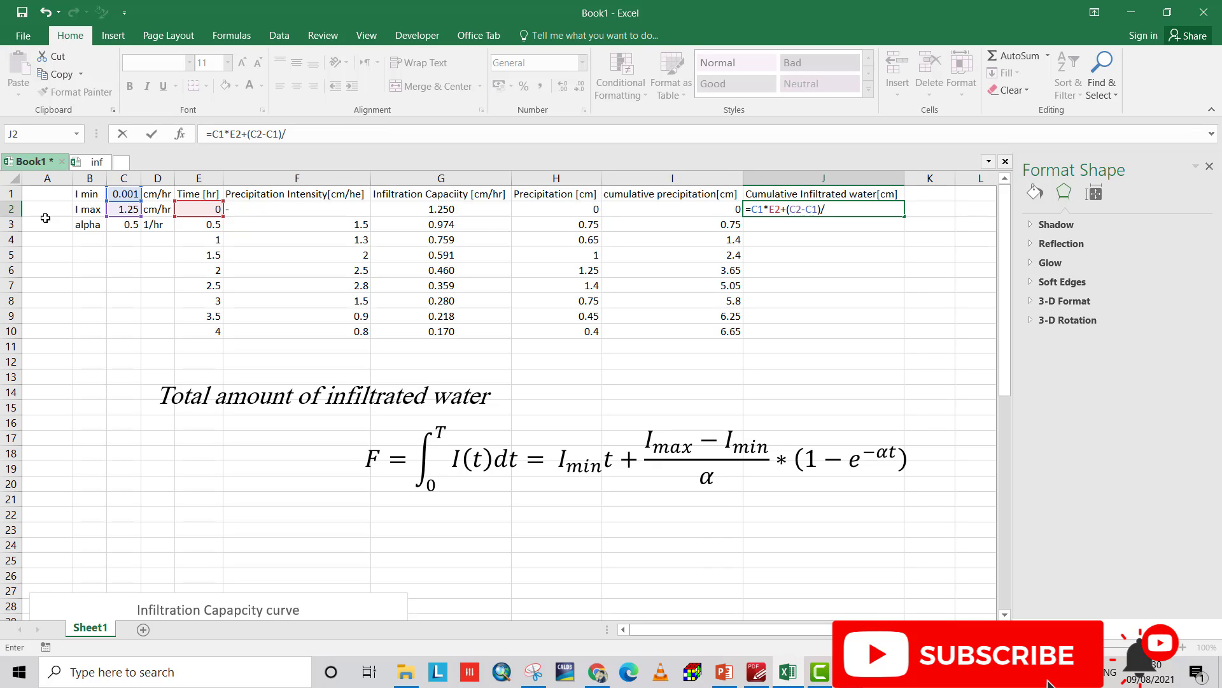
click(124, 227)
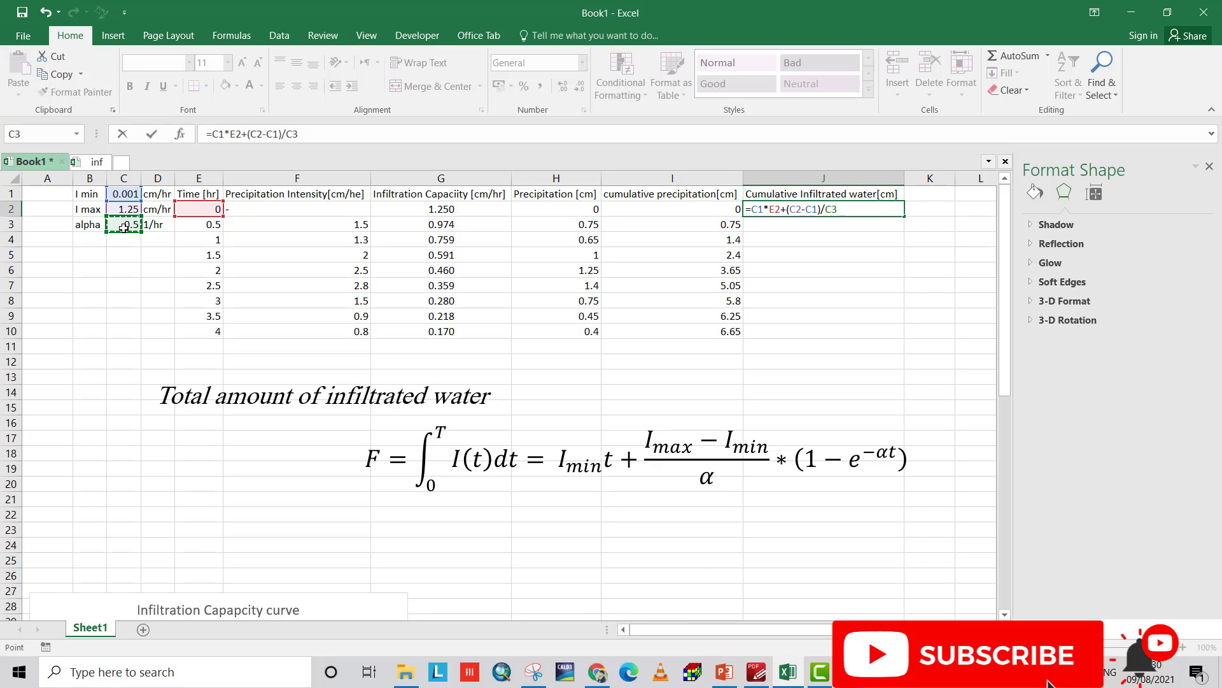
text())
Extend the J2 formula by multiplying the fraction by (1-EXP(-C3*E2))
text((1-)
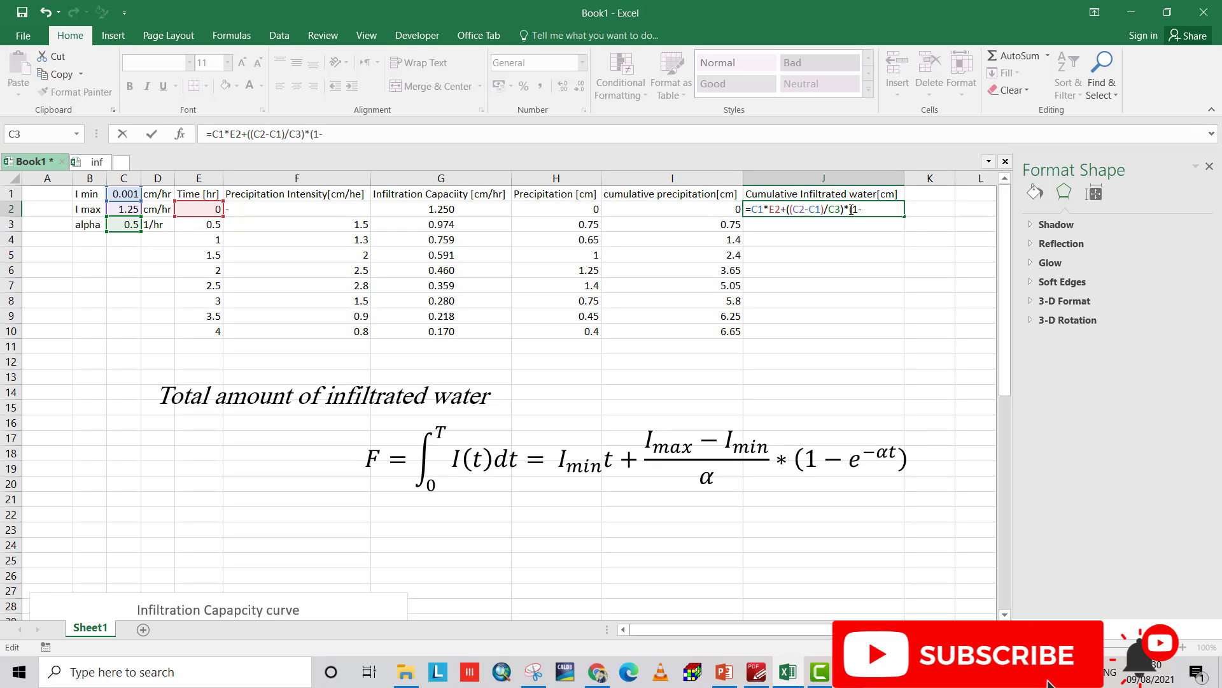
text(e)
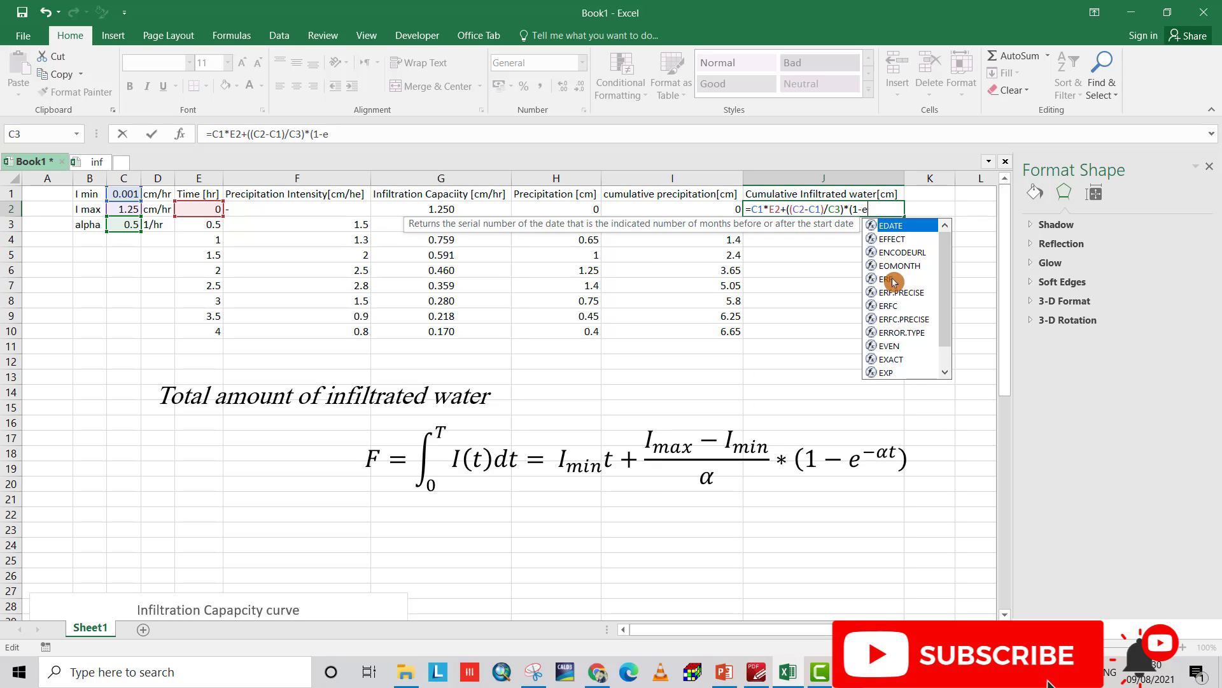
double_click(890, 371)
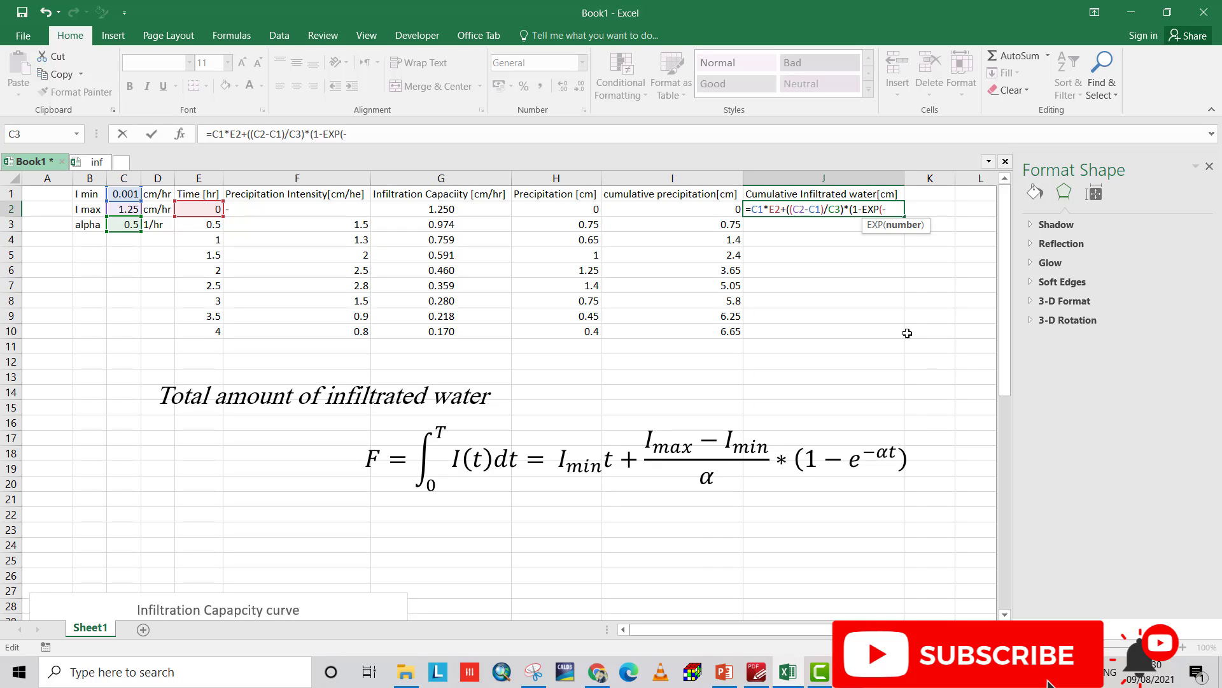
click(127, 226)
text(*)
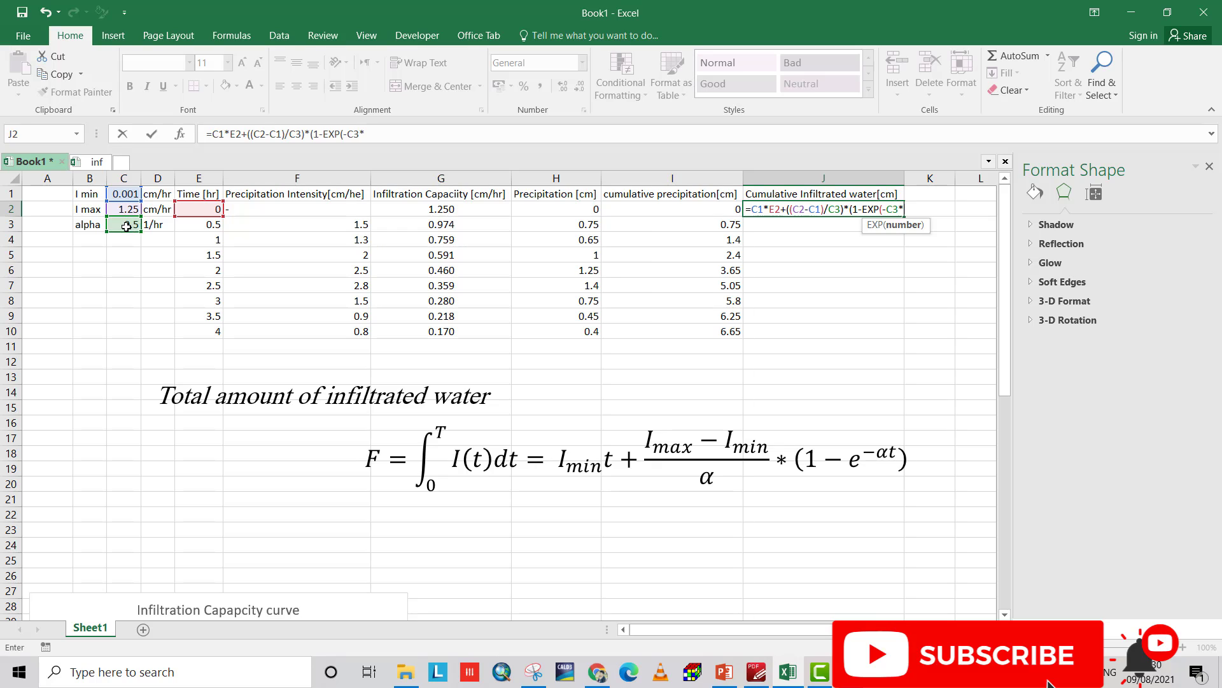
click(210, 209)
text())
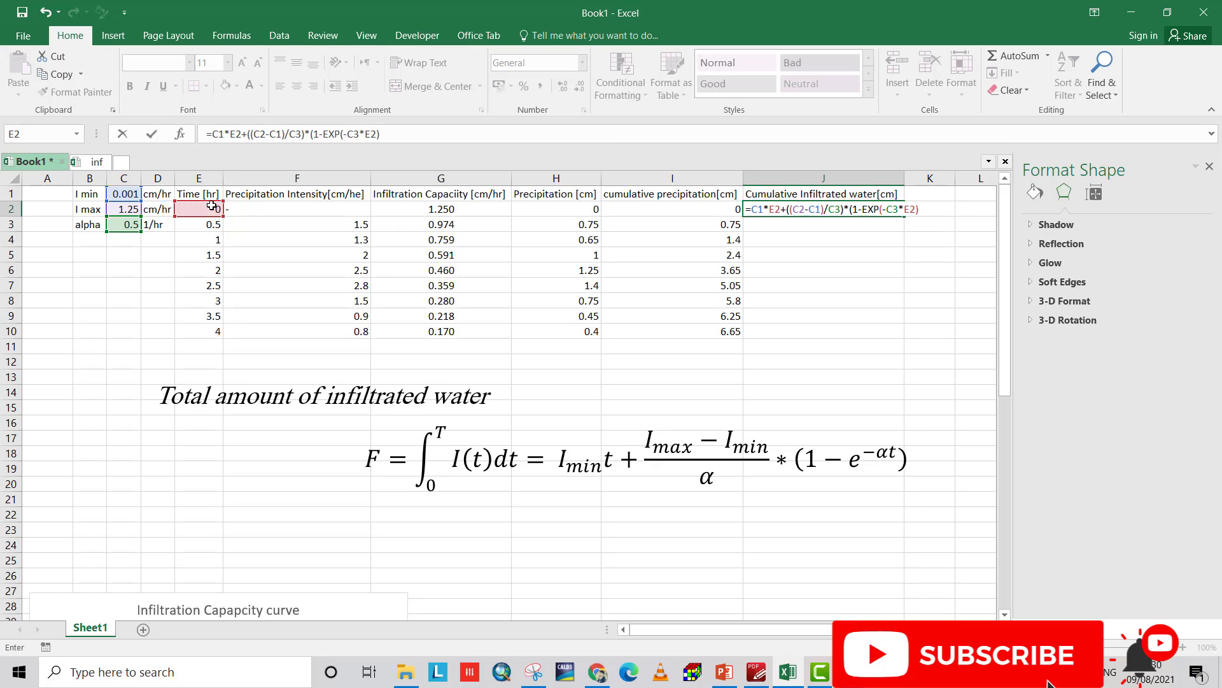
Lock the rows in J2 as =C$1*E2+((C$2-C$1)/C$3)*(1-EXP(-C$3*E2)) and fill the formula down to J10
click(894, 210)
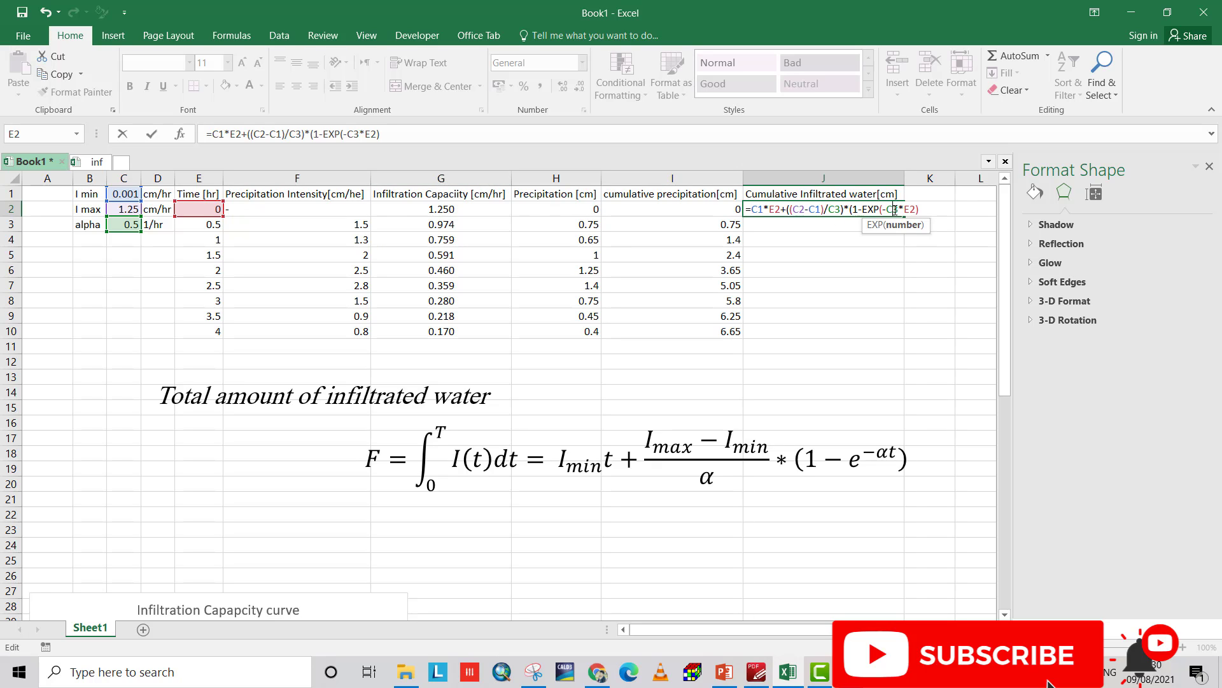
text($)
click(836, 210)
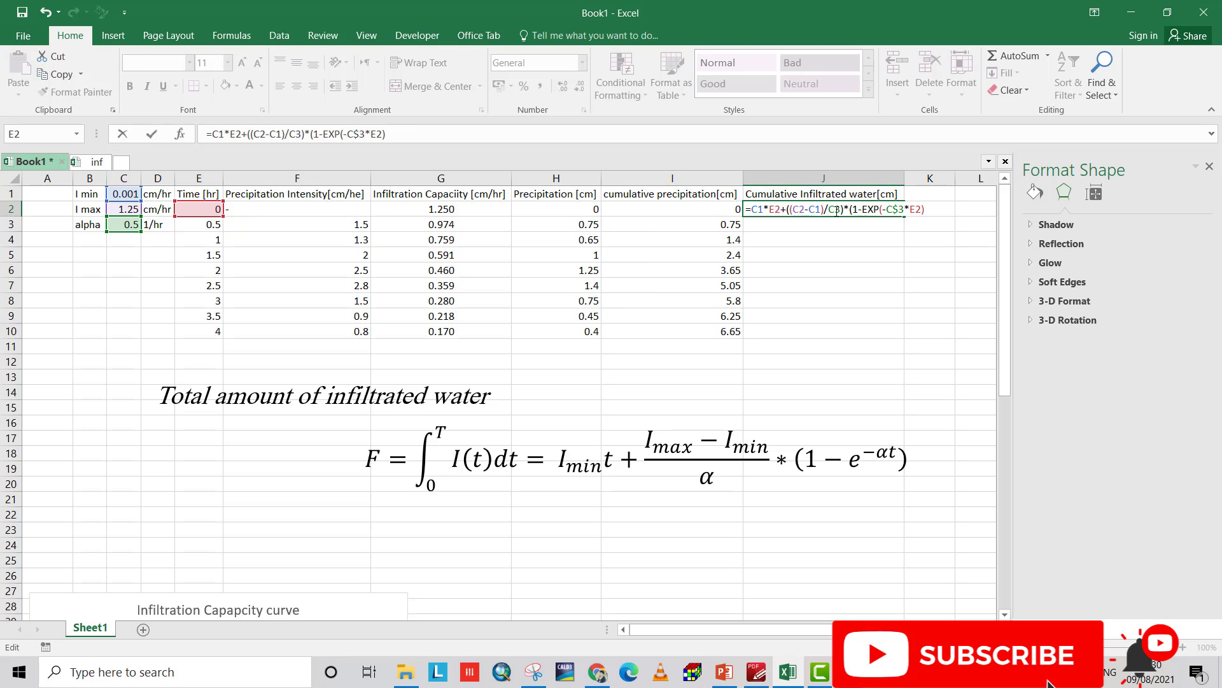
text($)
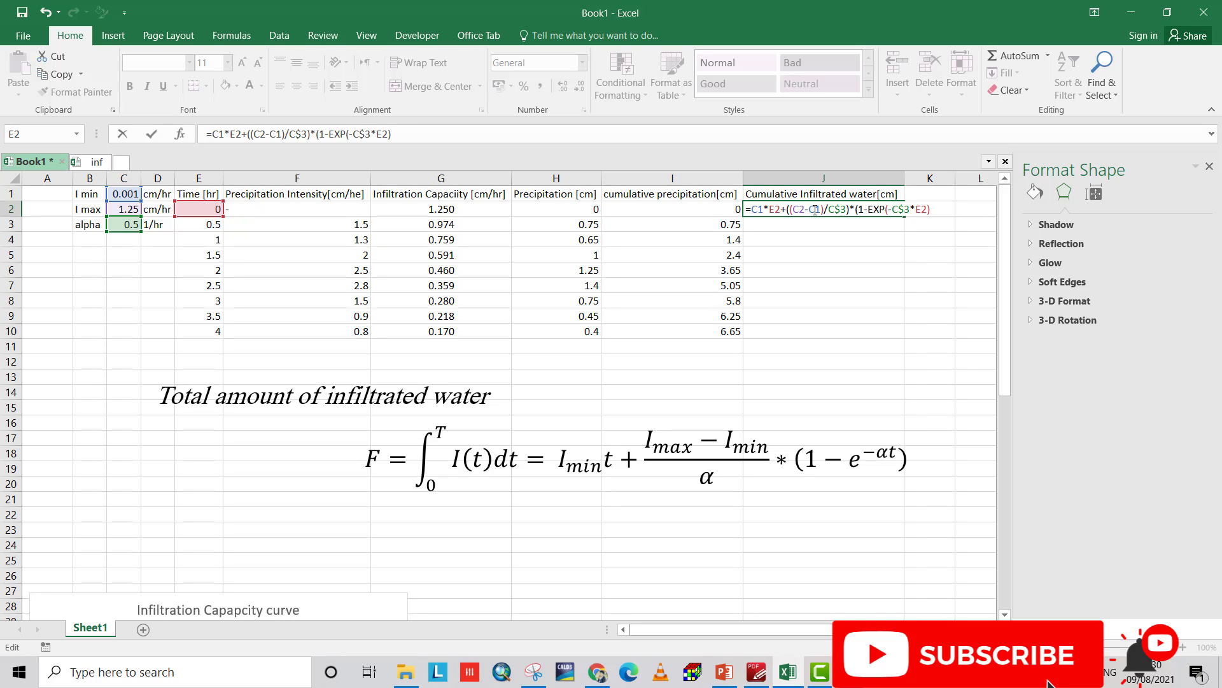
text($)
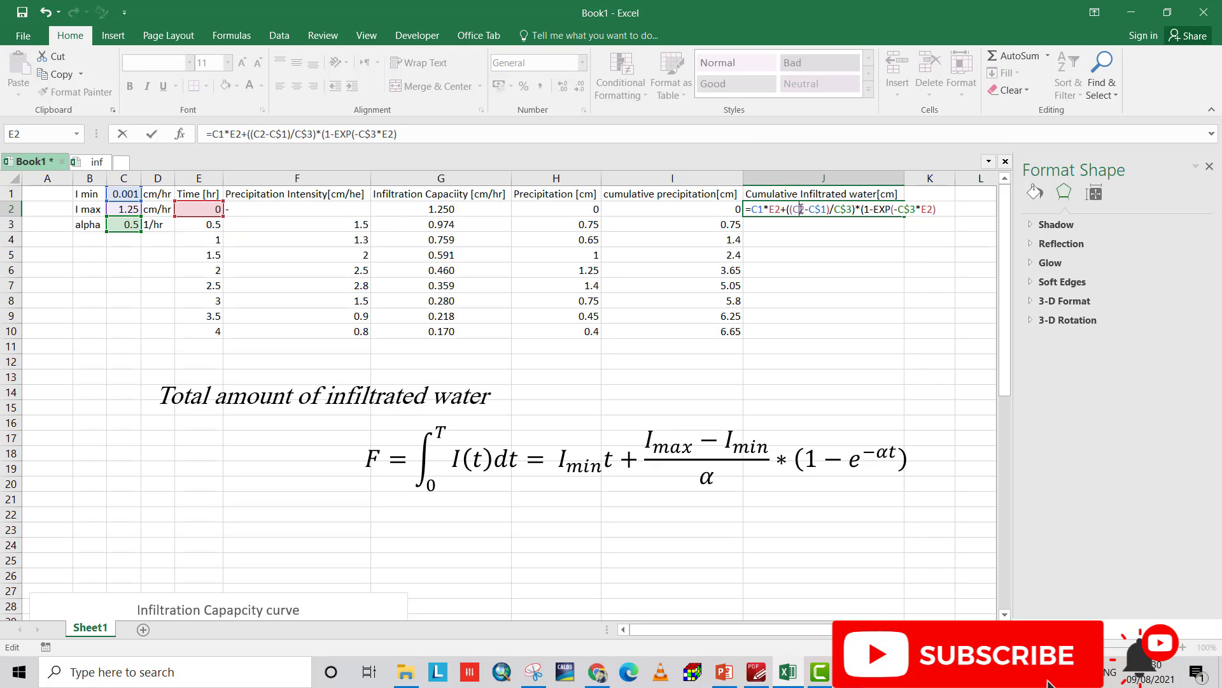
text($)
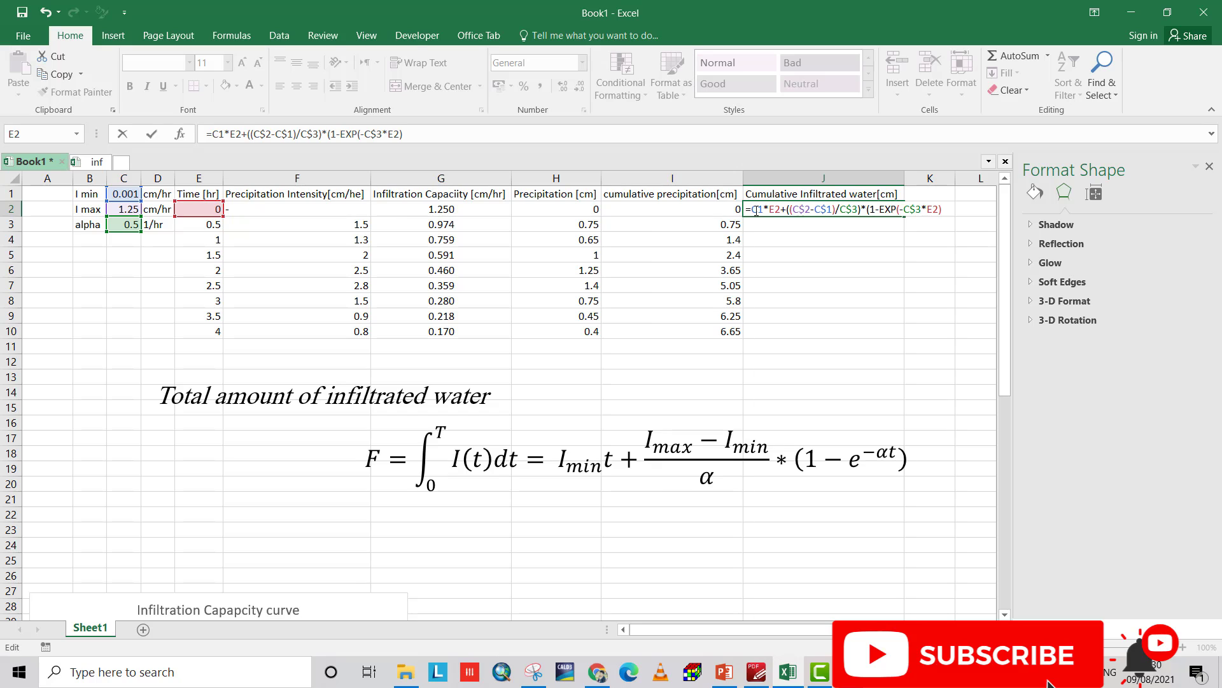
text($)
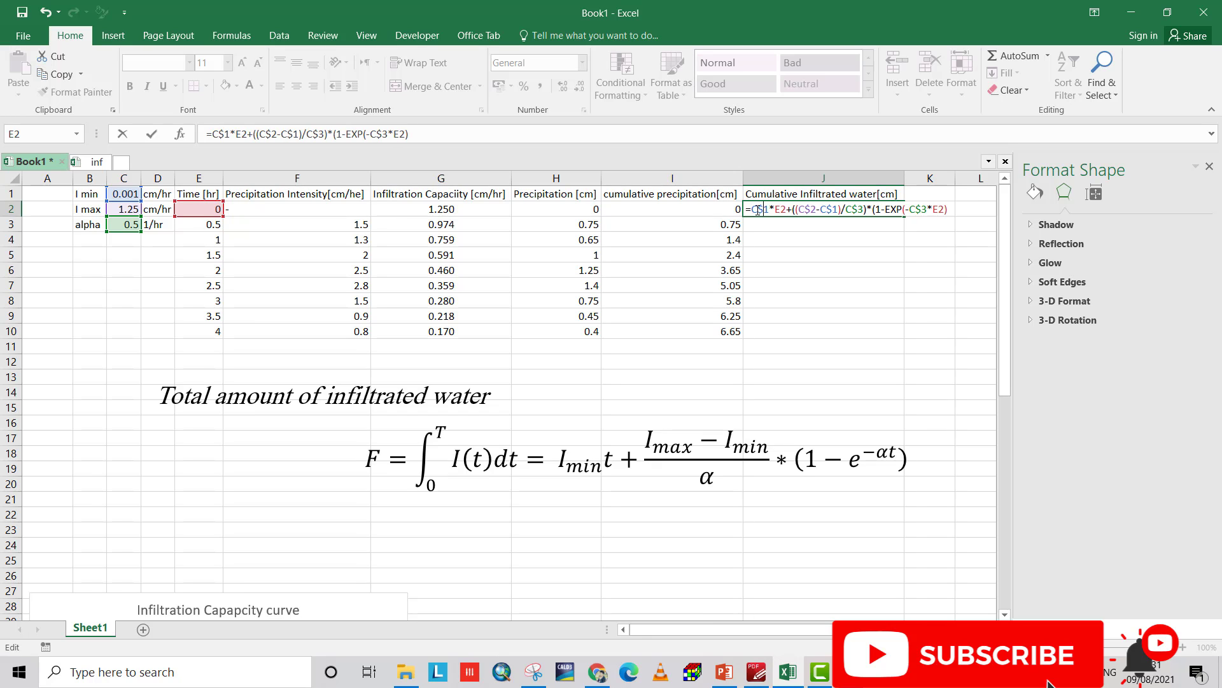
key(Return)
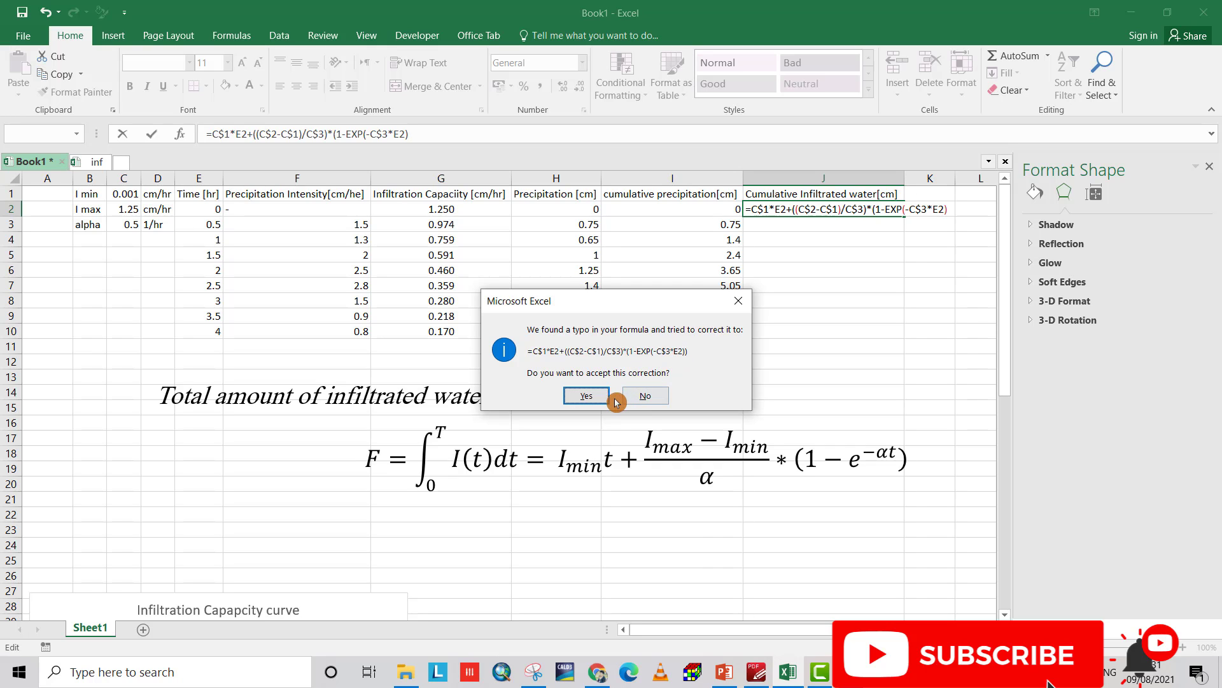
click(587, 400)
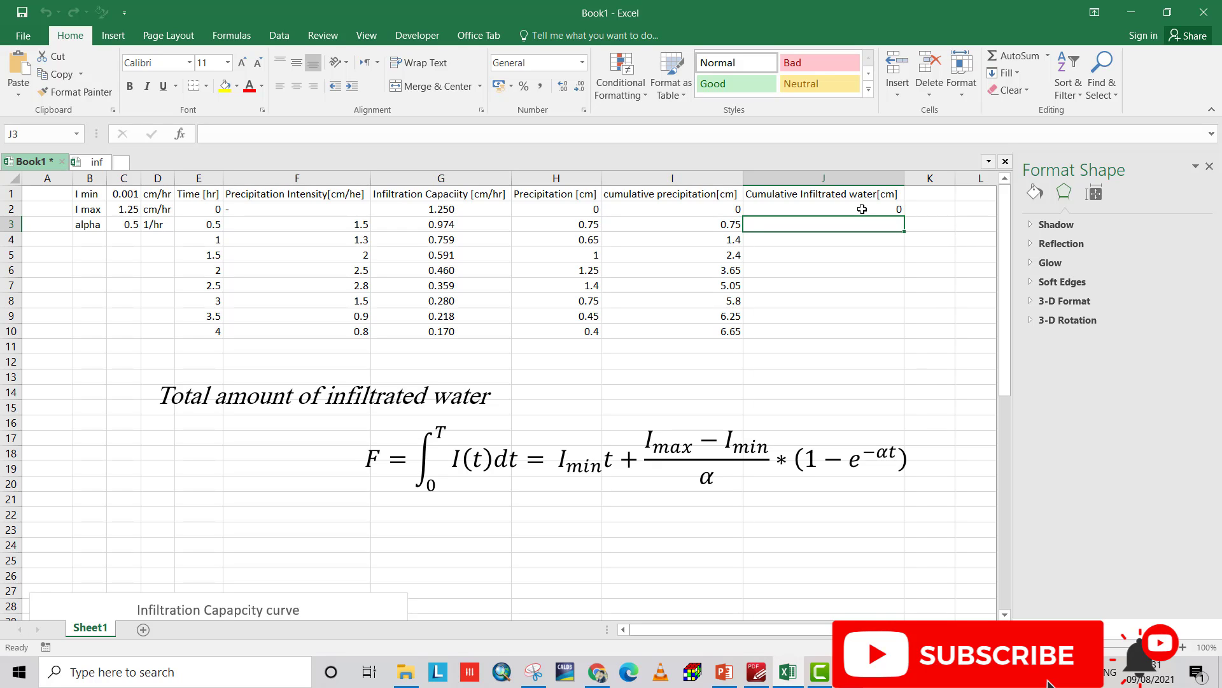
click(862, 209)
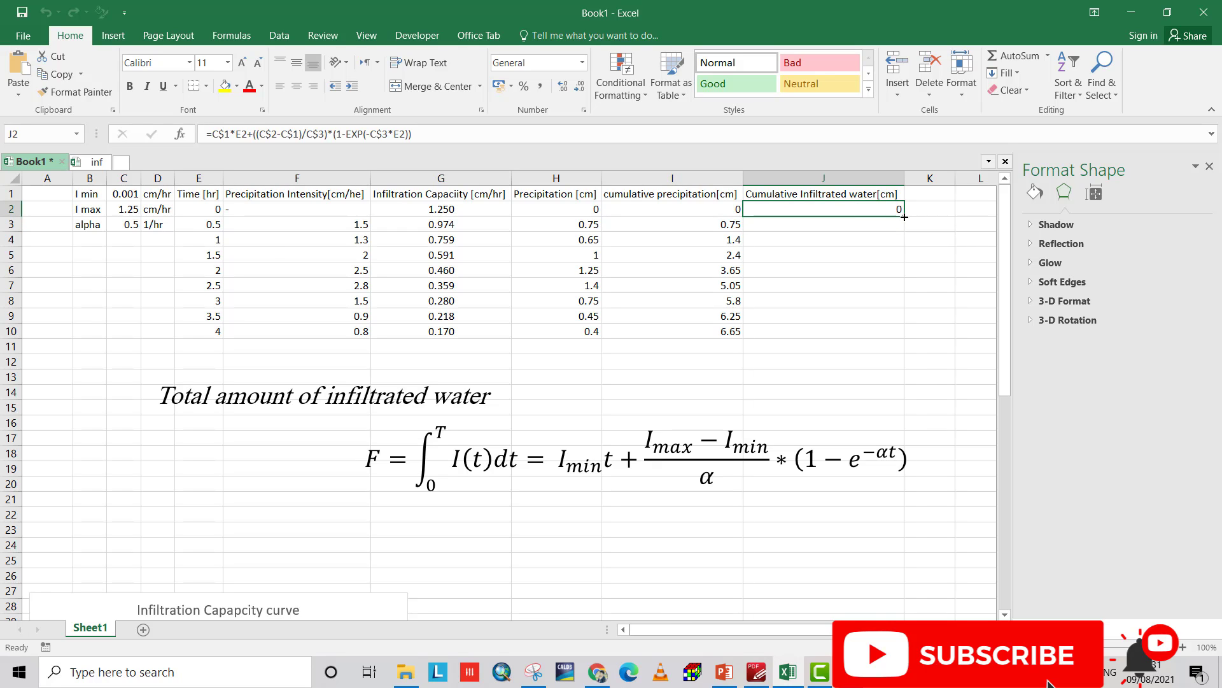
drag(904, 216, 889, 331)
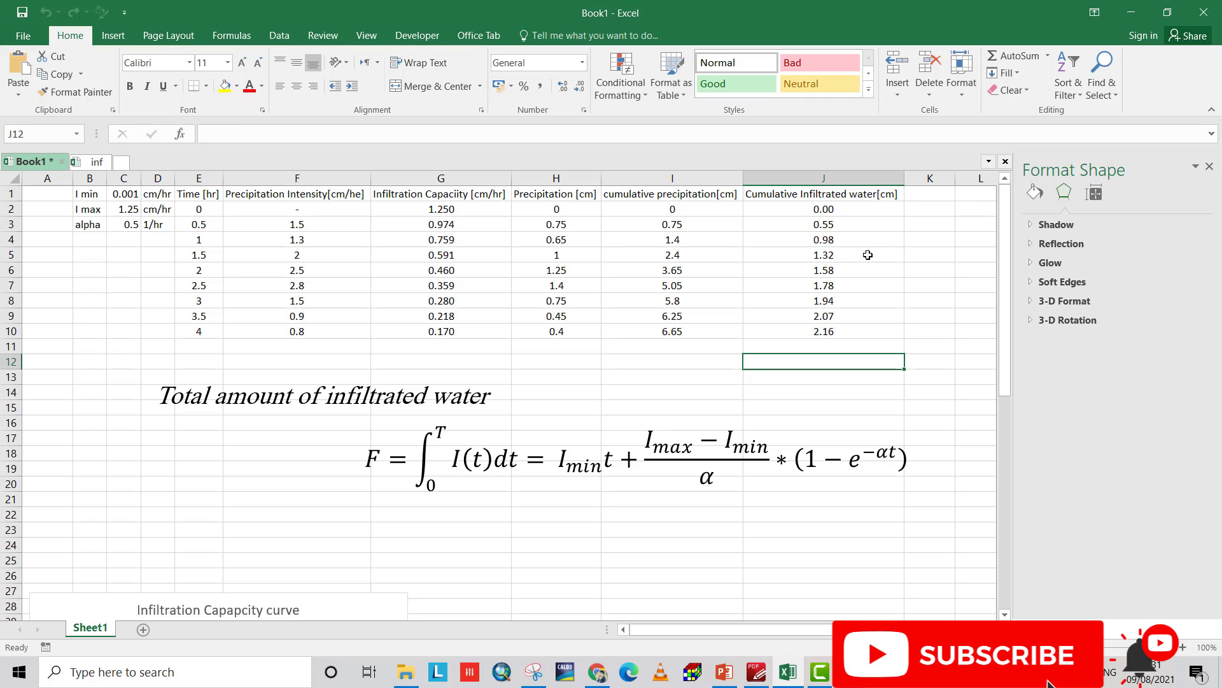
Enter the heading "Infiltrated water[cm]" in K1 and the value 0 in K2
drag(761, 629, 831, 630)
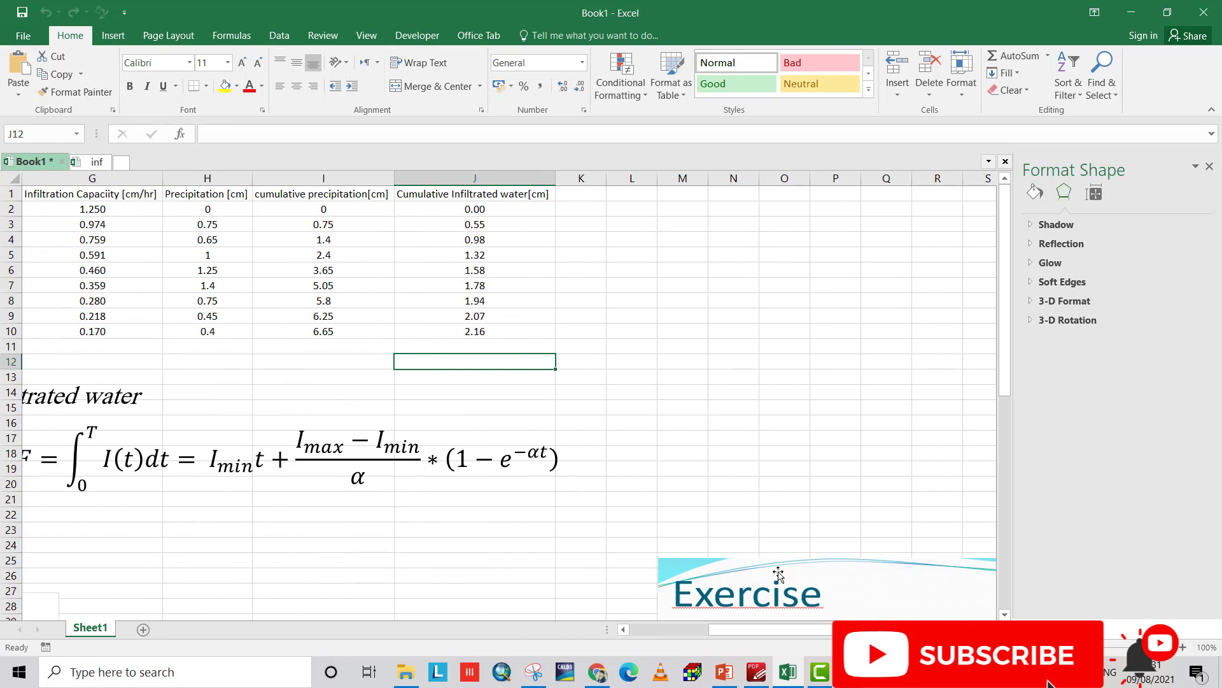
click(590, 193)
text(Infiltrated water[cm])
key(Return)
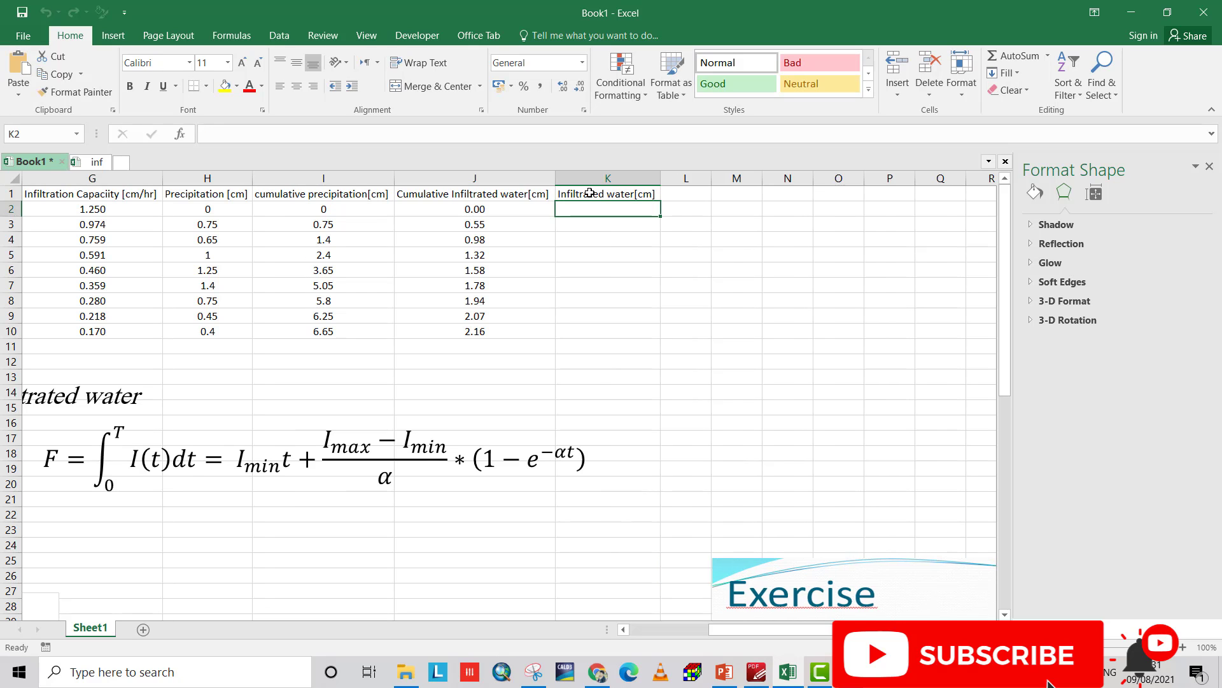
text(0)
key(Return)
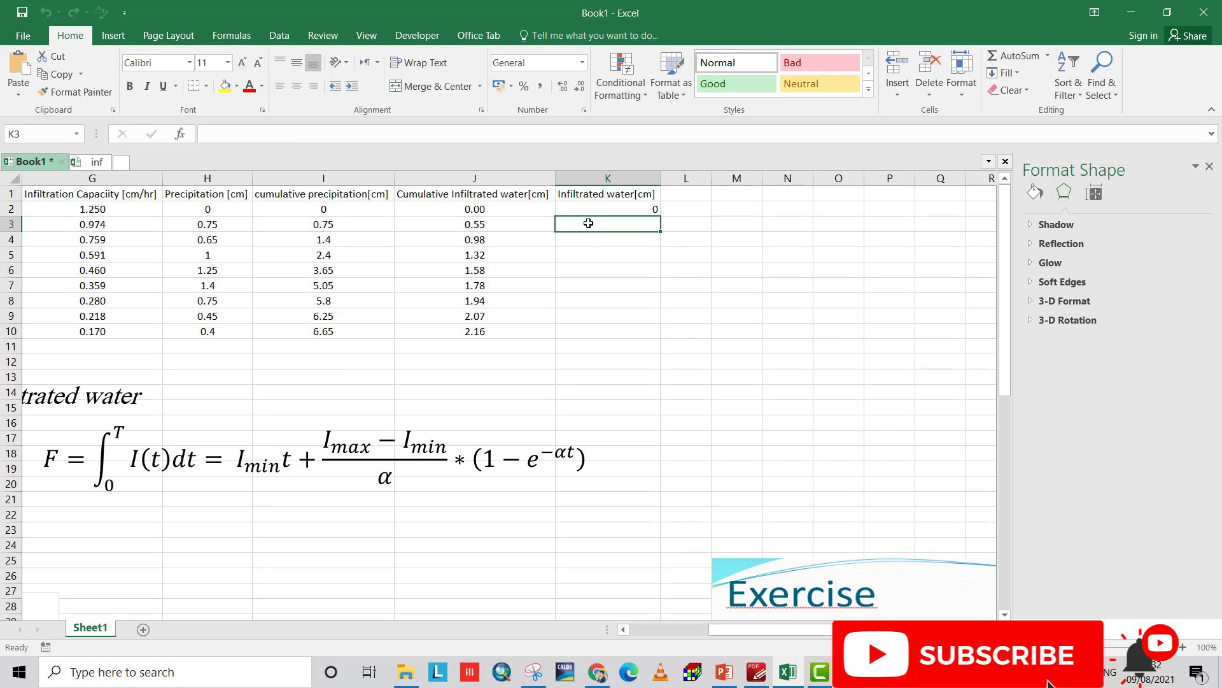
Calculate infiltrated water per interval in K3 with =J3-J2 and fill the formula down to K10
click(479, 219)
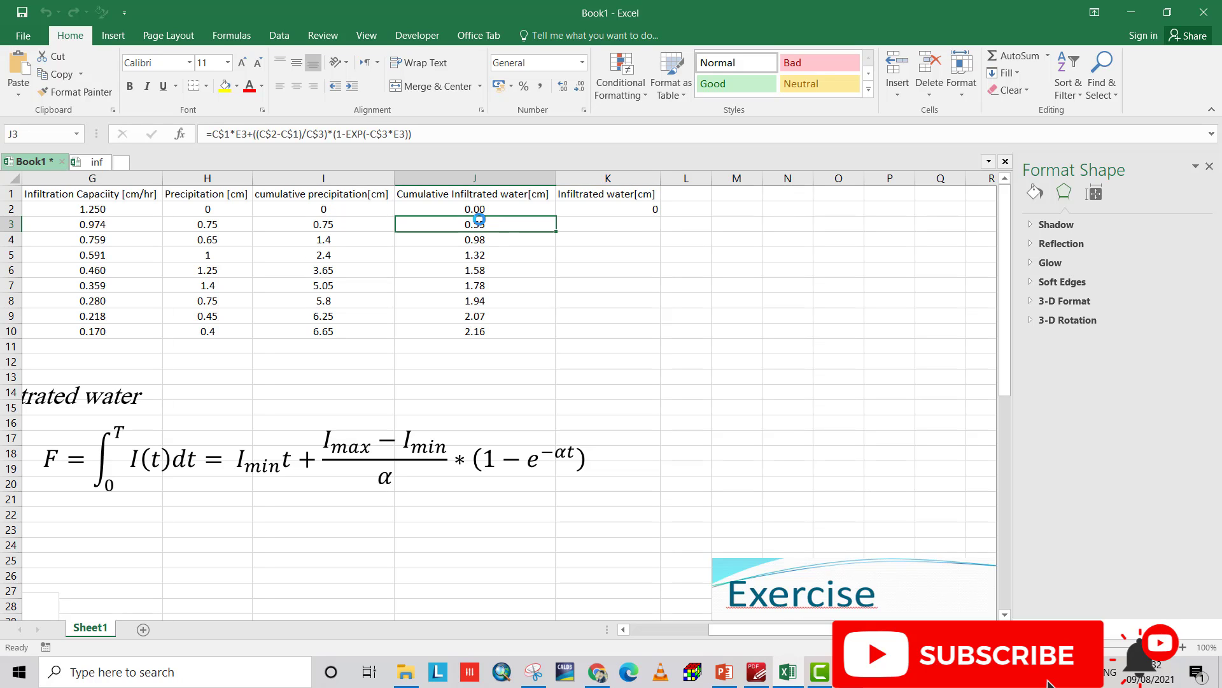
click(596, 228)
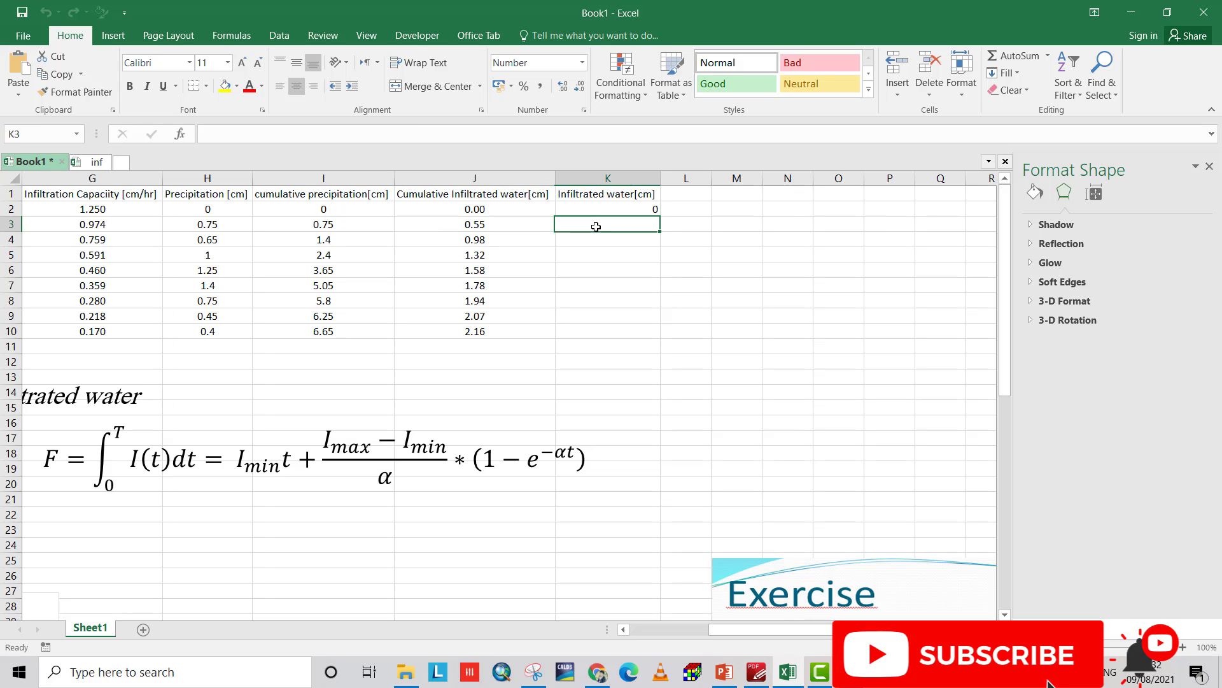
text(=)
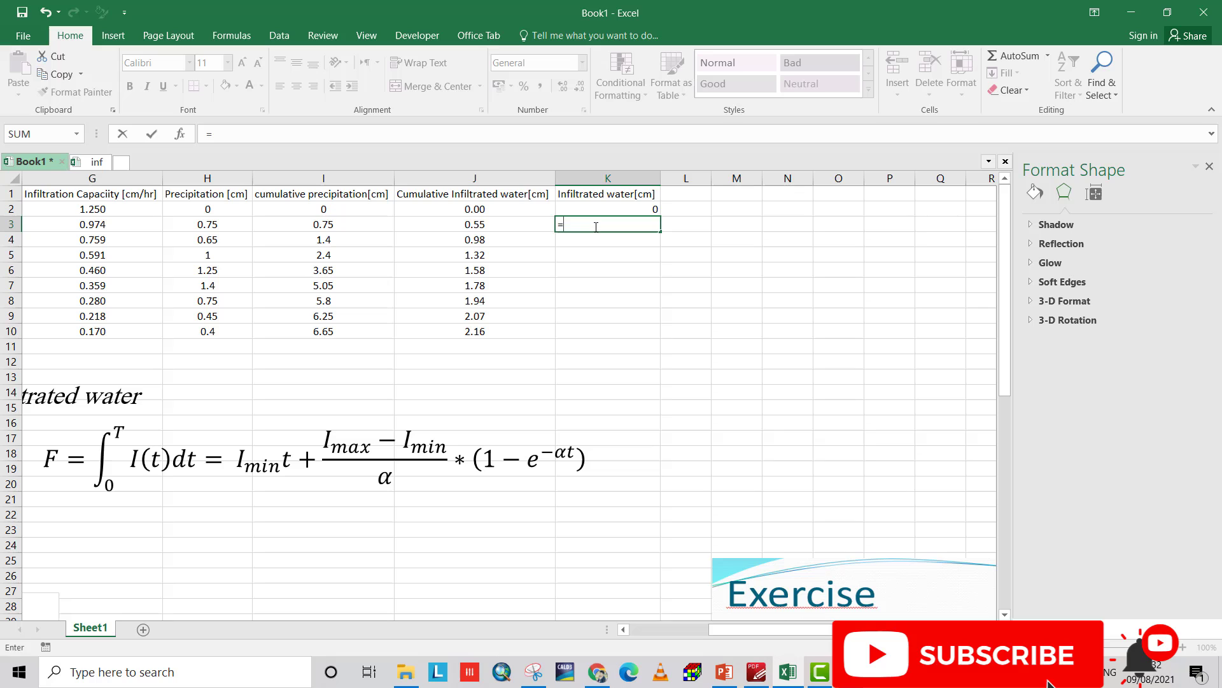
click(479, 223)
text(-)
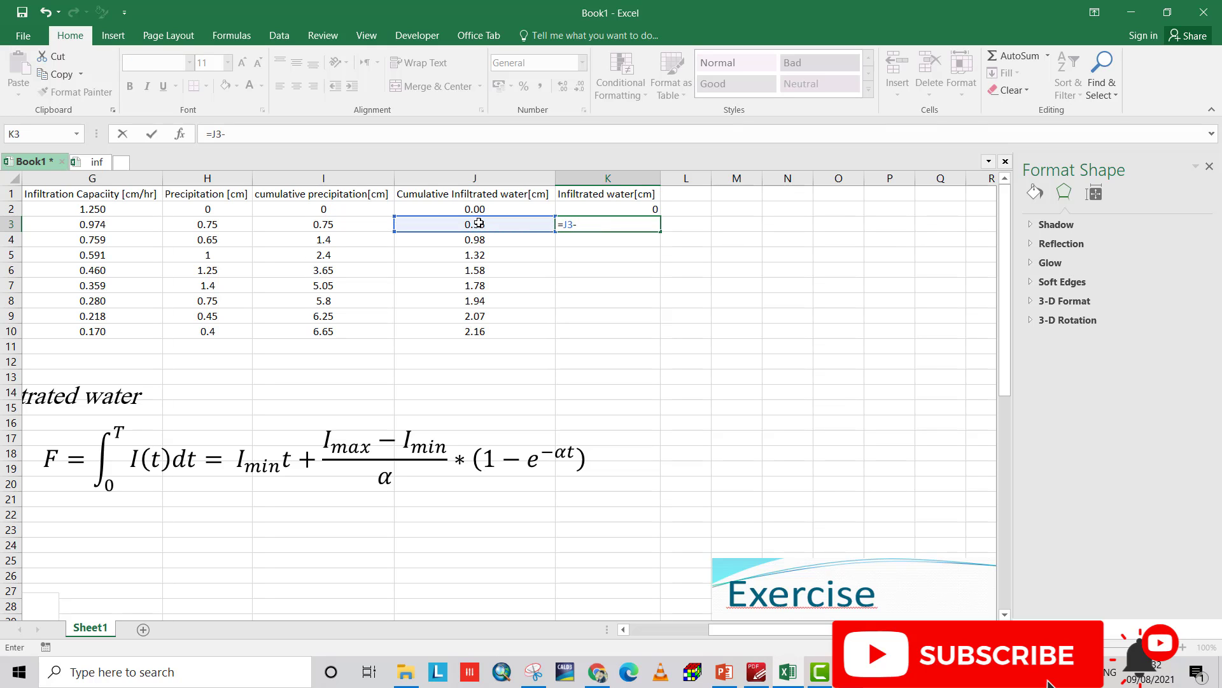
click(477, 211)
key(Return)
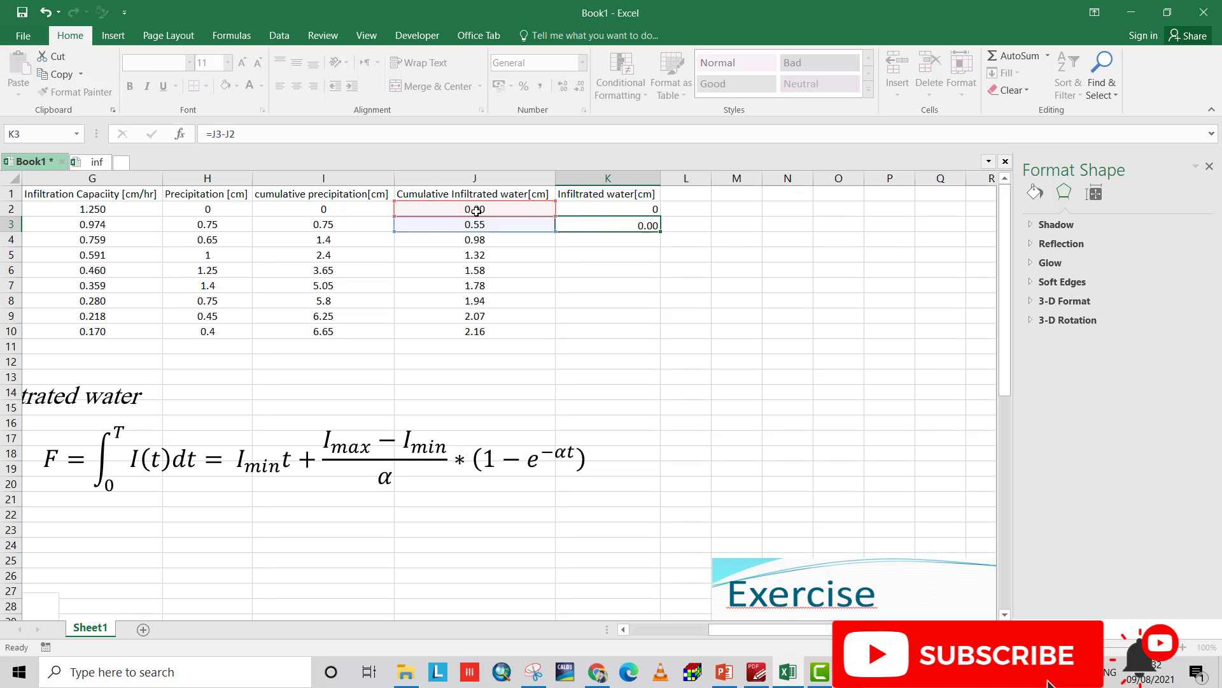
click(648, 221)
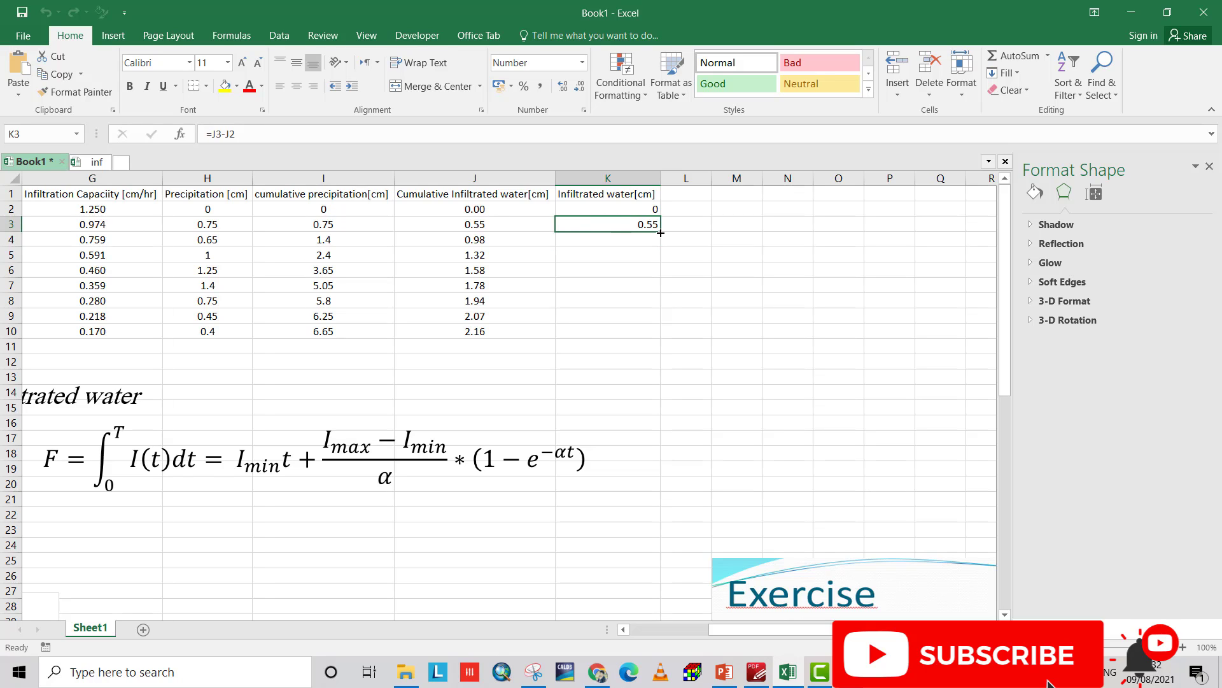
drag(661, 231, 659, 334)
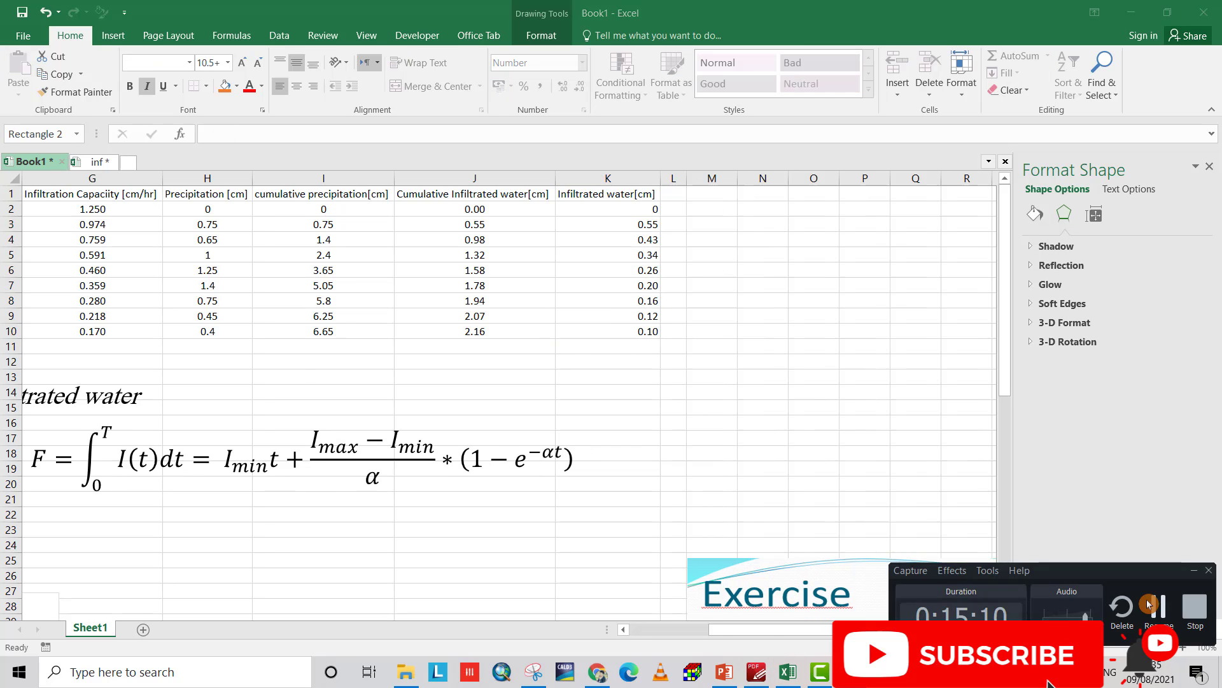
Enter the heading "Cumulative Runoff[cm]" in L1
click(671, 195)
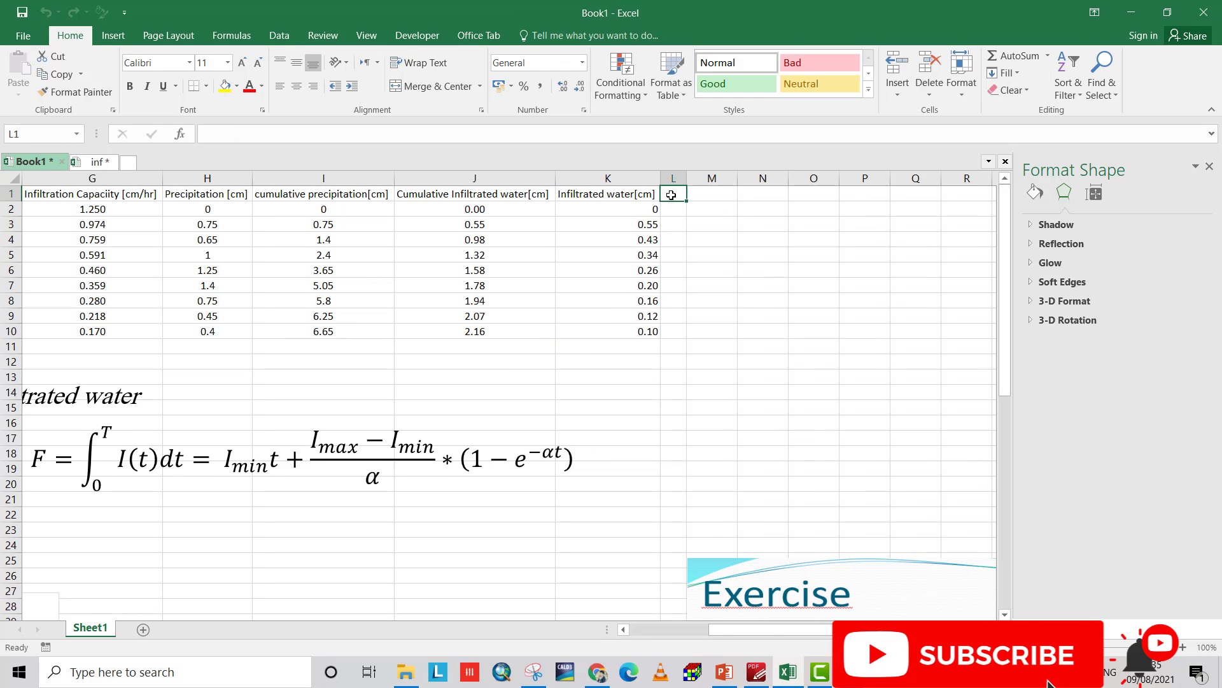
text(Cumulative Runoff[cm])
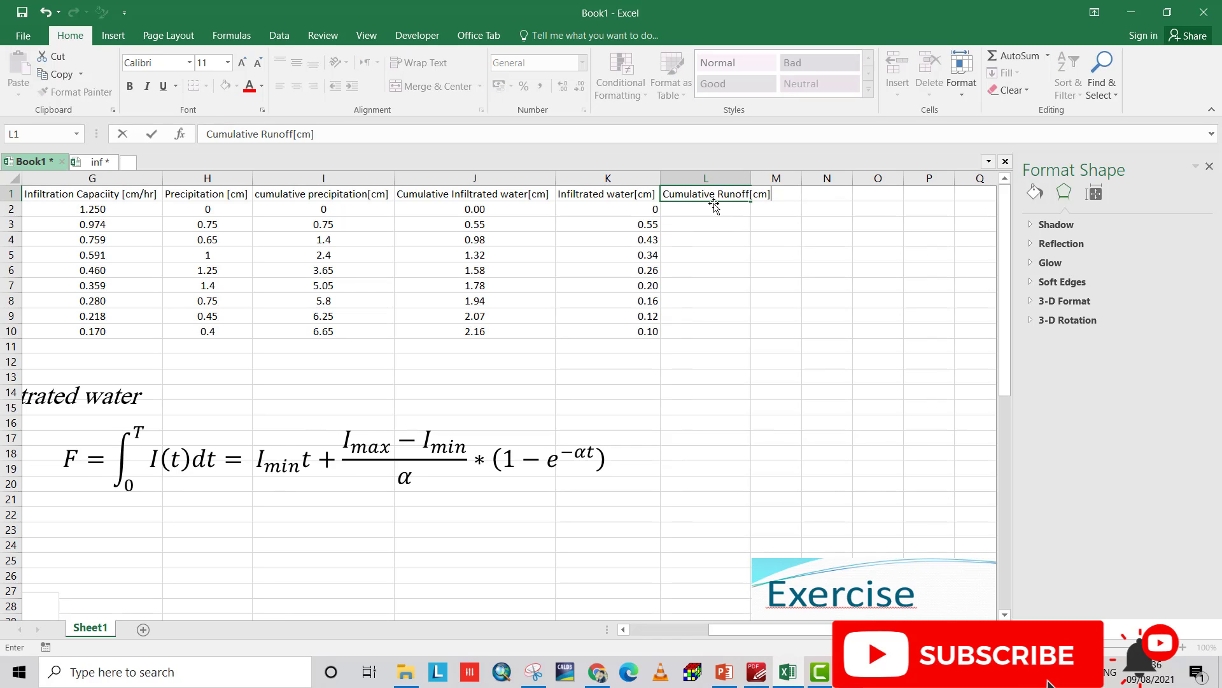
key(ctrl+Return)
Calculate cumulative runoff in L2 with =I2-J2 and fill the formula down to L10
click(714, 211)
text(=)
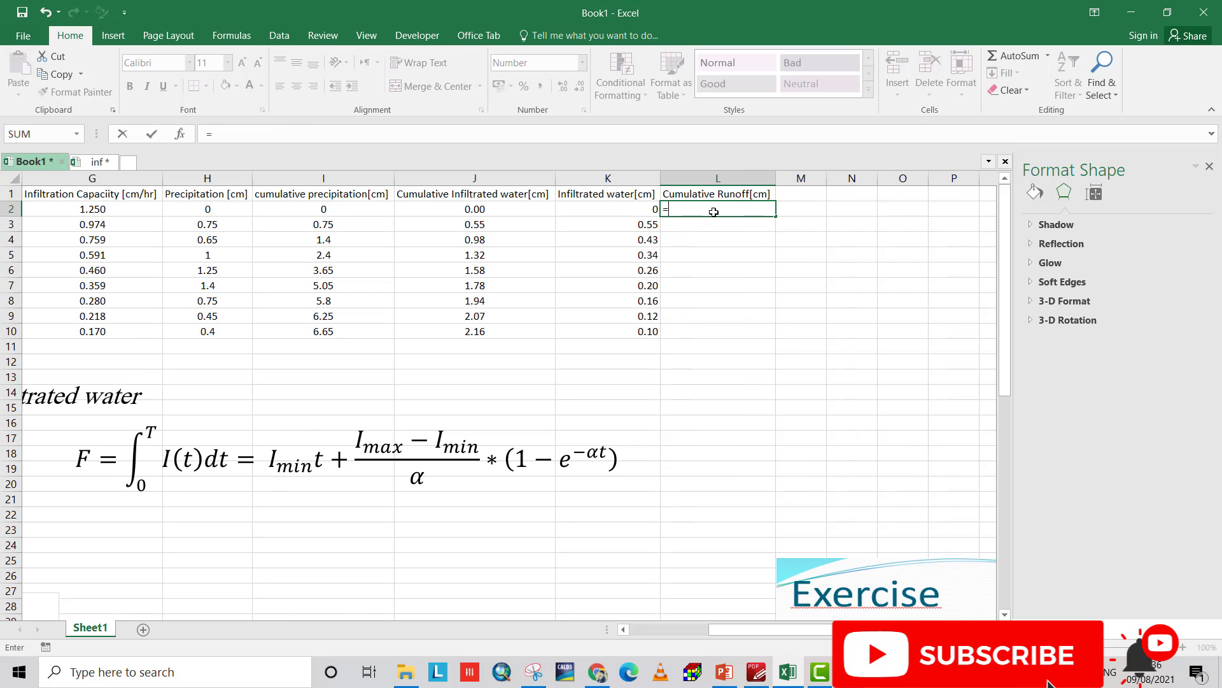
click(329, 210)
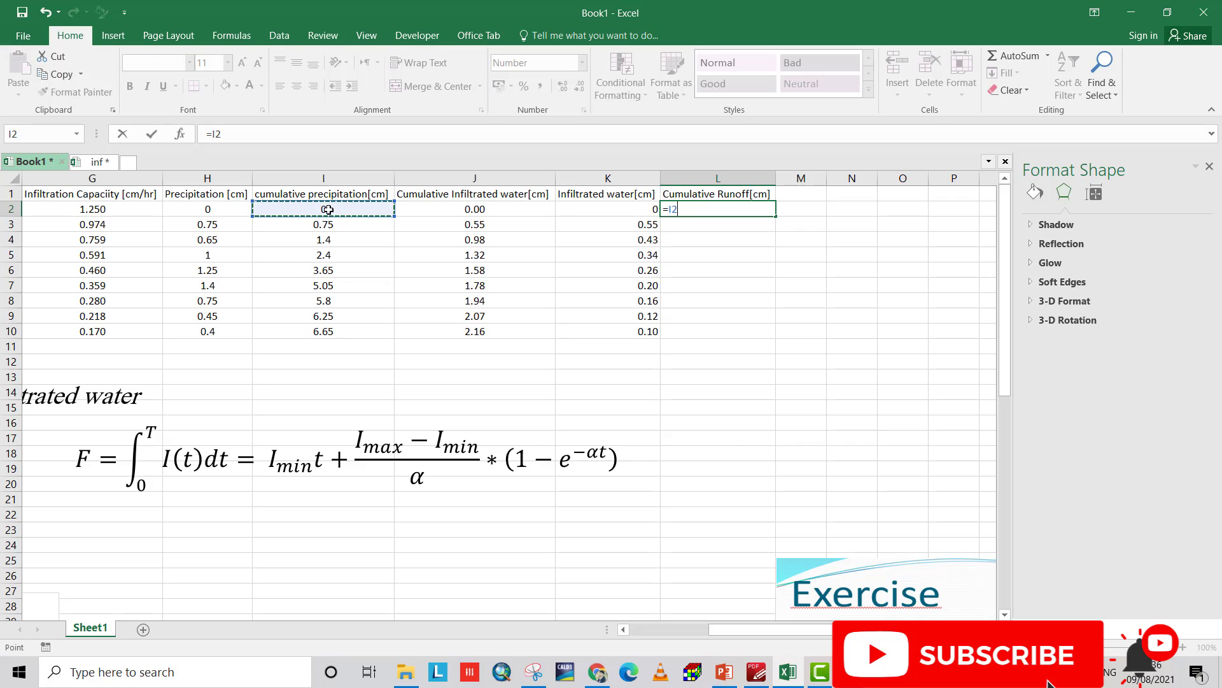
text(-)
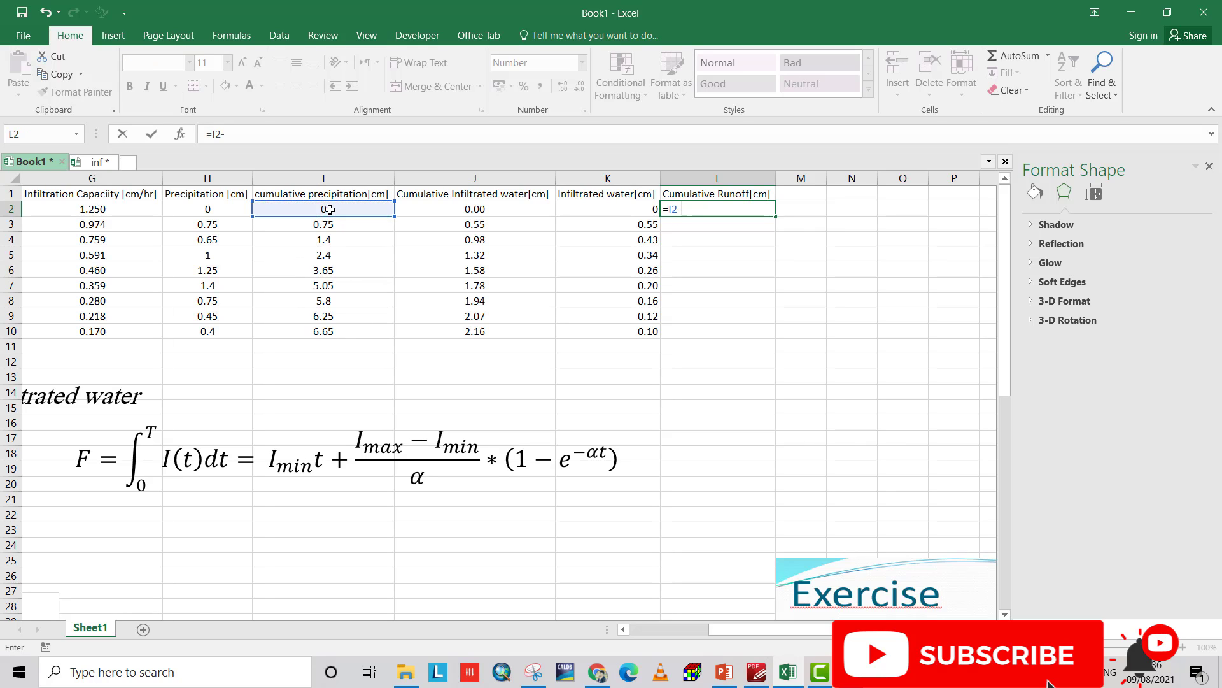
click(500, 209)
key(Return)
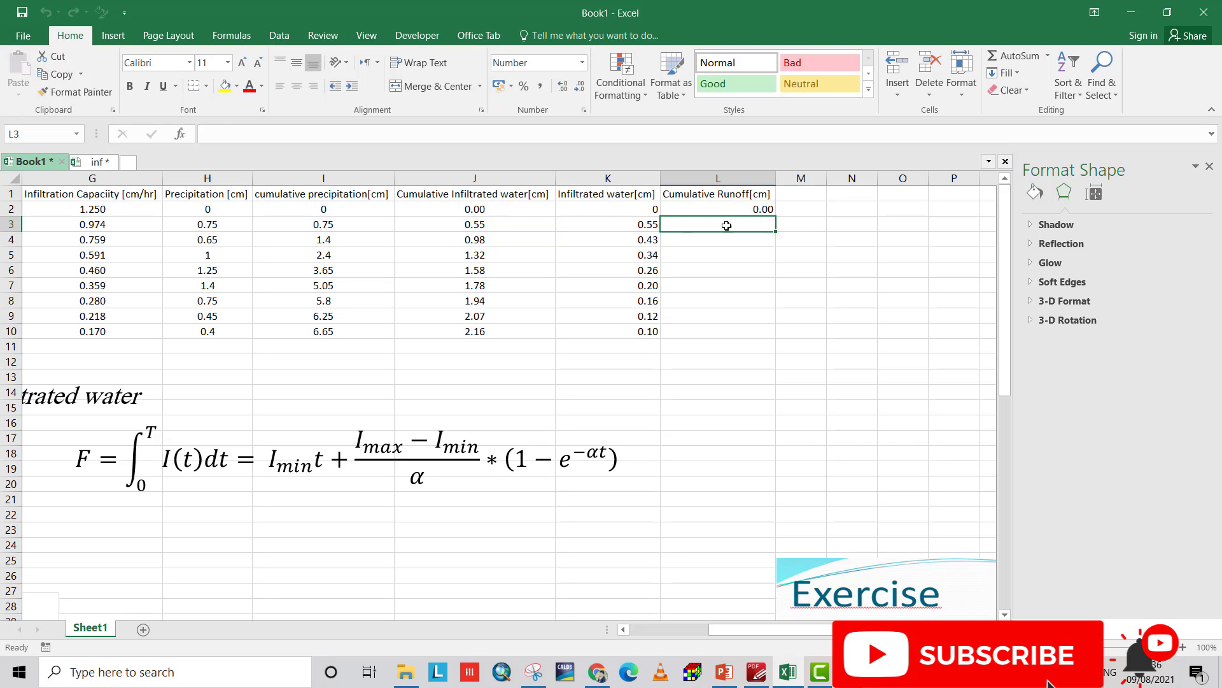
click(719, 211)
drag(777, 218, 752, 335)
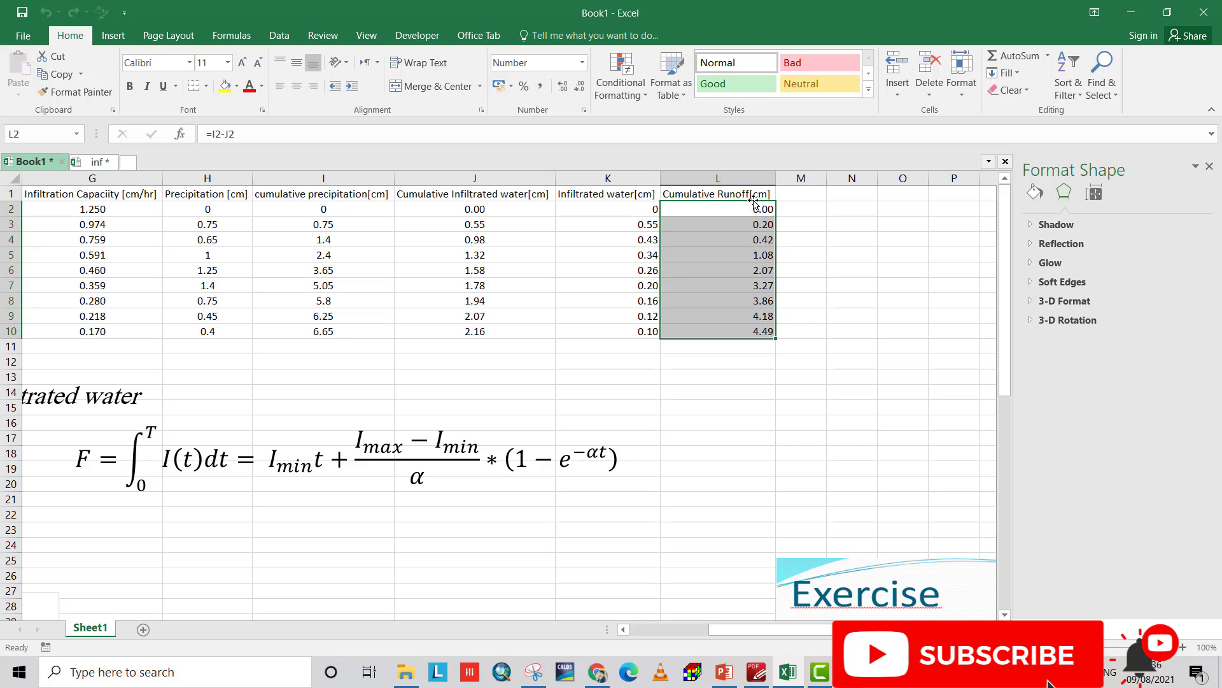
Enter the heading "Runoff[cm]" in M1 and the value 0 in M2
click(807, 196)
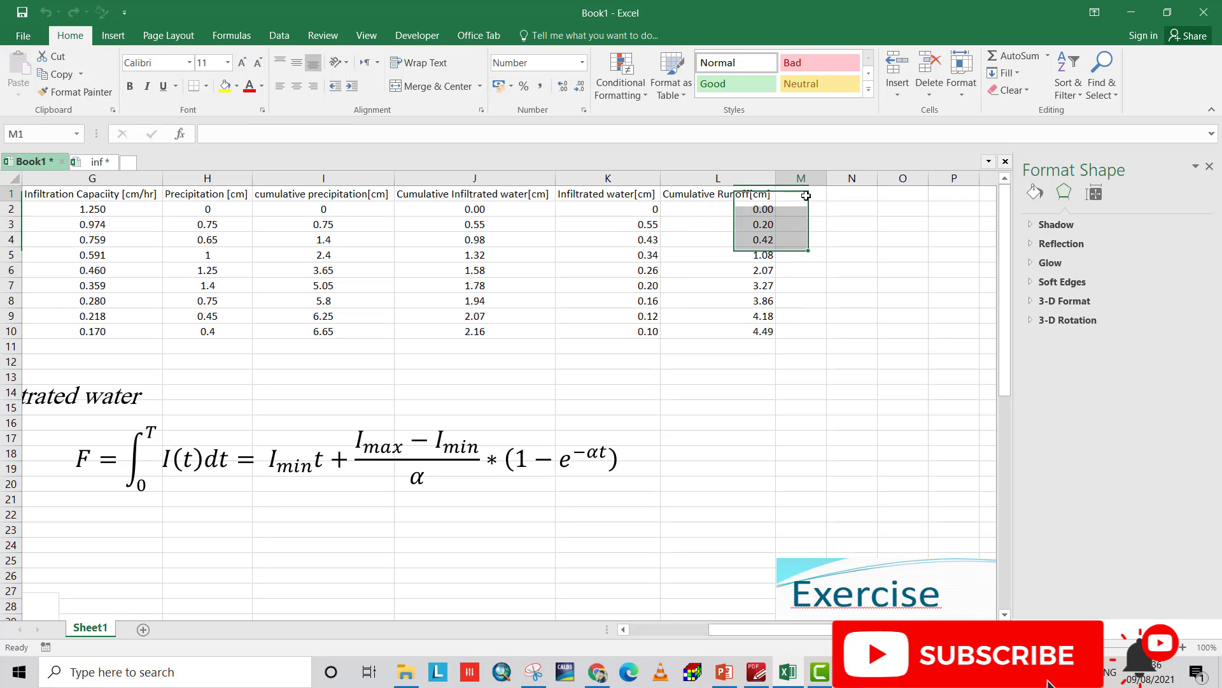
text(Ru)
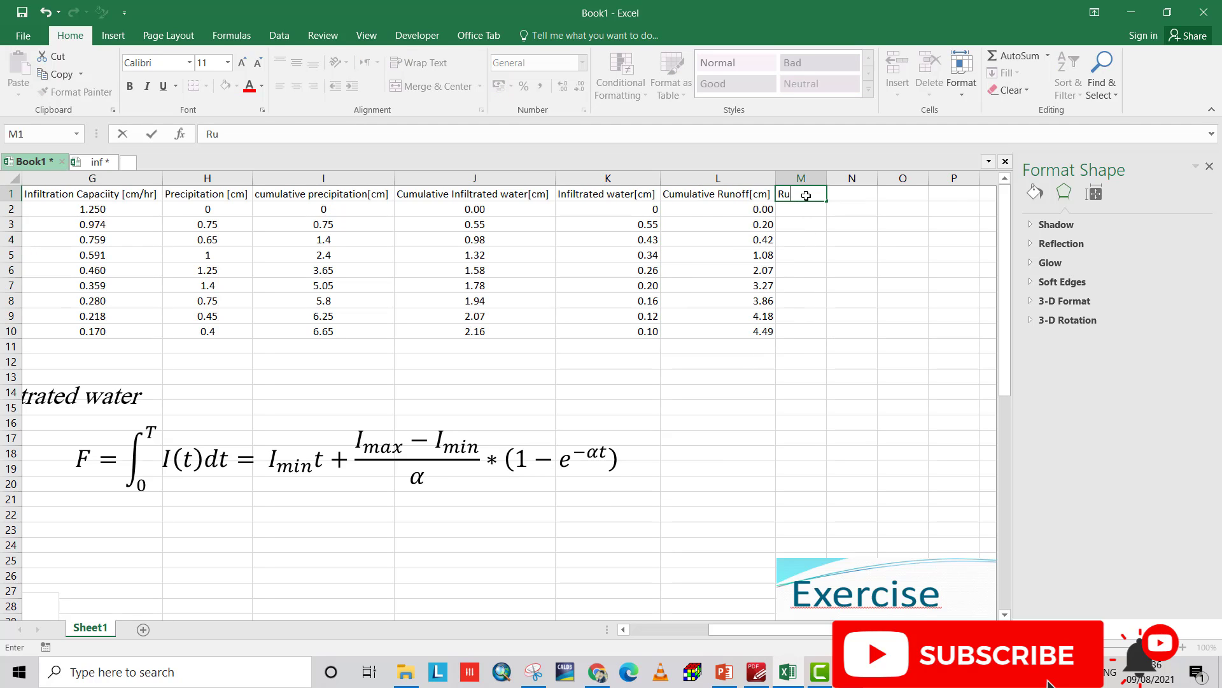
text(noff[cm])
key(Return)
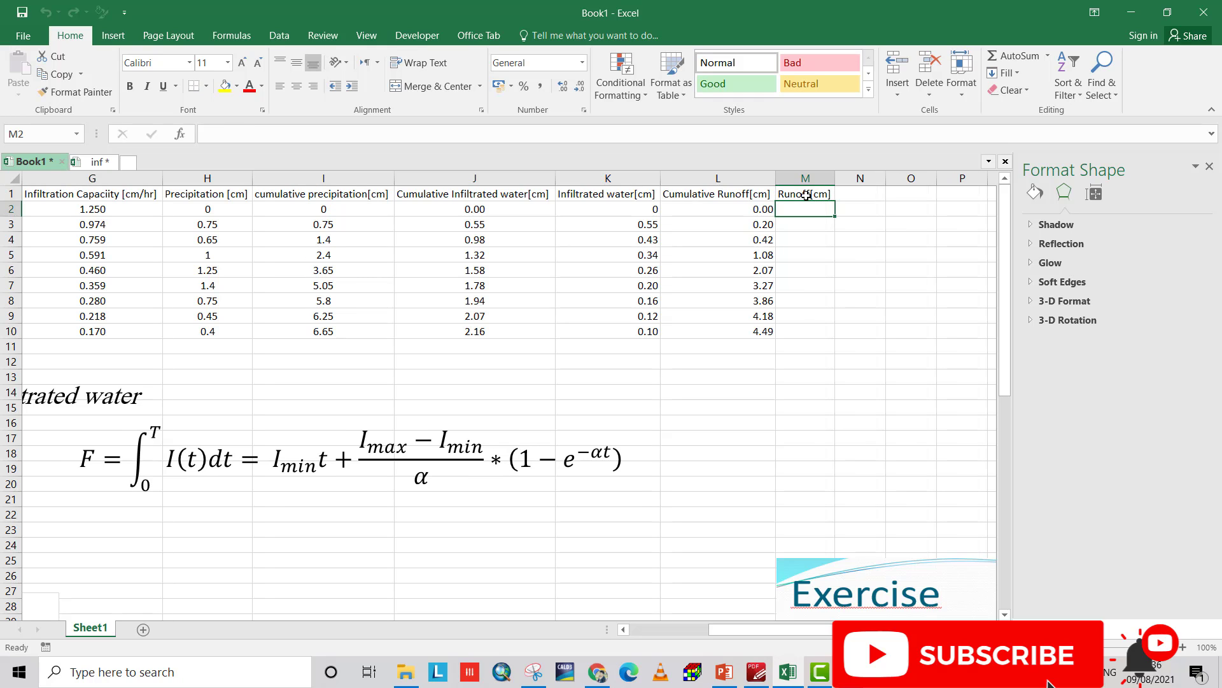
text(0)
key(Return)
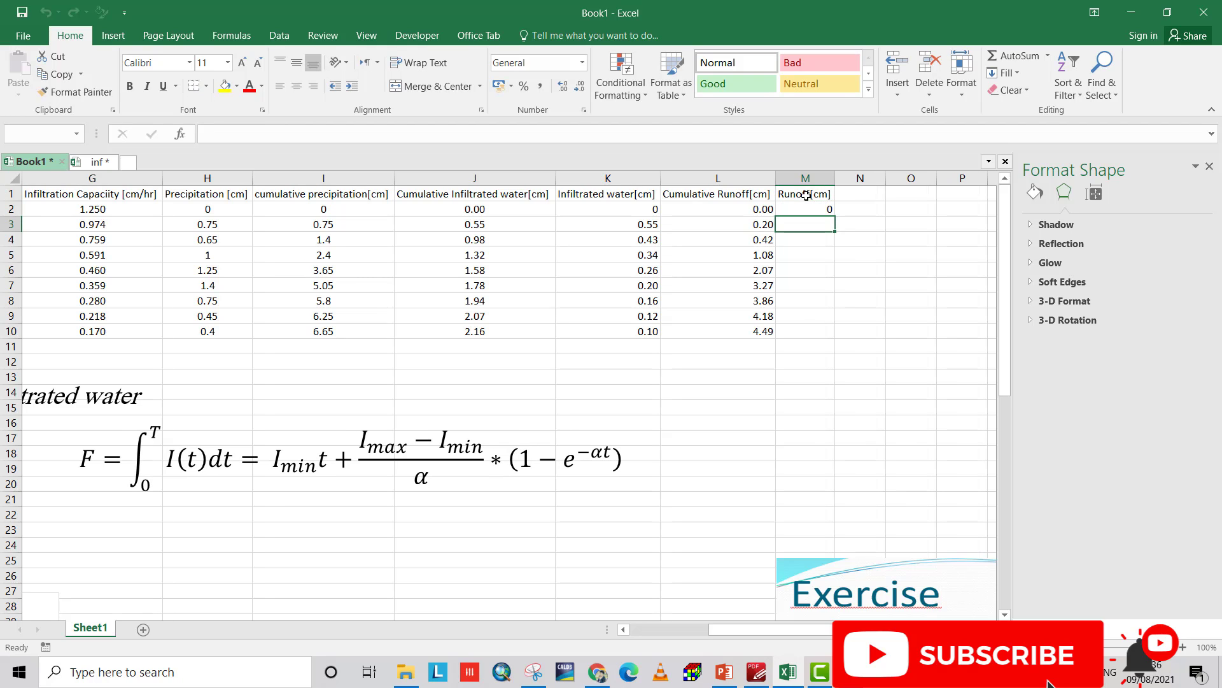
Calculate runoff per interval in M3 with =L3-L2 and fill the formula down to M10
text(=)
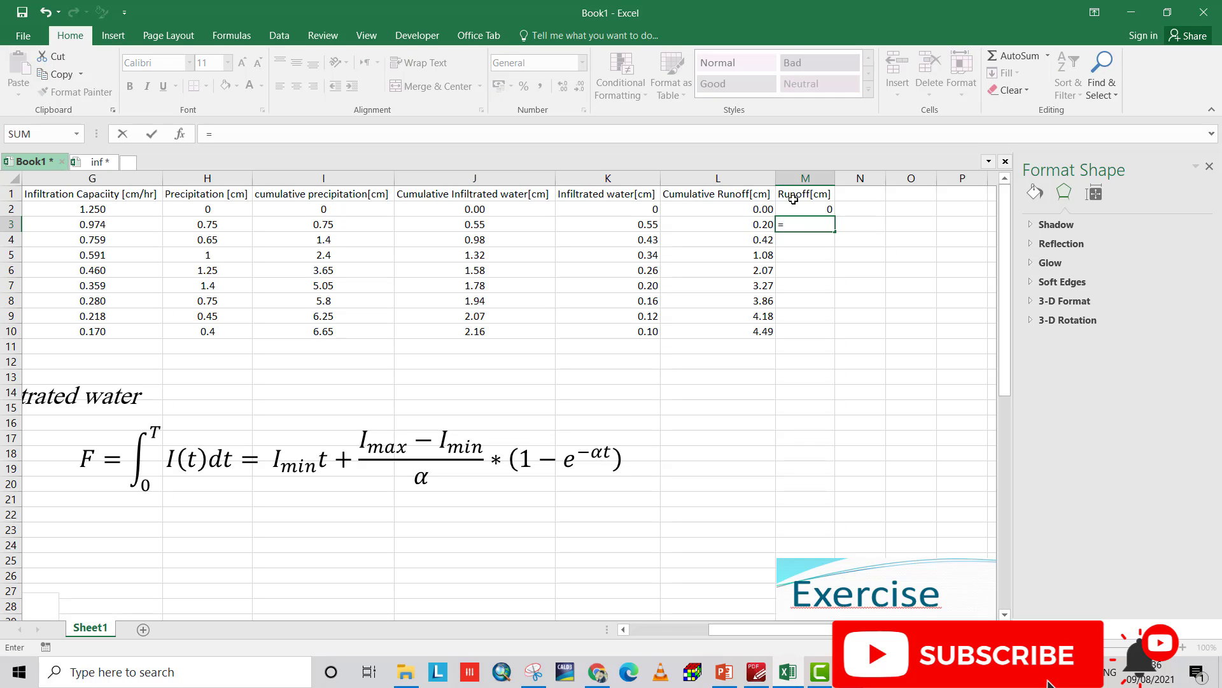
click(768, 225)
text(-)
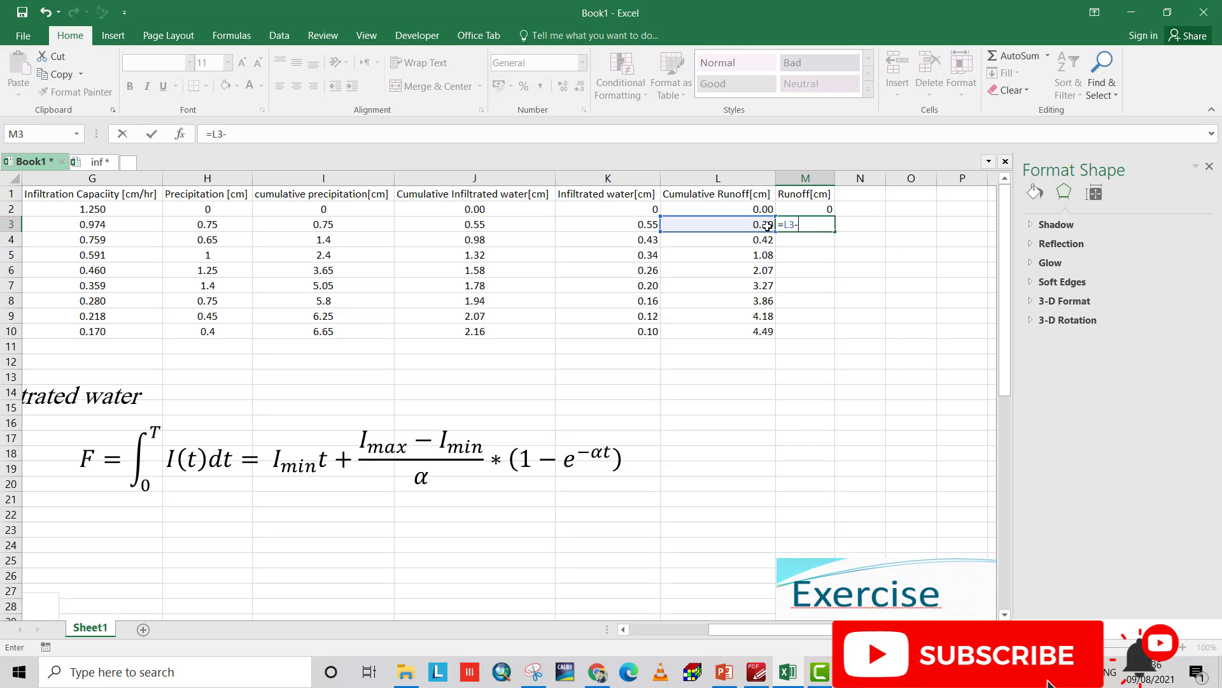
click(754, 209)
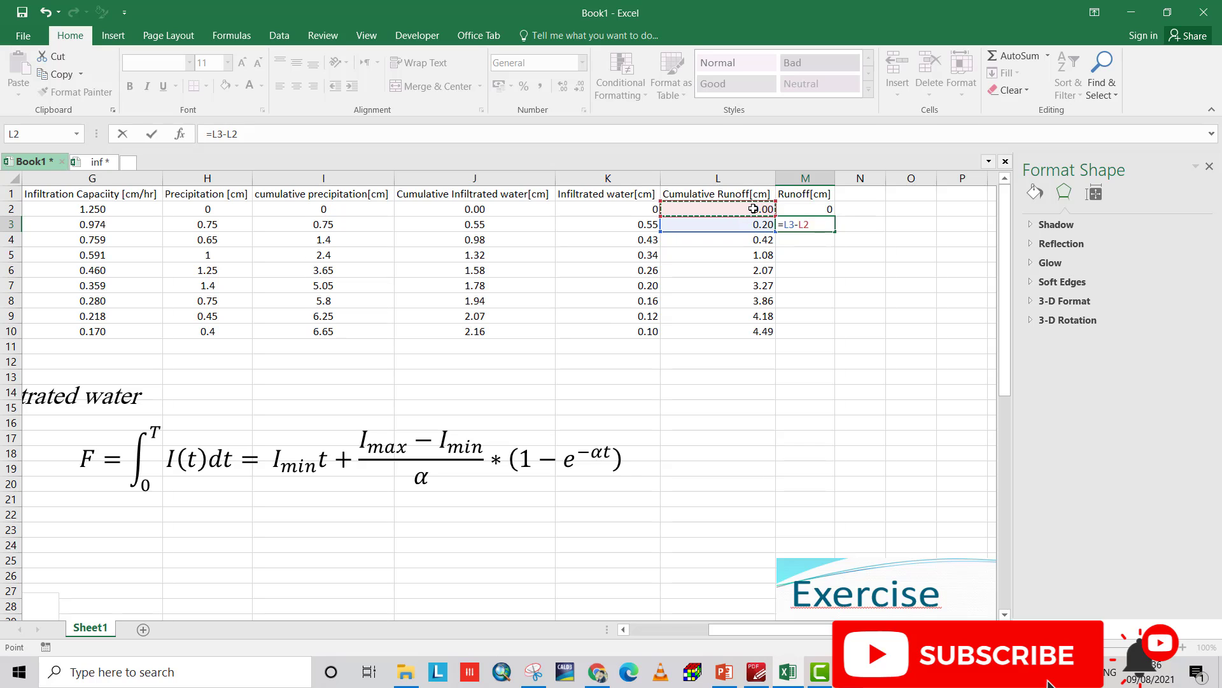
key(Return)
click(789, 224)
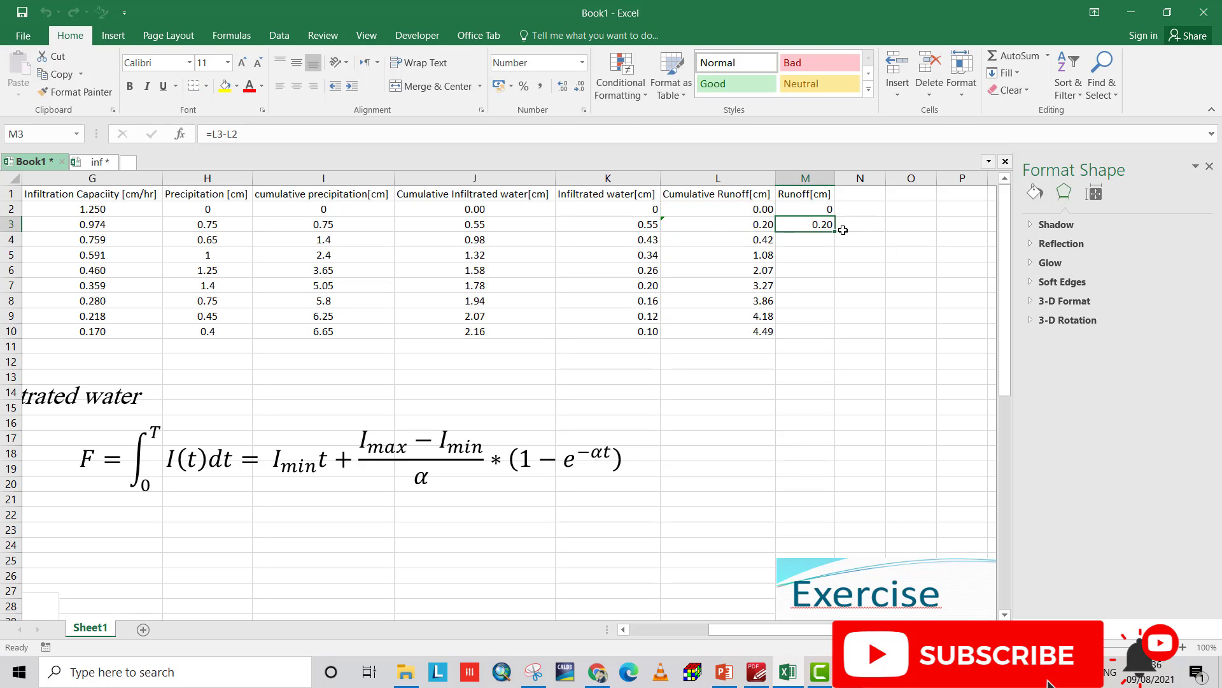
drag(836, 233, 824, 333)
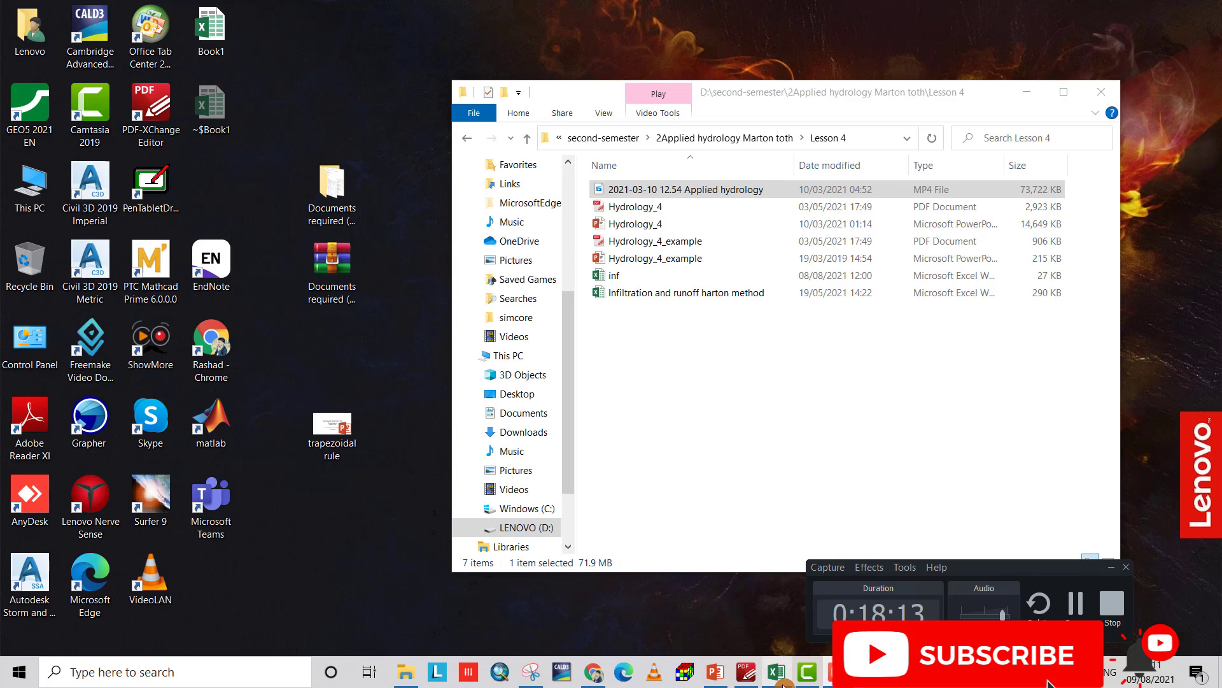
Switch to Grapher and open the Book1 Excel workbook from the Desktop
click(778, 676)
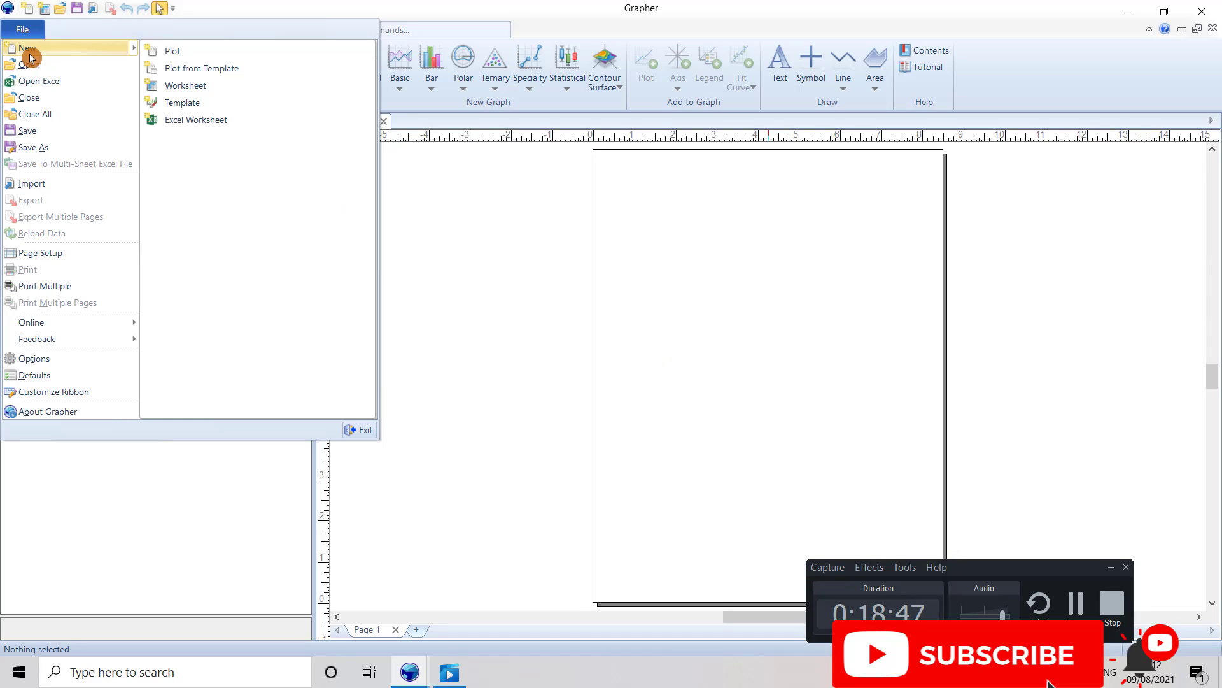
mouse_move(32, 70)
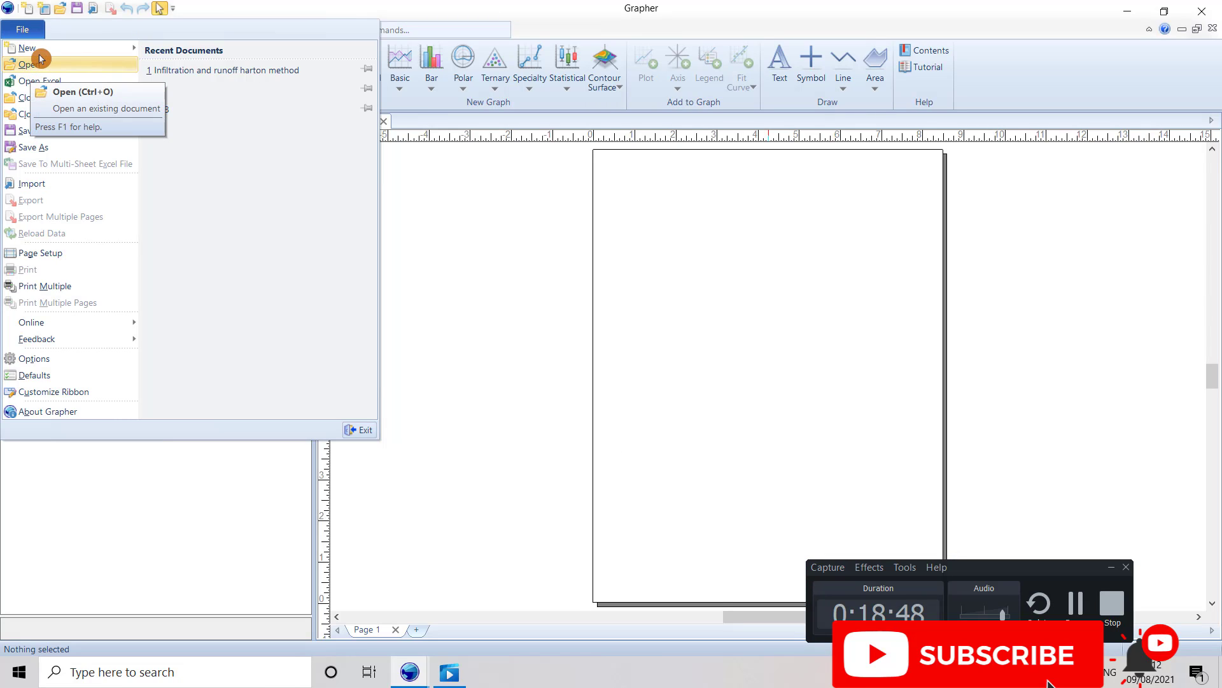
click(38, 63)
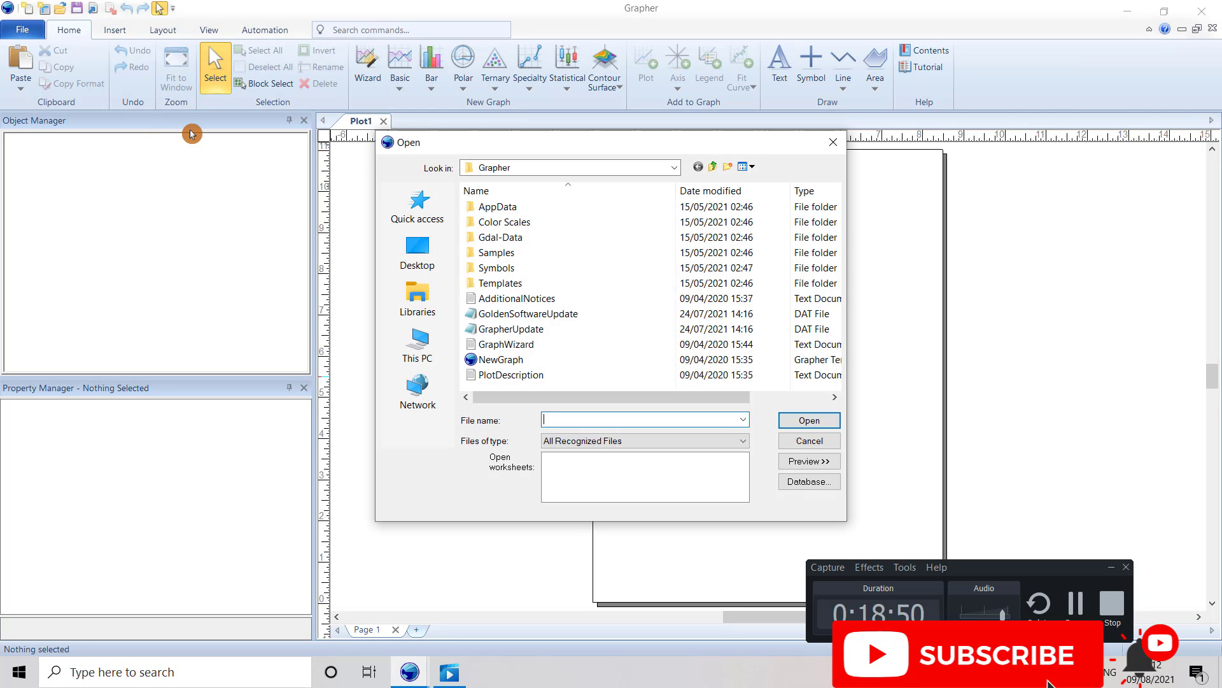
click(432, 256)
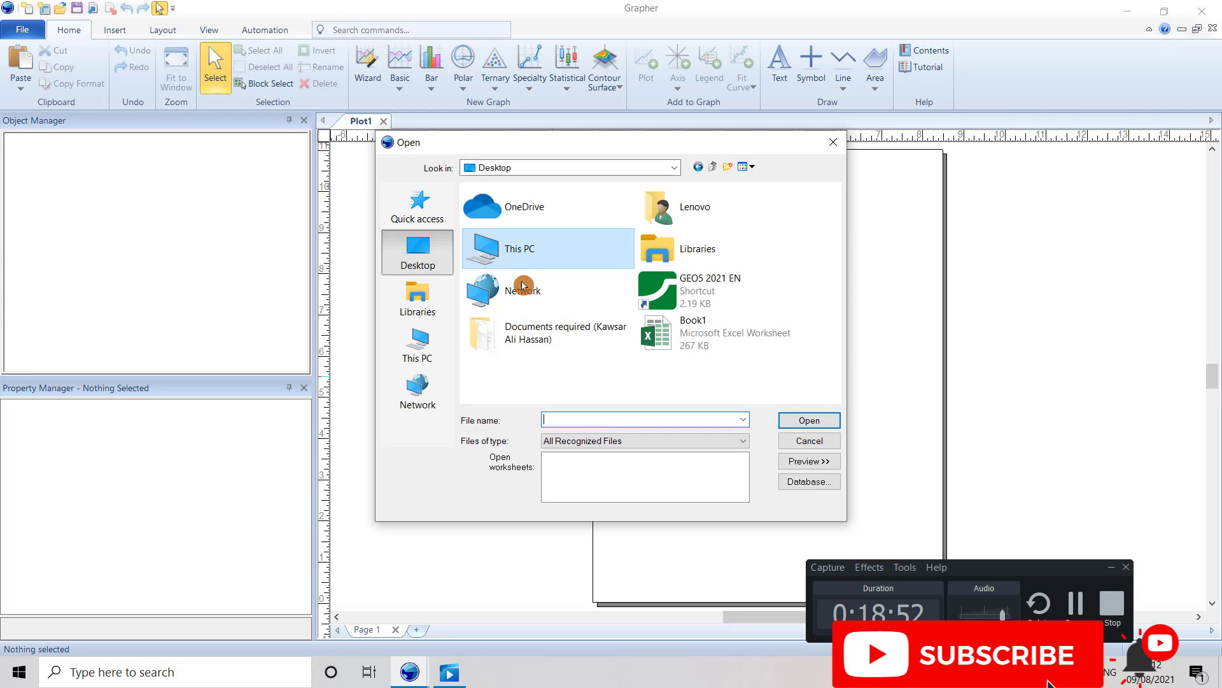
click(694, 331)
click(805, 422)
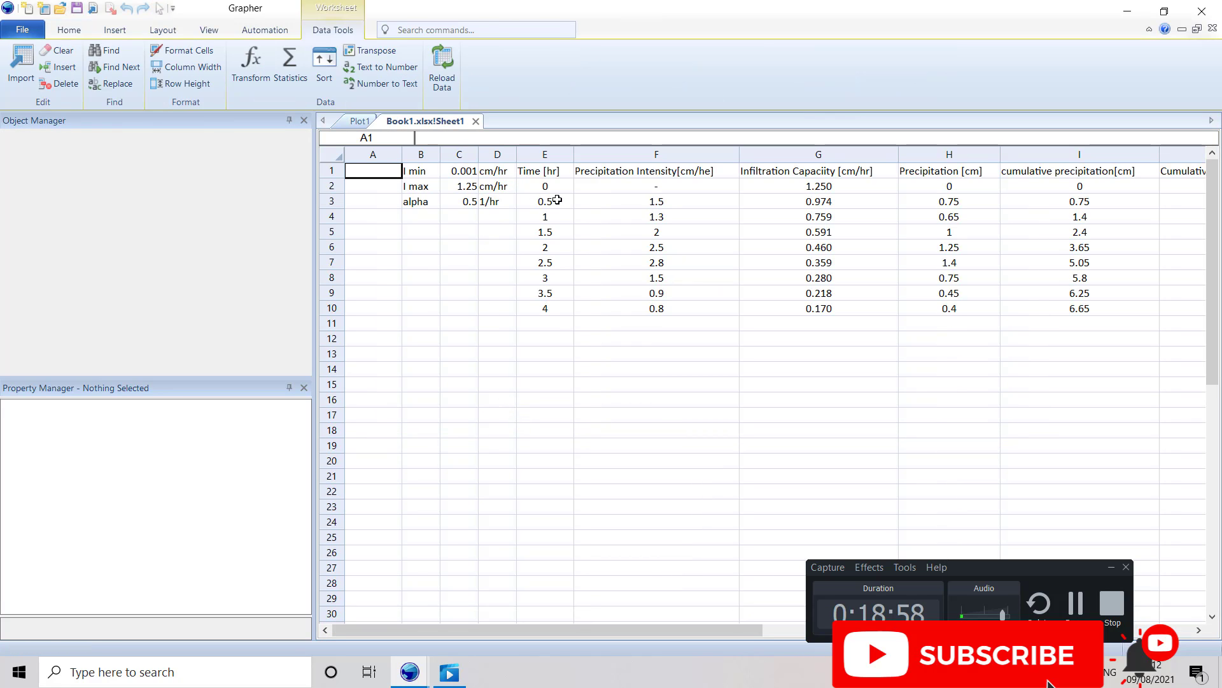
Create a vertical bar chart from the worksheet's Time [hr], Precipitation [cm], Infiltrated water[cm] and Runoff[cm] columns
drag(548, 171, 551, 304)
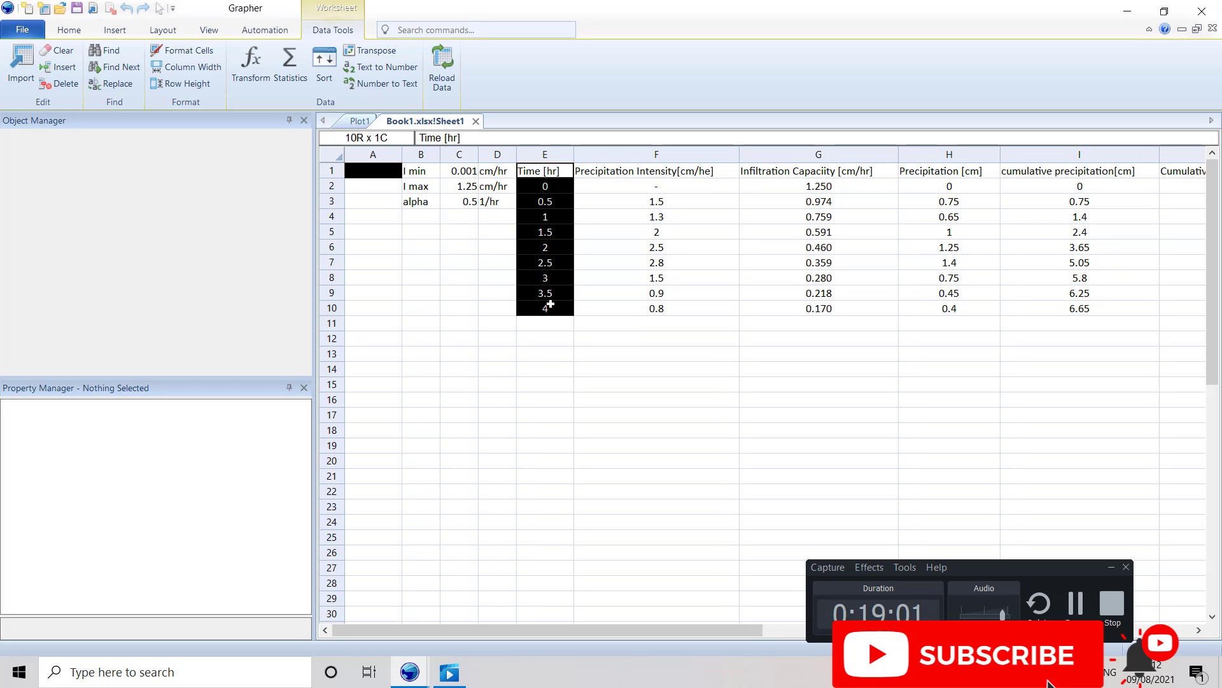
click(541, 171)
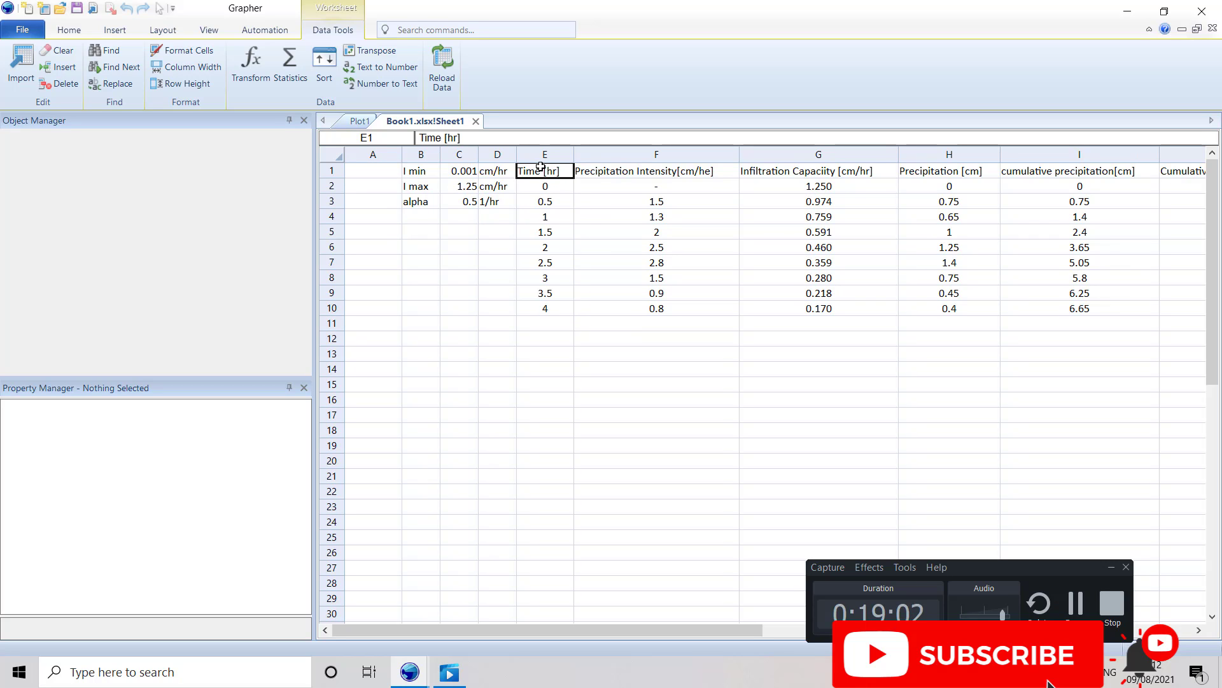
drag(540, 167, 545, 309)
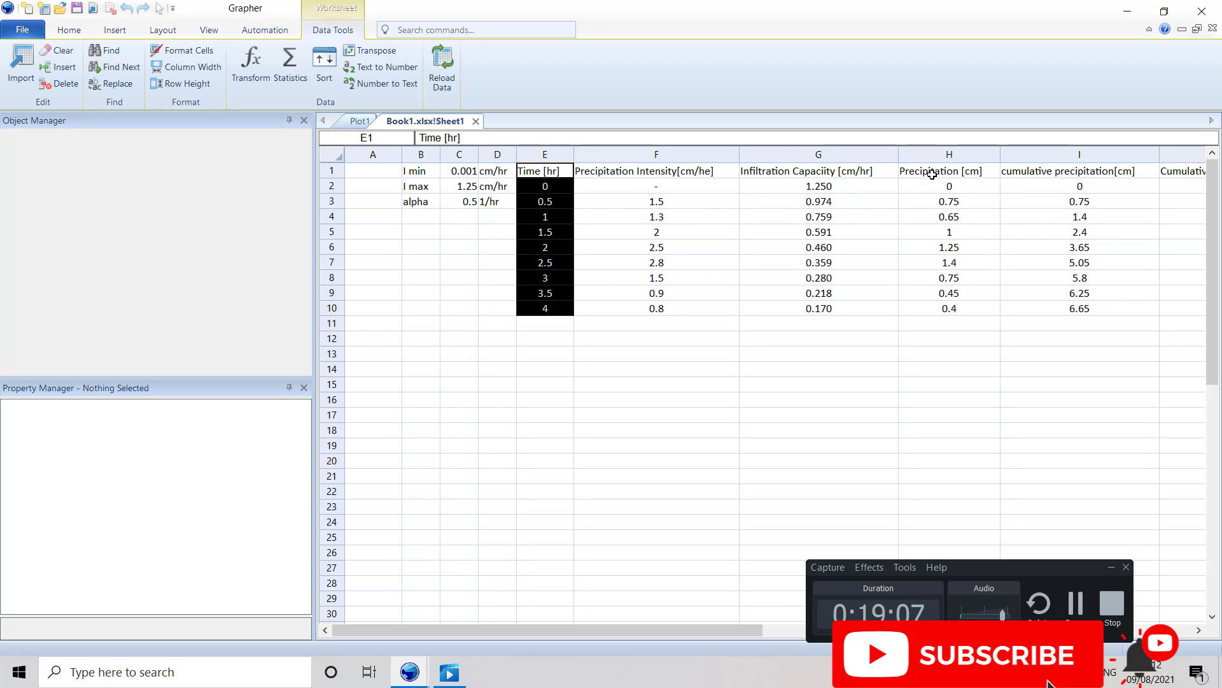
drag(930, 170, 948, 301)
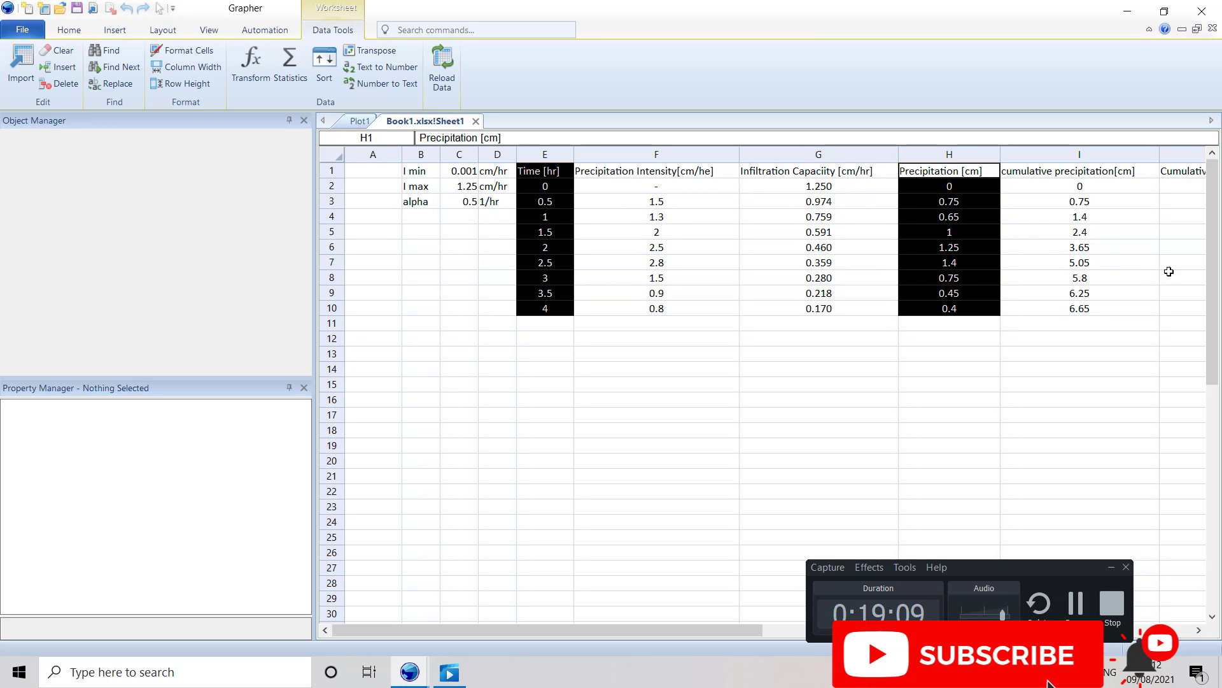
click(1200, 633)
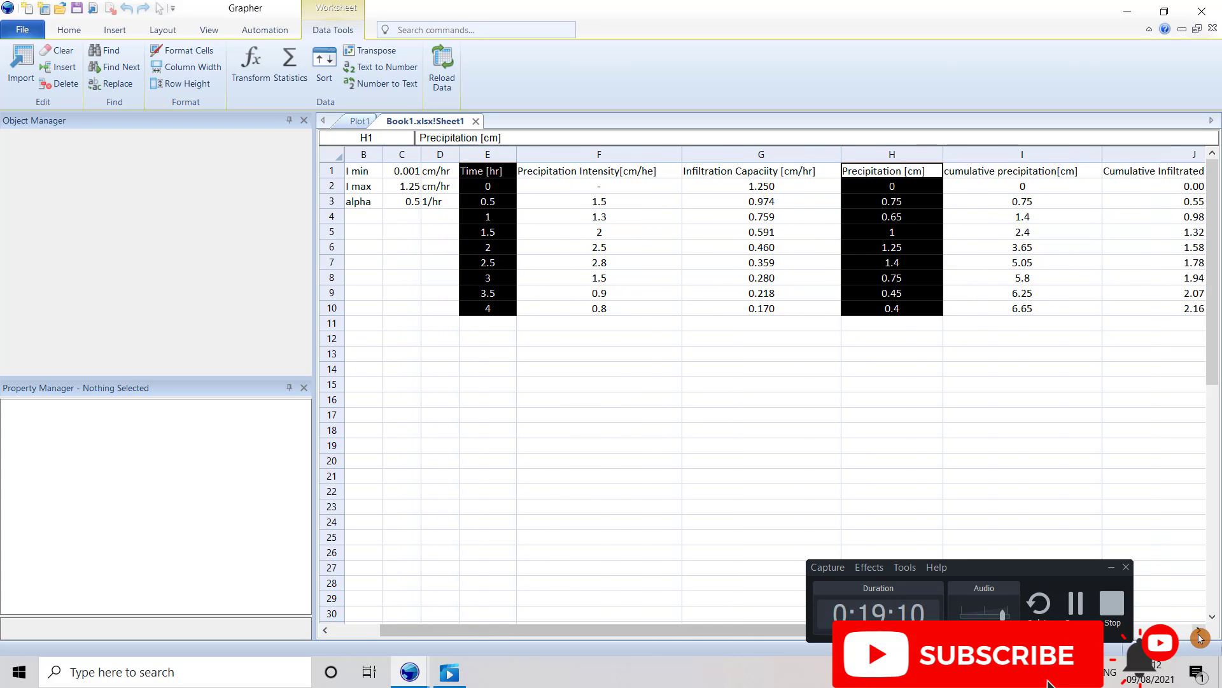
drag(1199, 633, 1199, 633)
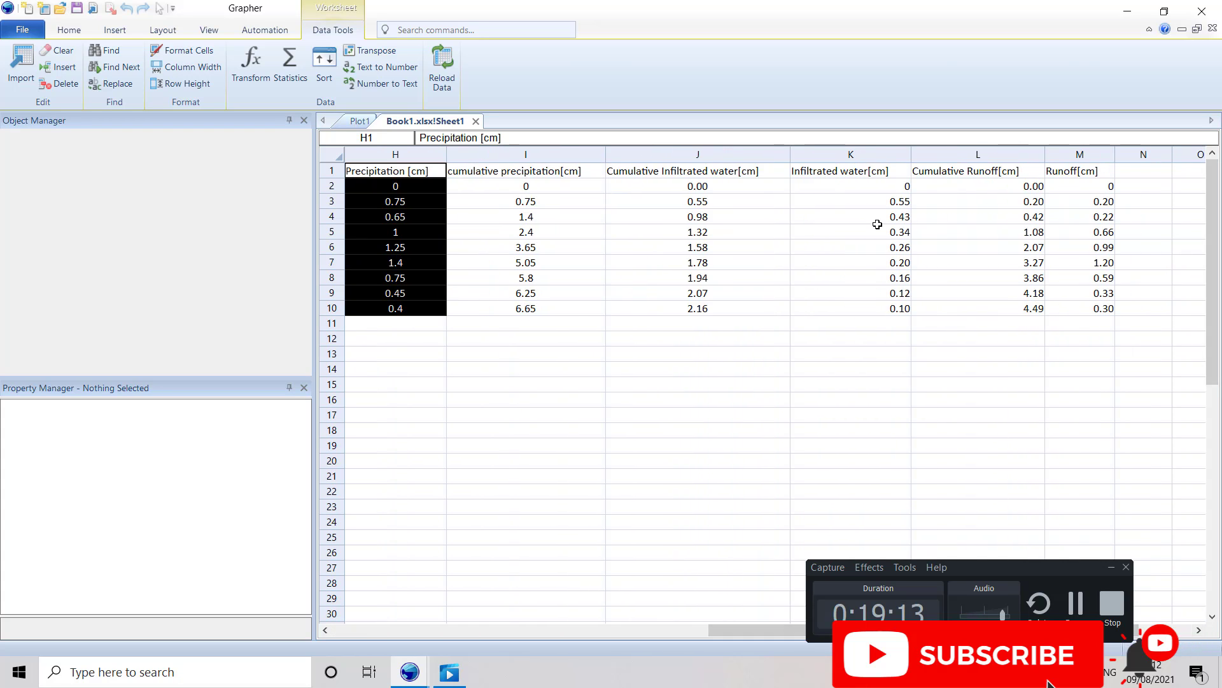
drag(860, 172, 866, 295)
drag(1090, 173, 1097, 293)
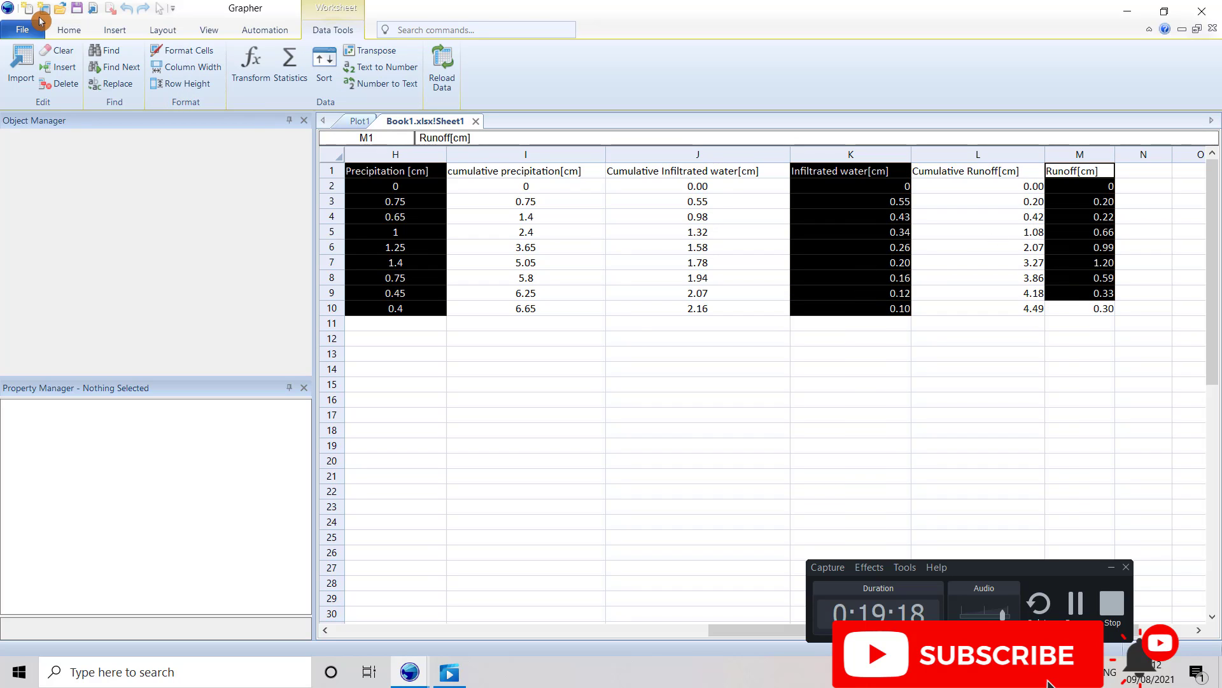
click(69, 30)
click(440, 68)
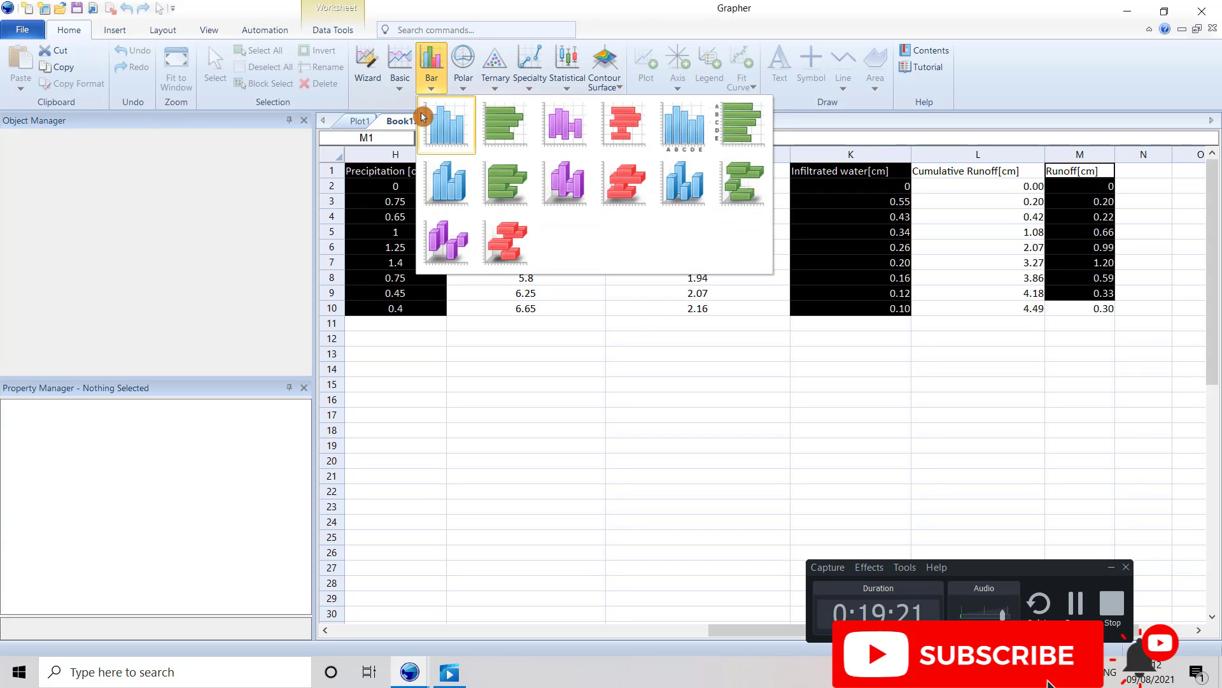
click(444, 132)
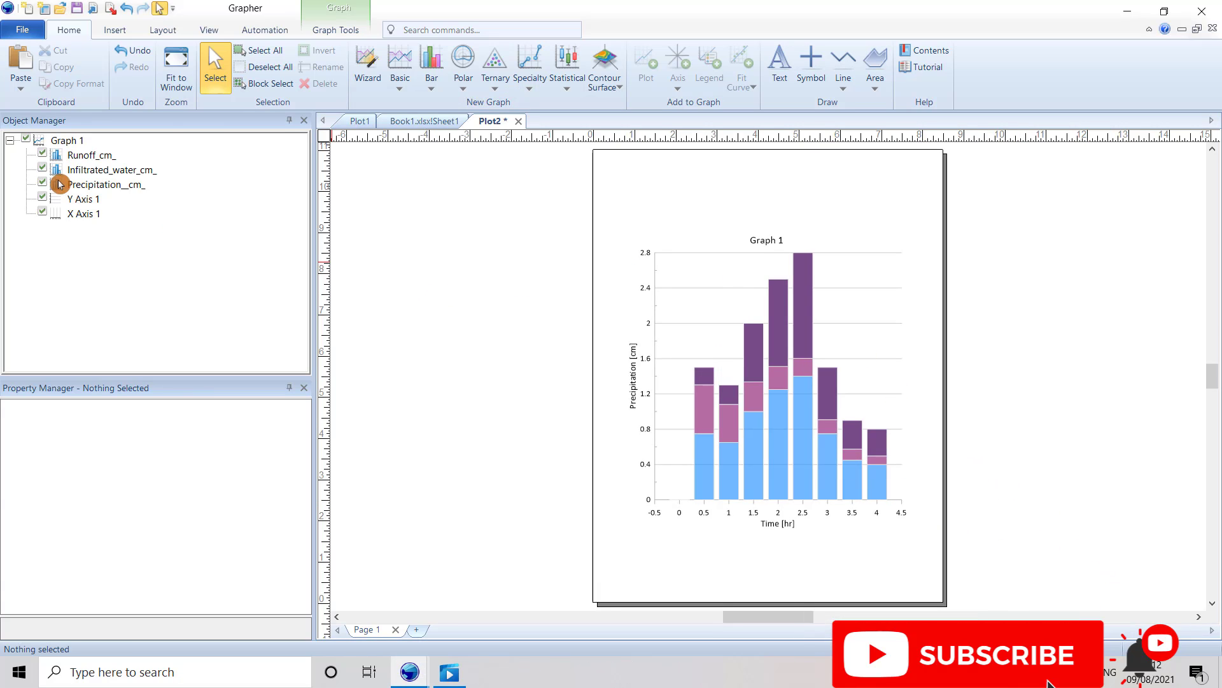
Hide the Runoff and Infiltrated water plots to isolate the precipitation bars, and show Infiltrated water again
click(43, 155)
click(42, 170)
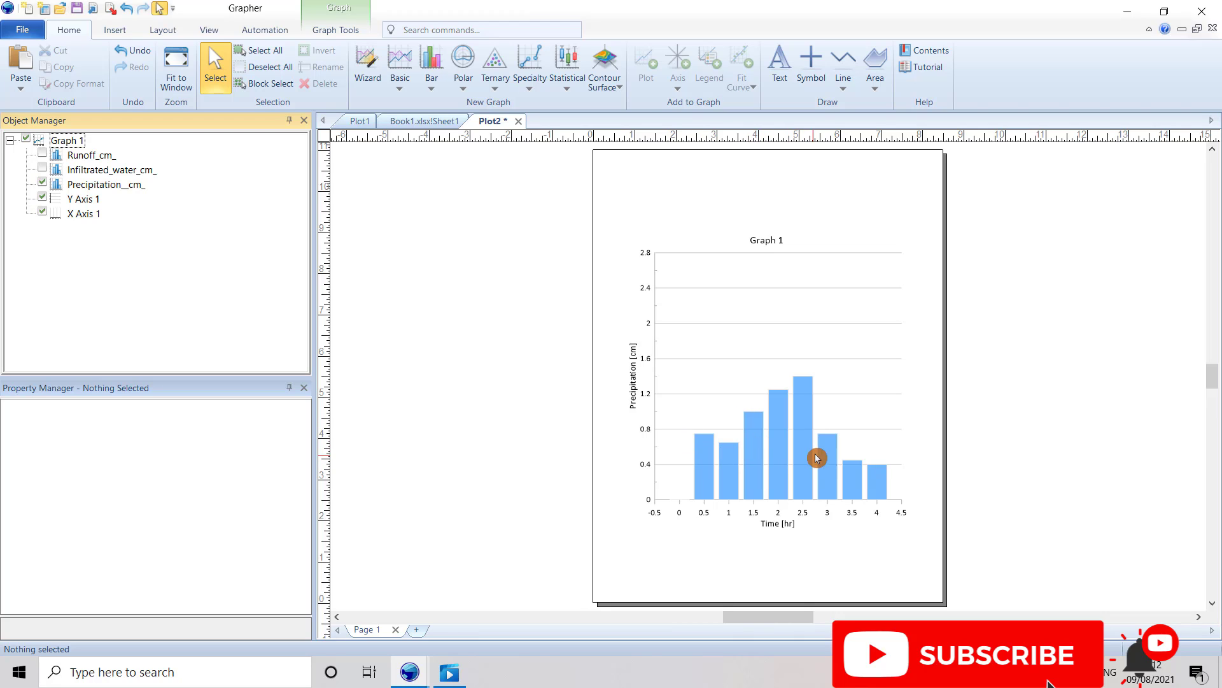
click(44, 170)
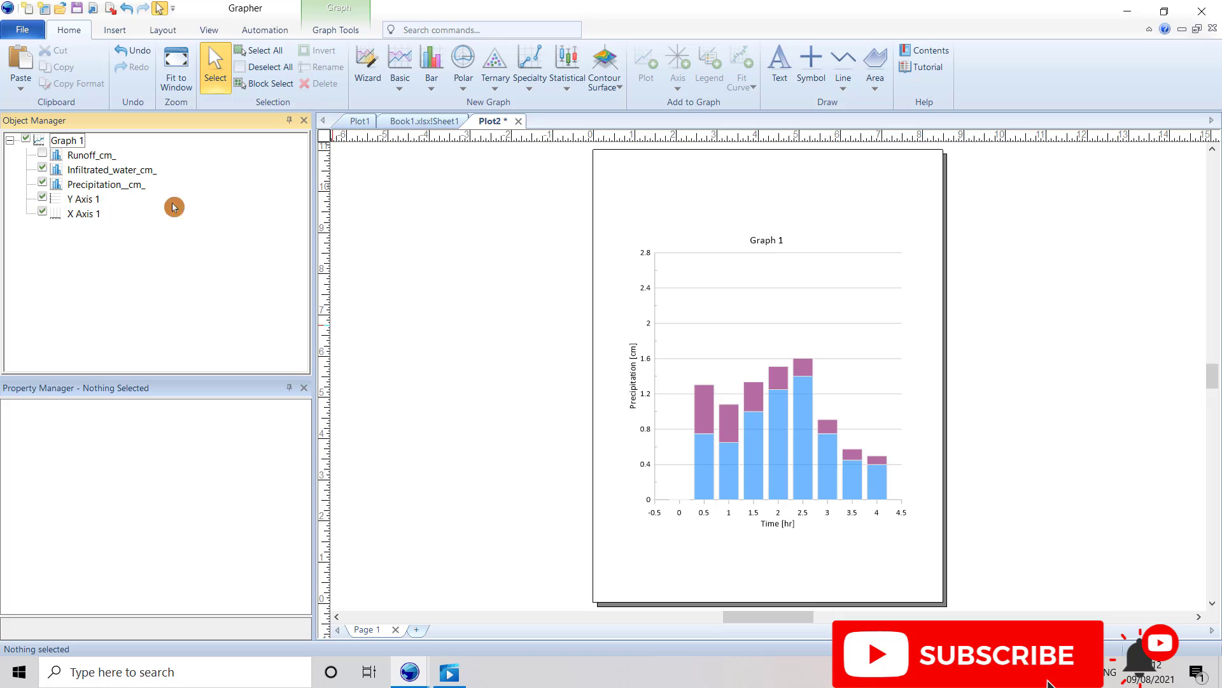
Move the Infiltrated water plot below Precipitation in the graph's object order and make the Runoff plot visible
click(94, 171)
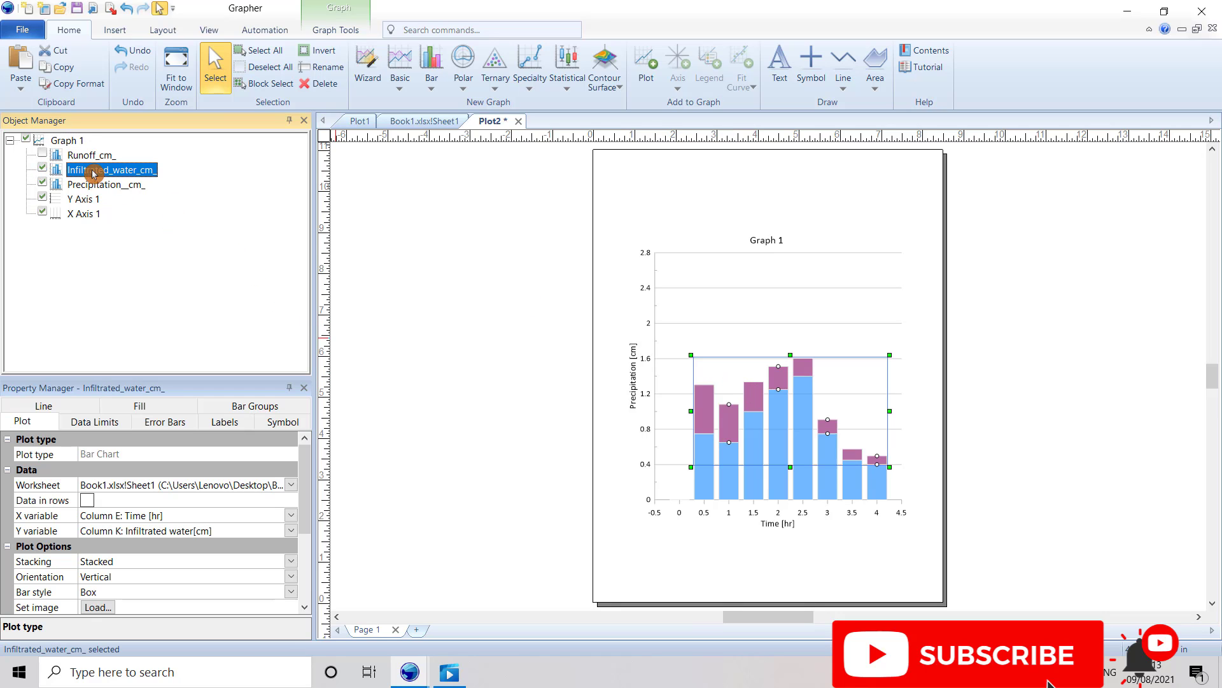
drag(83, 191, 89, 194)
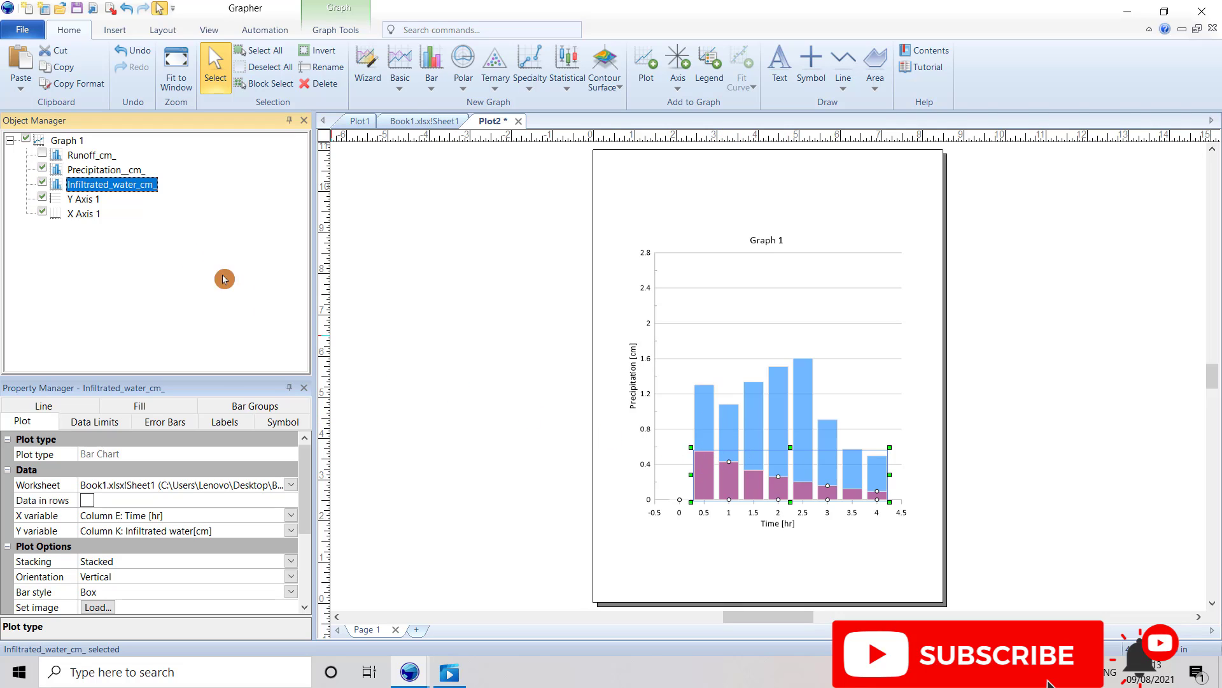
click(46, 155)
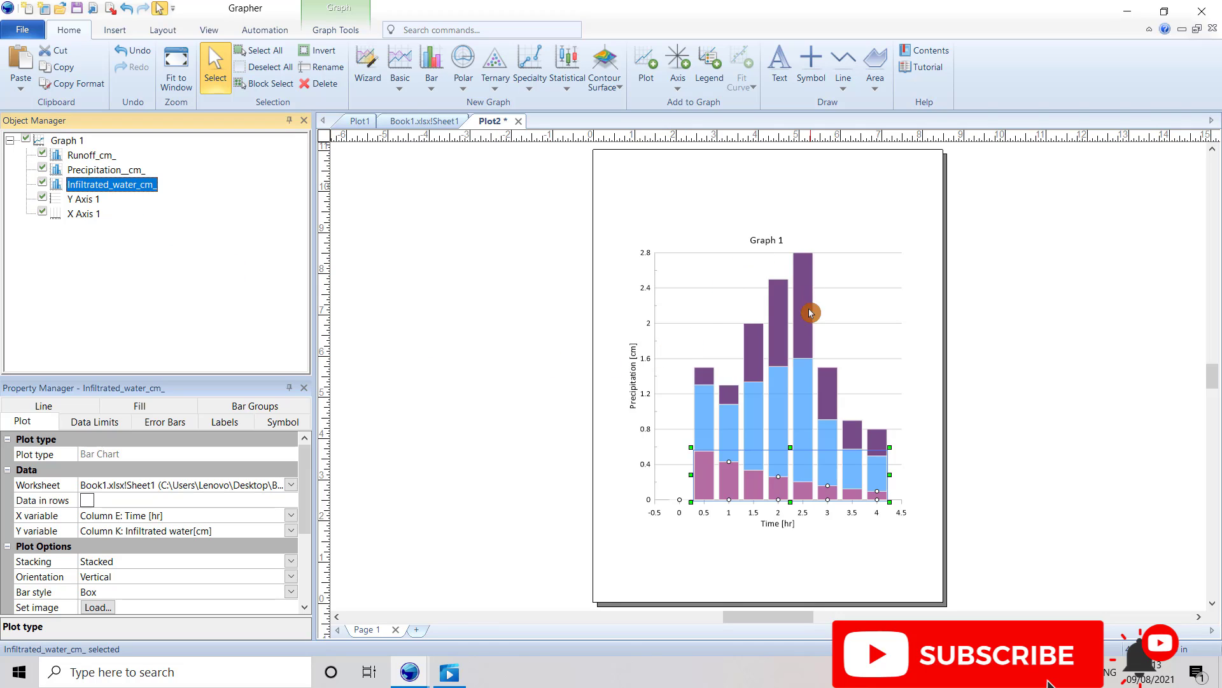